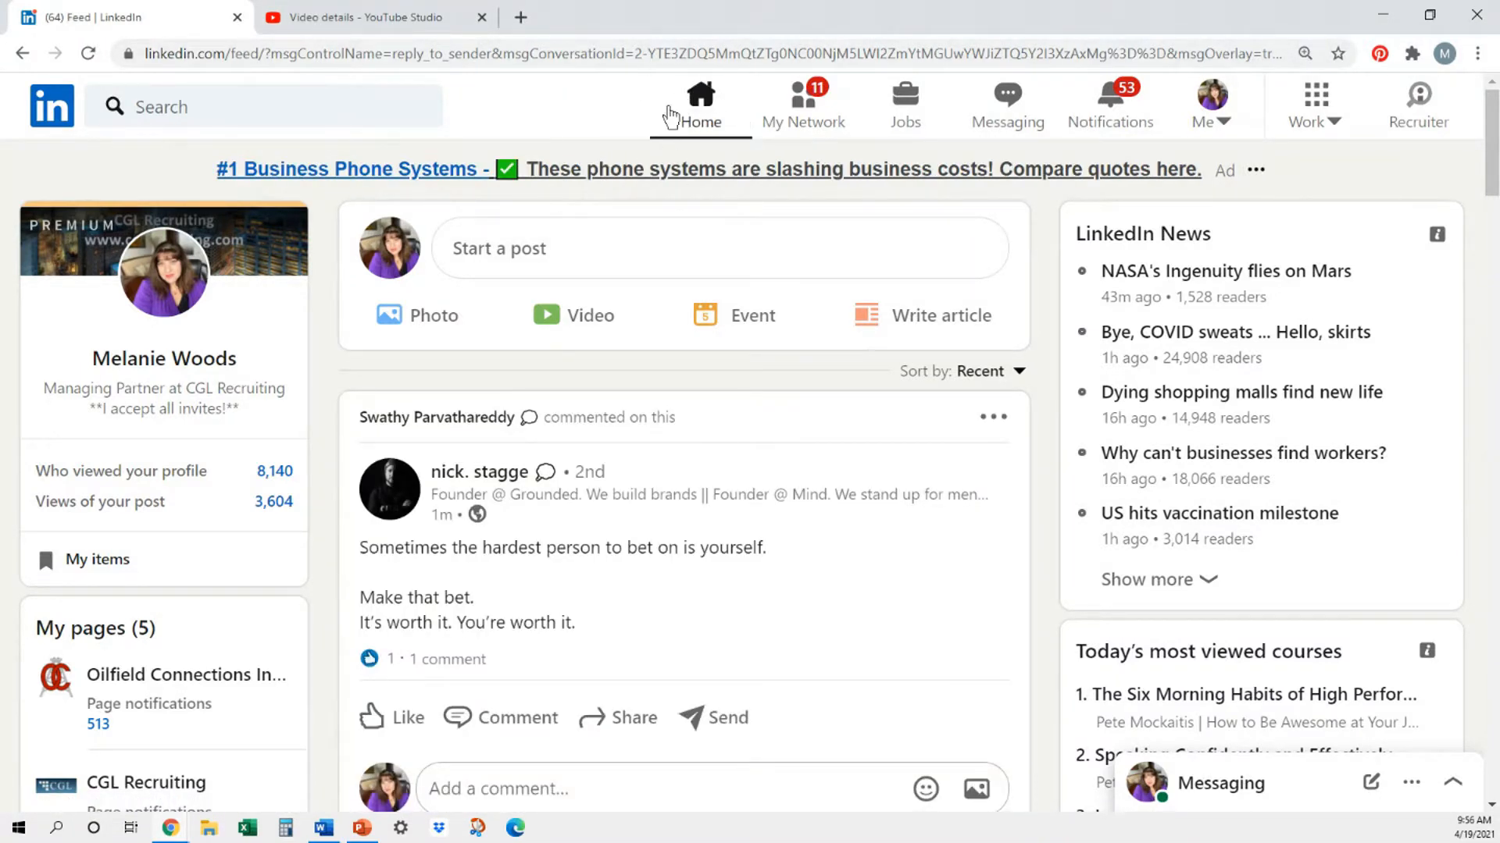
- Open the admin view of the CGL Recruiting company page and look over its home page
scroll(237, 344, "down", 3)
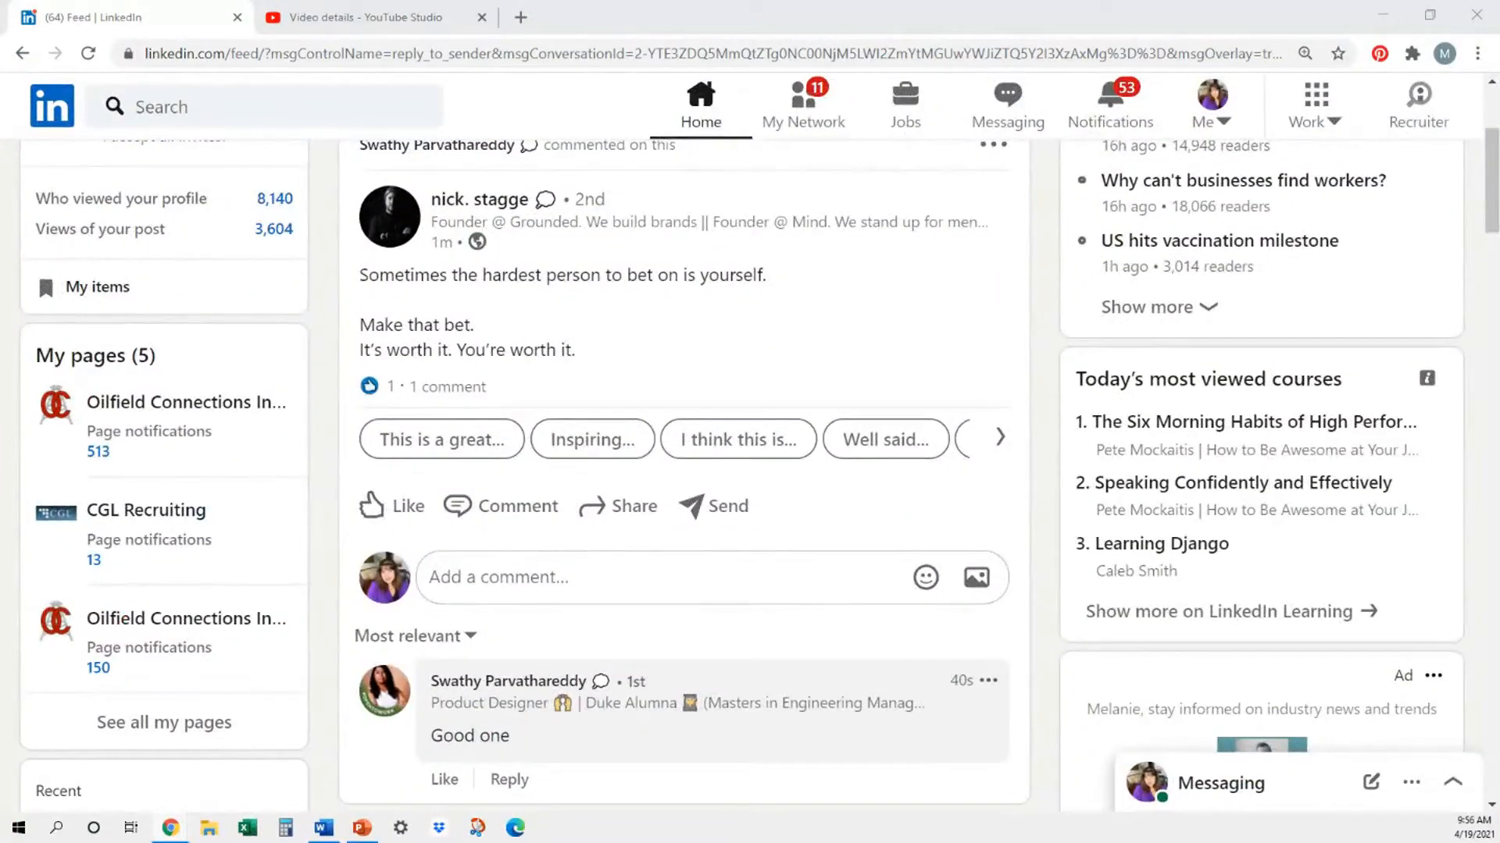
left_click(115, 515)
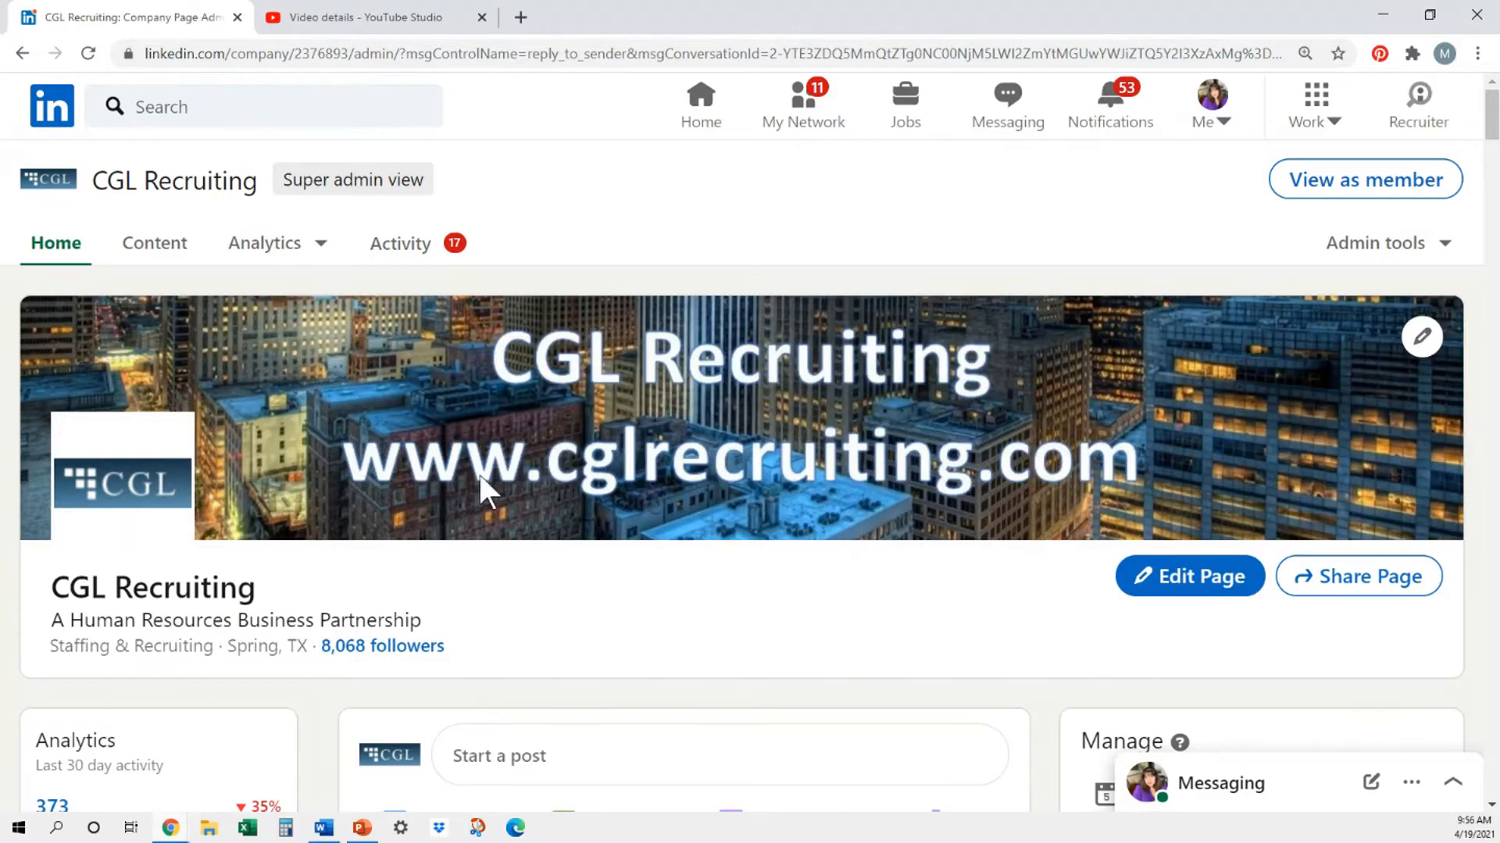
scroll(495, 476, "down", 4)
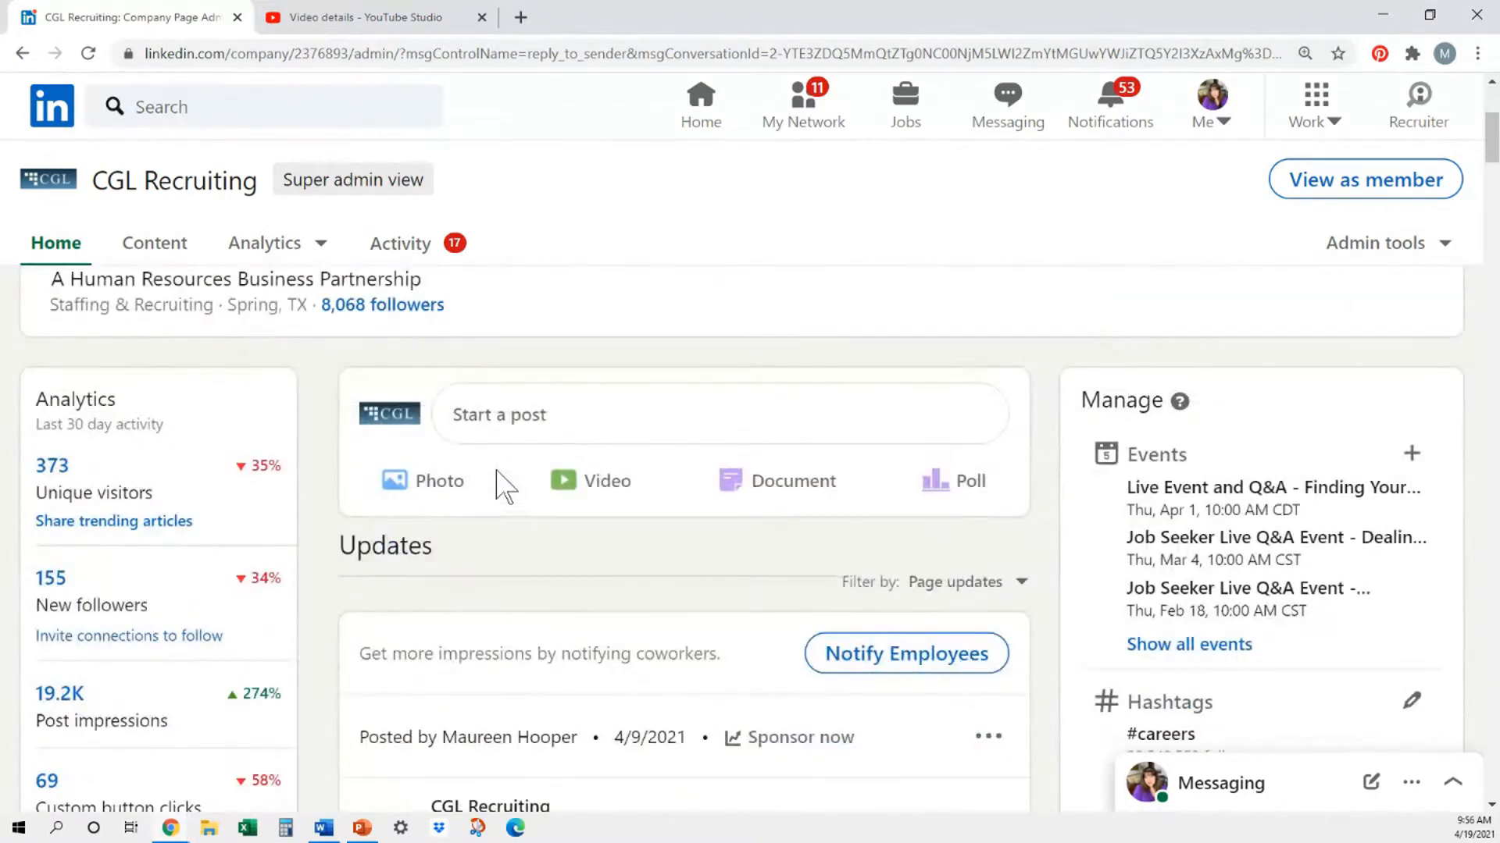
scroll(500, 483, "down", 4)
scroll(498, 482, "up", 3)
scroll(498, 482, "up", 6)
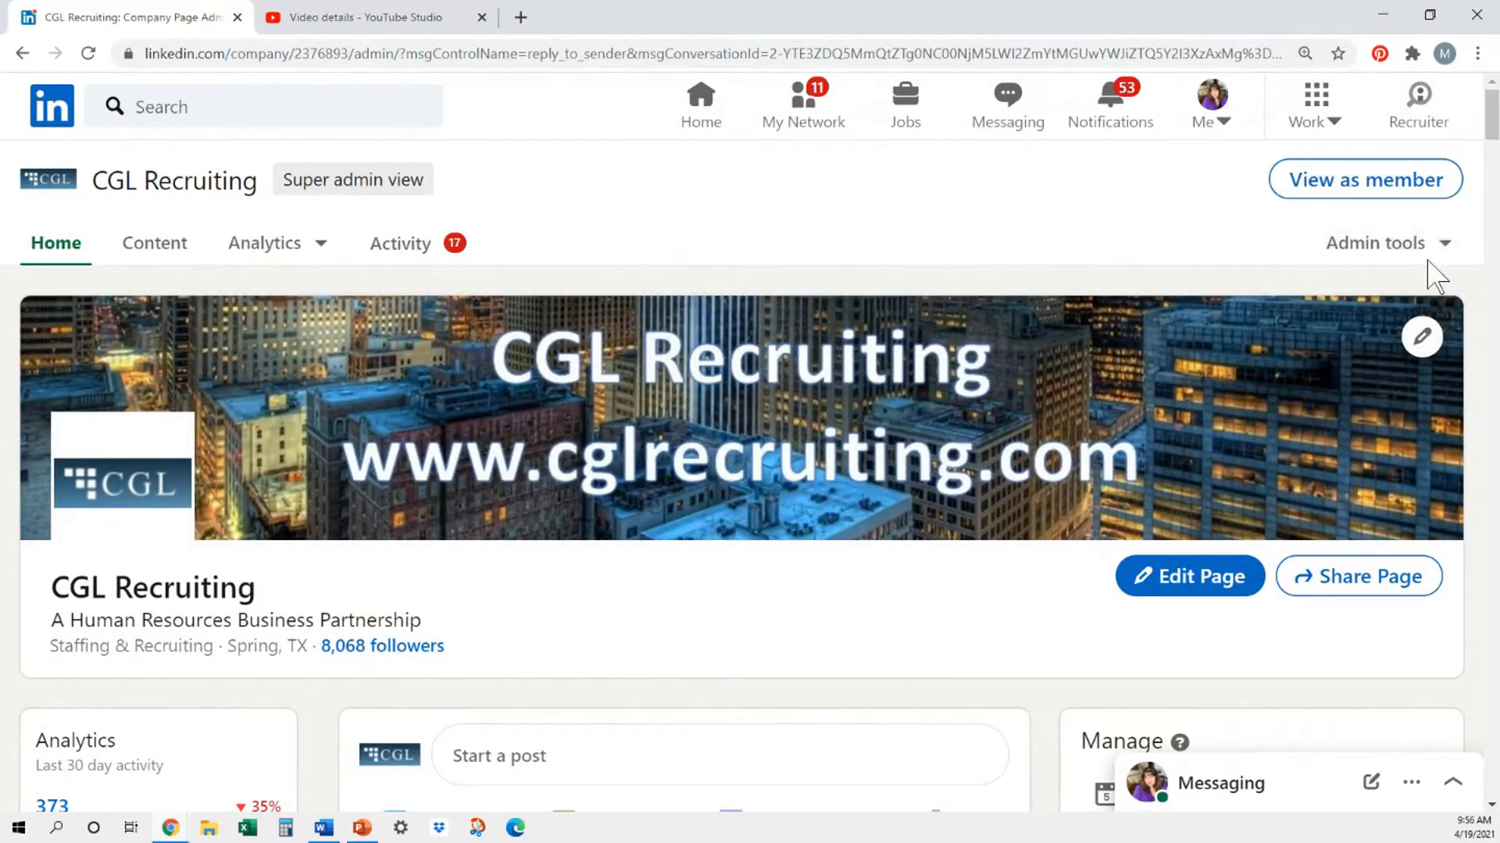
- Start creating a new event for the CGL Recruiting page and go to its details
left_click(1447, 246)
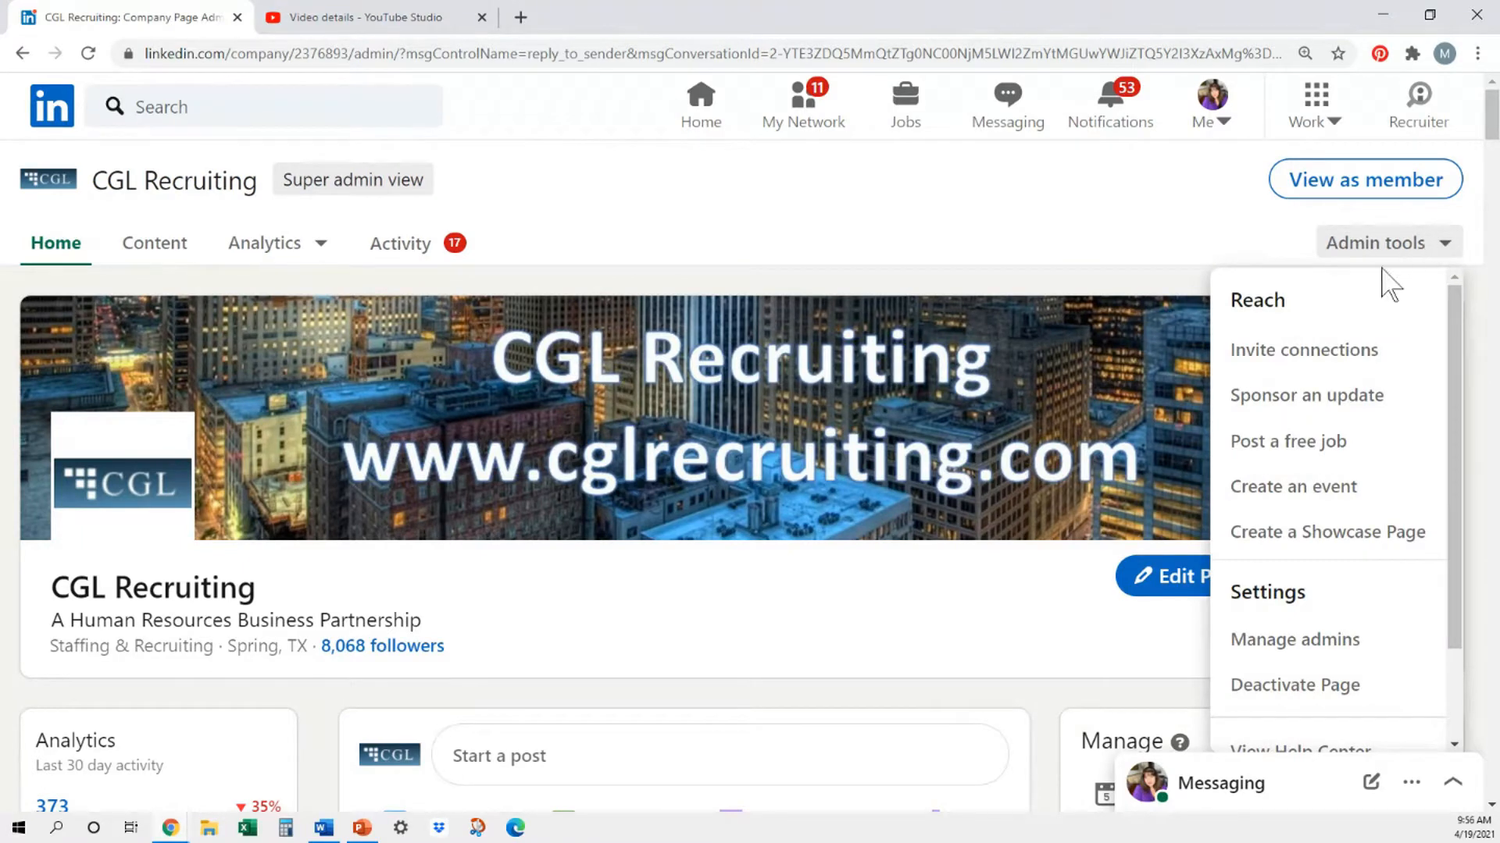
left_click(1292, 492)
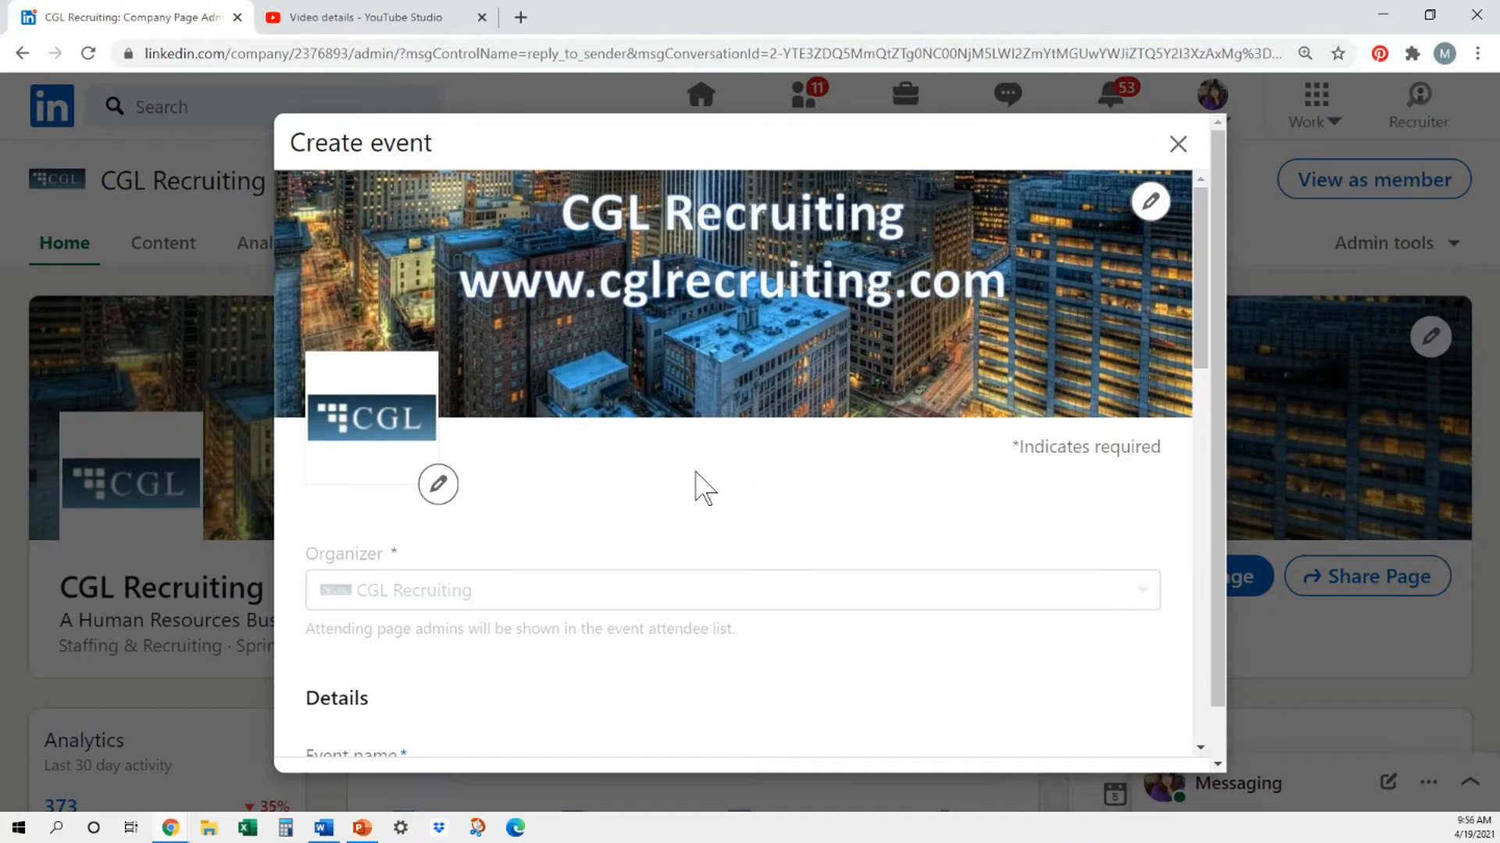
scroll(705, 489, "down", 1)
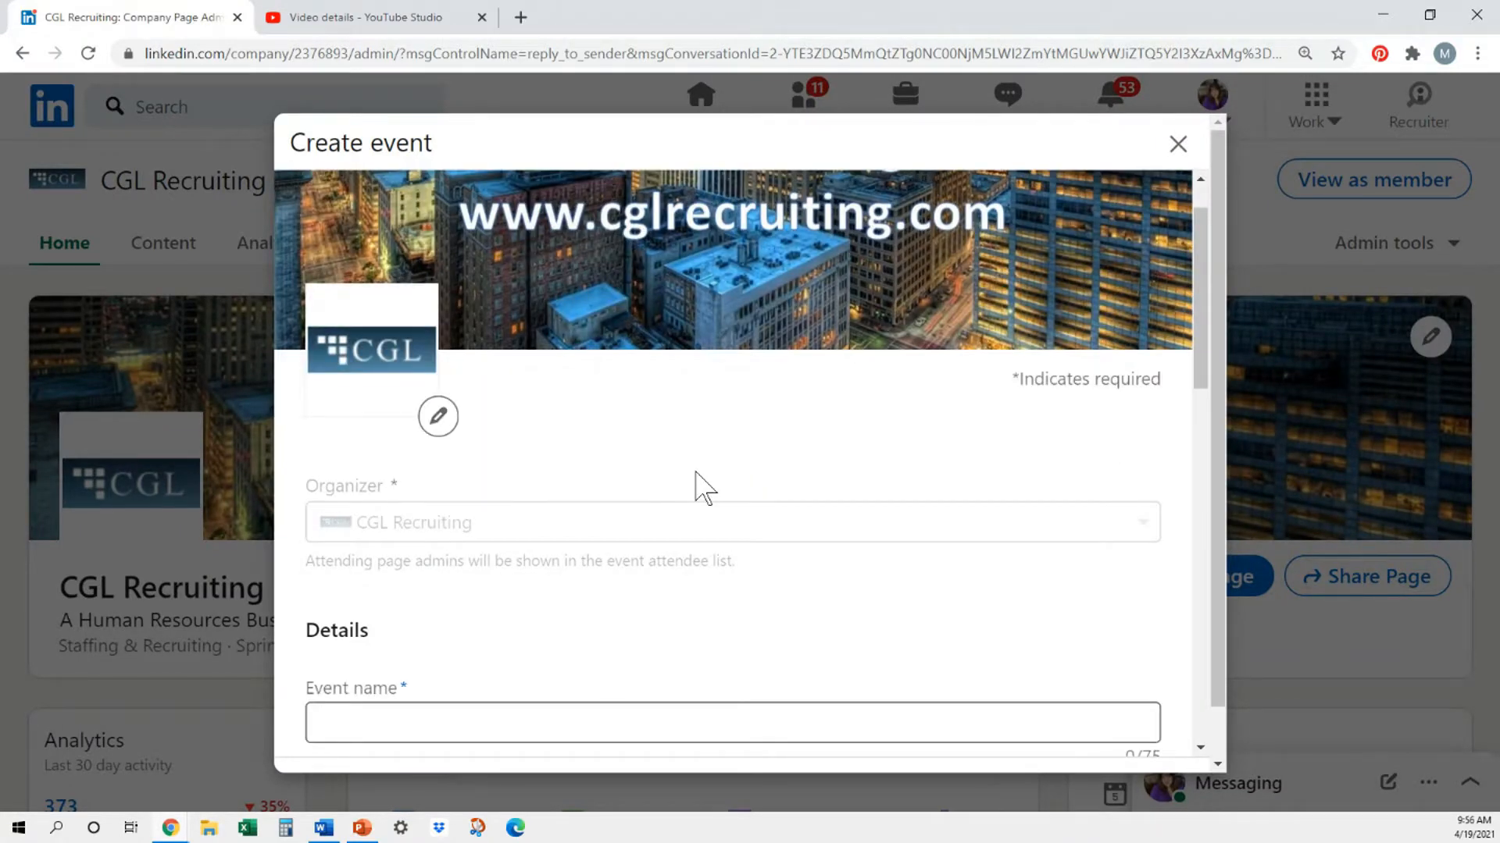
scroll(705, 489, "down", 1)
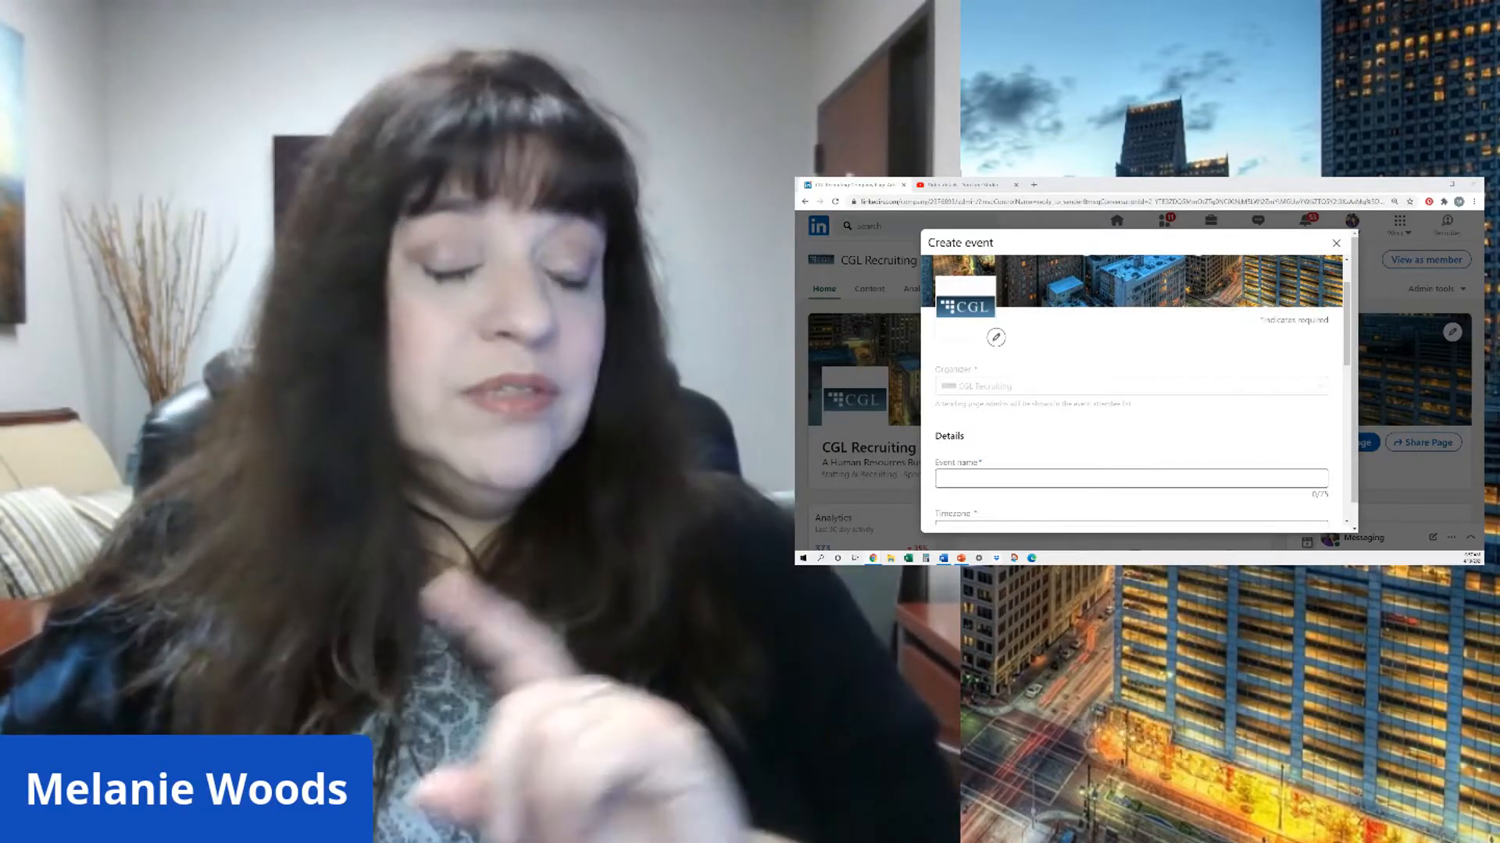
scroll(754, 521, "down", 2)
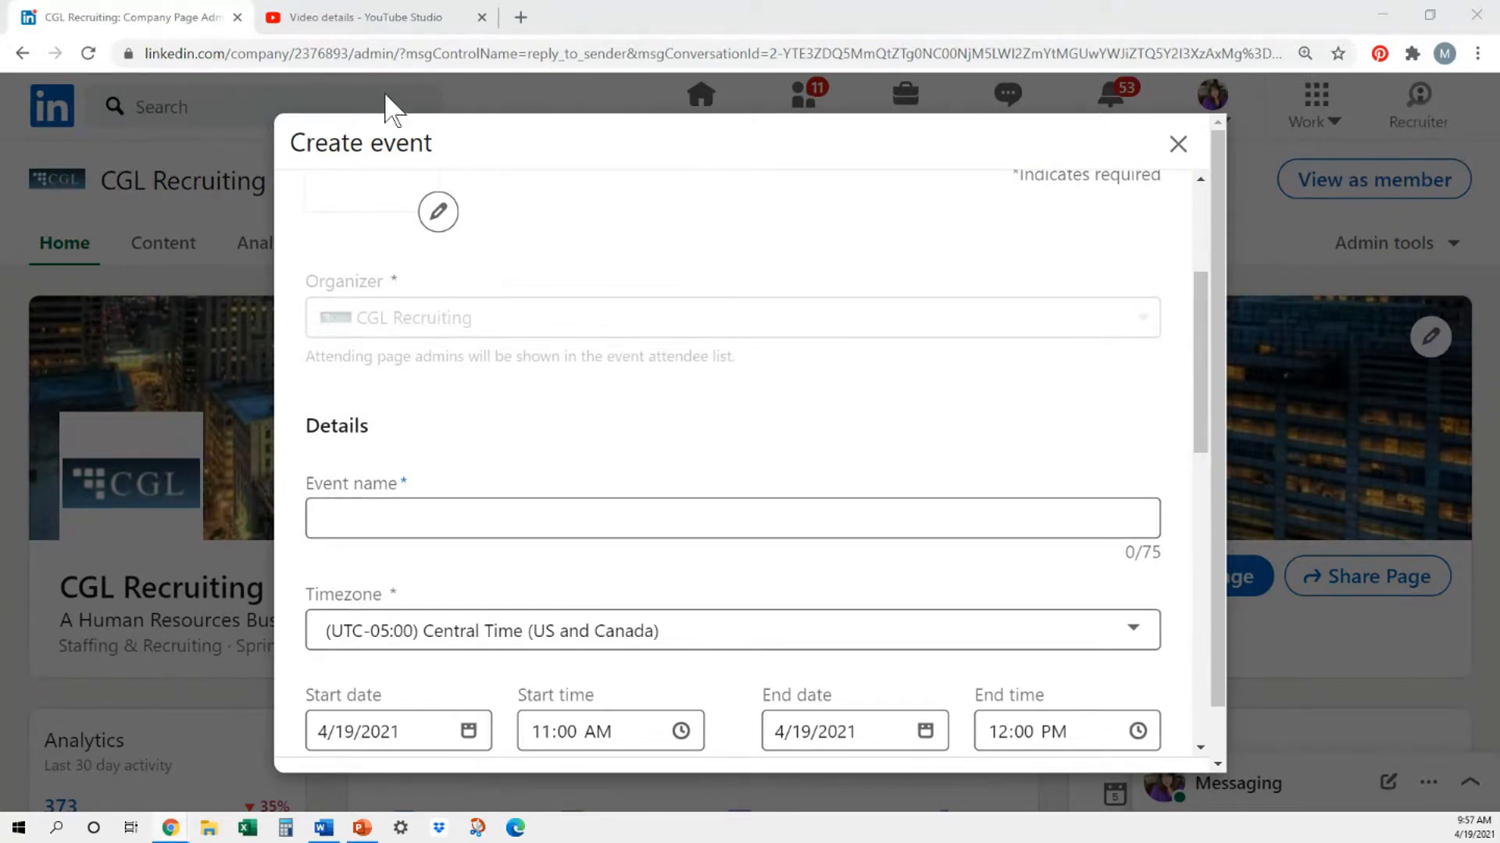
- Copy the video title "Job Seeker Q and A Event" from YouTube Studio and paste it as the LinkedIn event name
left_click(398, 17)
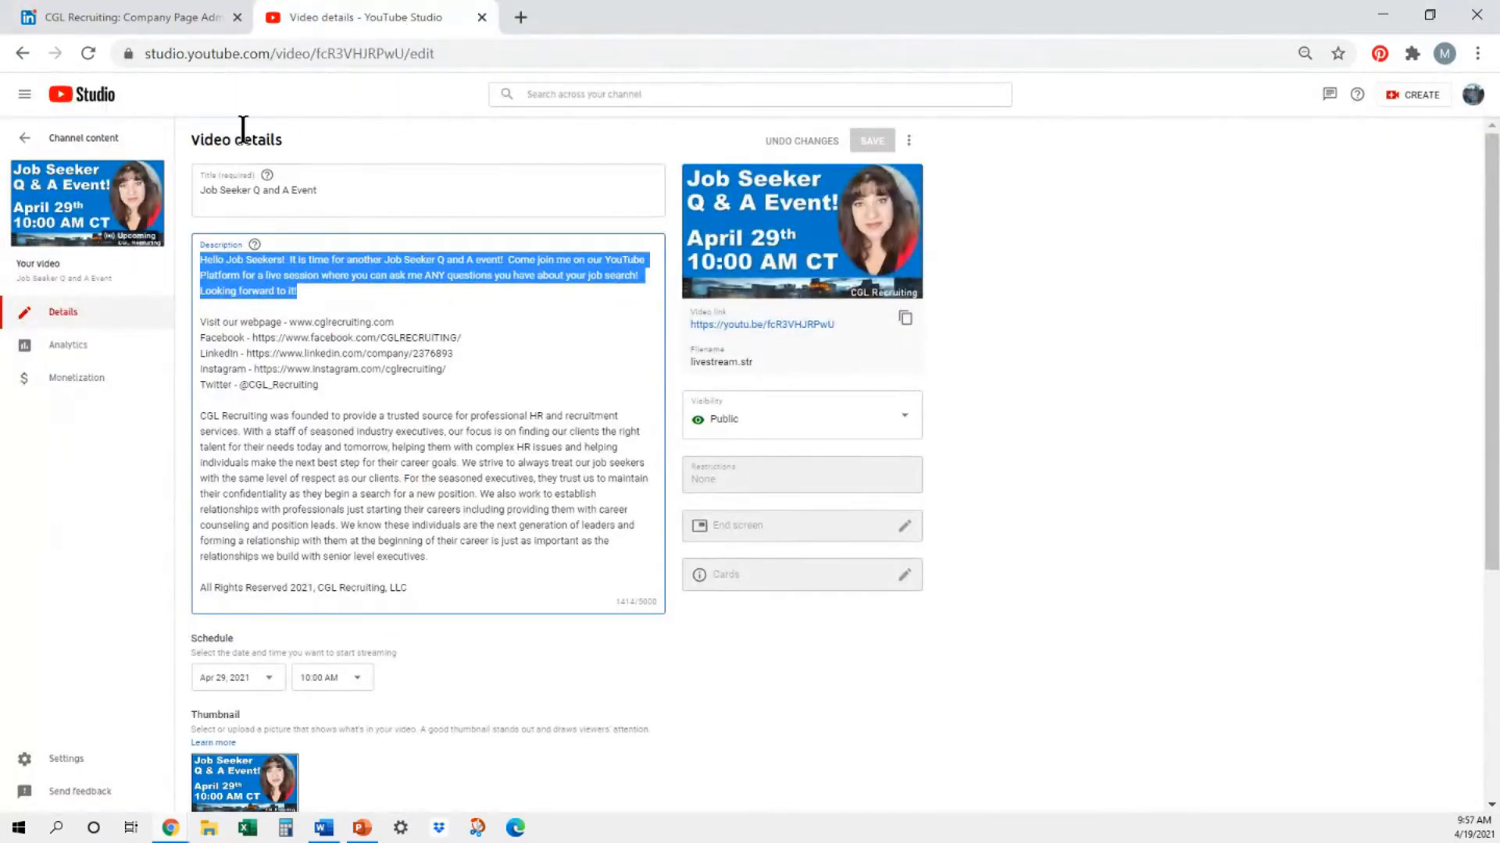
left_click(337, 187)
left_click_drag(221, 205, 188, 198)
key("ctrl+c")
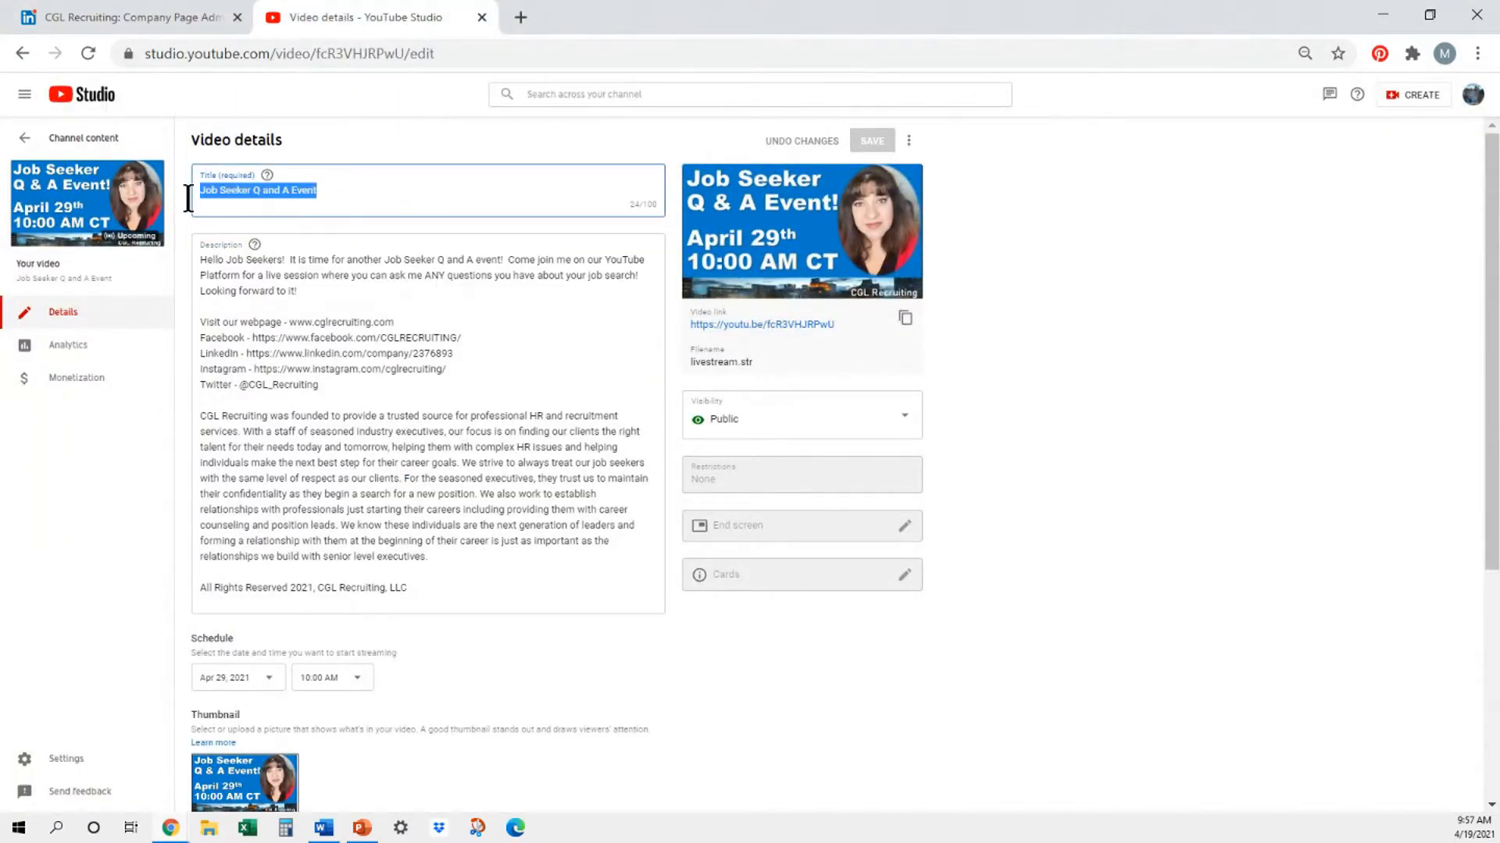
left_click(148, 17)
left_click(421, 534)
left_click(429, 523)
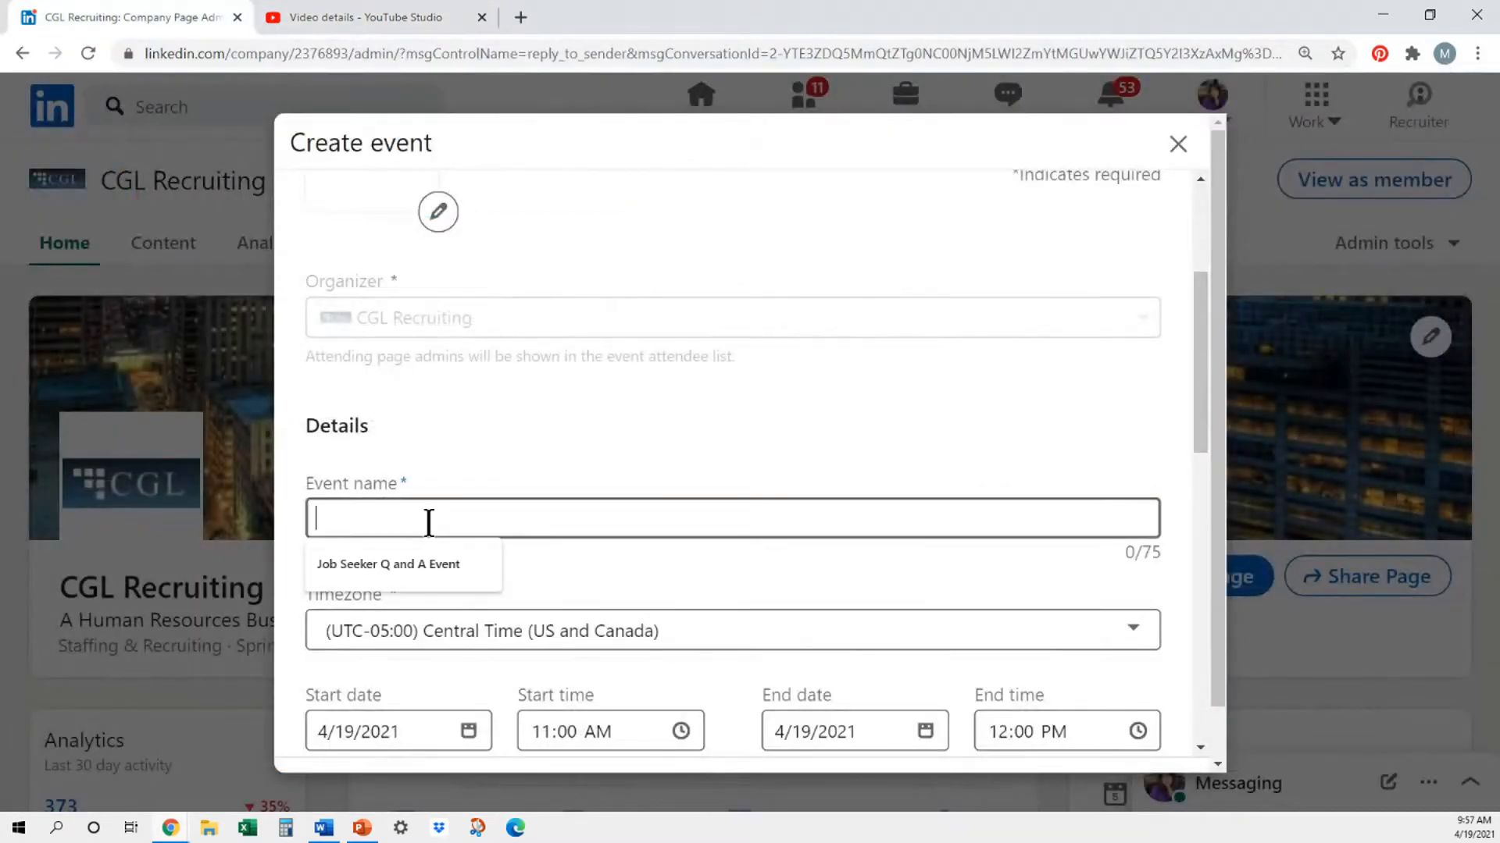
key("ctrl+v")
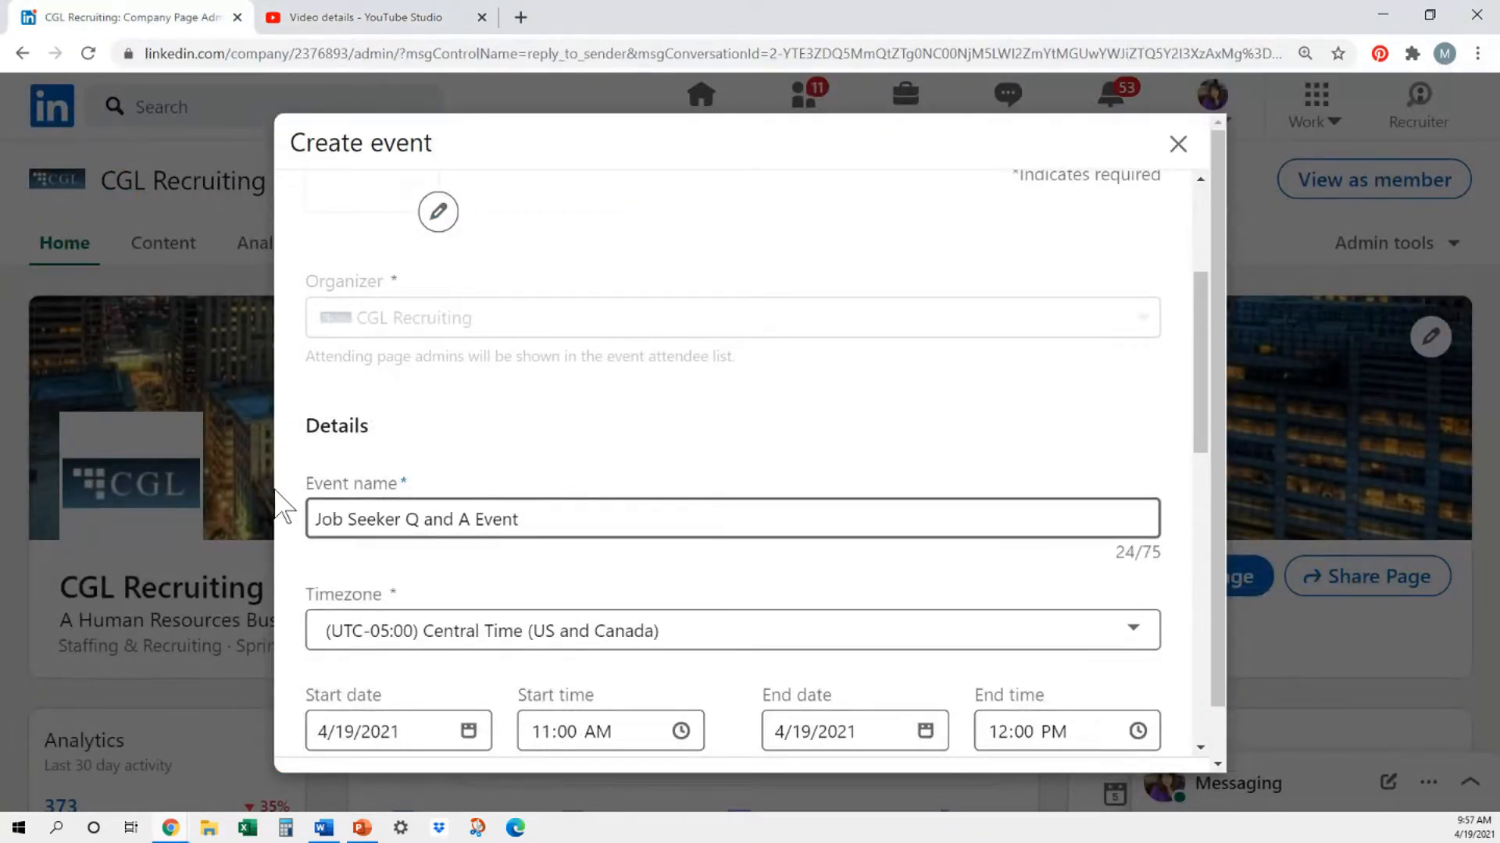
- Set the event's start date to 4/29/2021
scroll(639, 500, "down", 2)
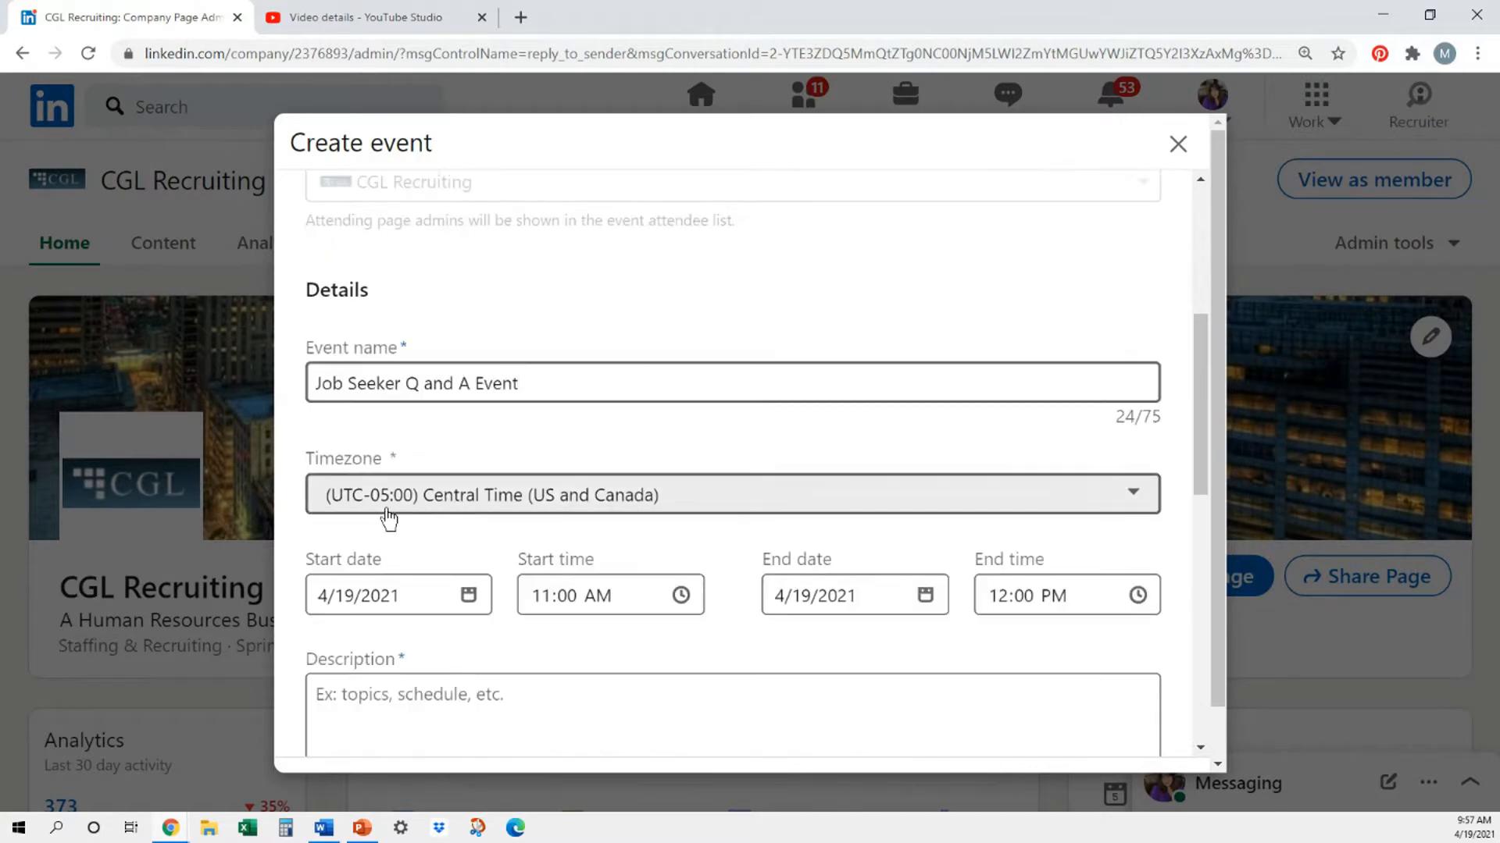
scroll(568, 504, "down", 1)
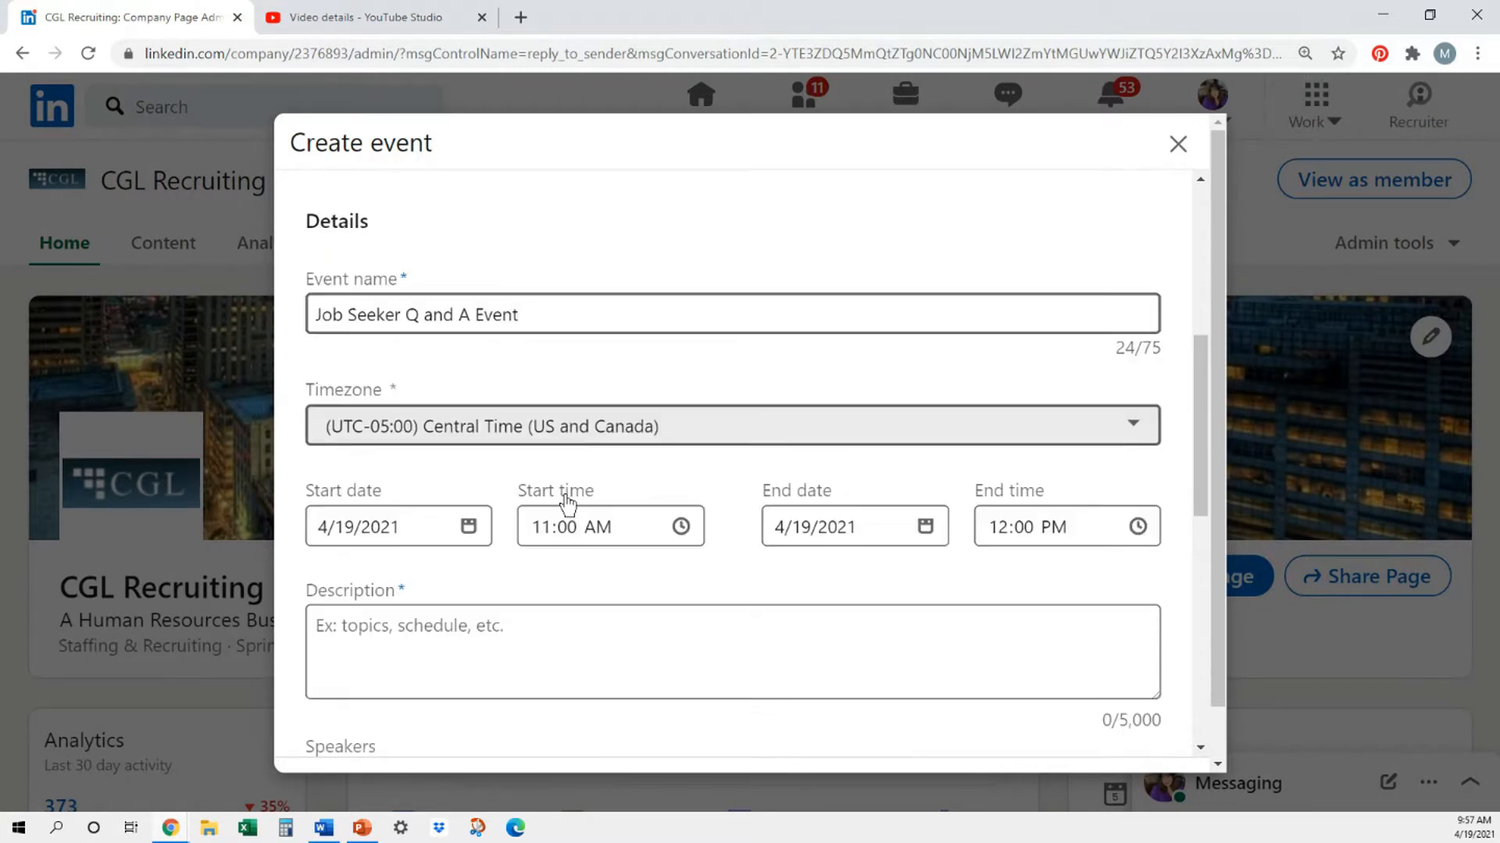
left_click(350, 527)
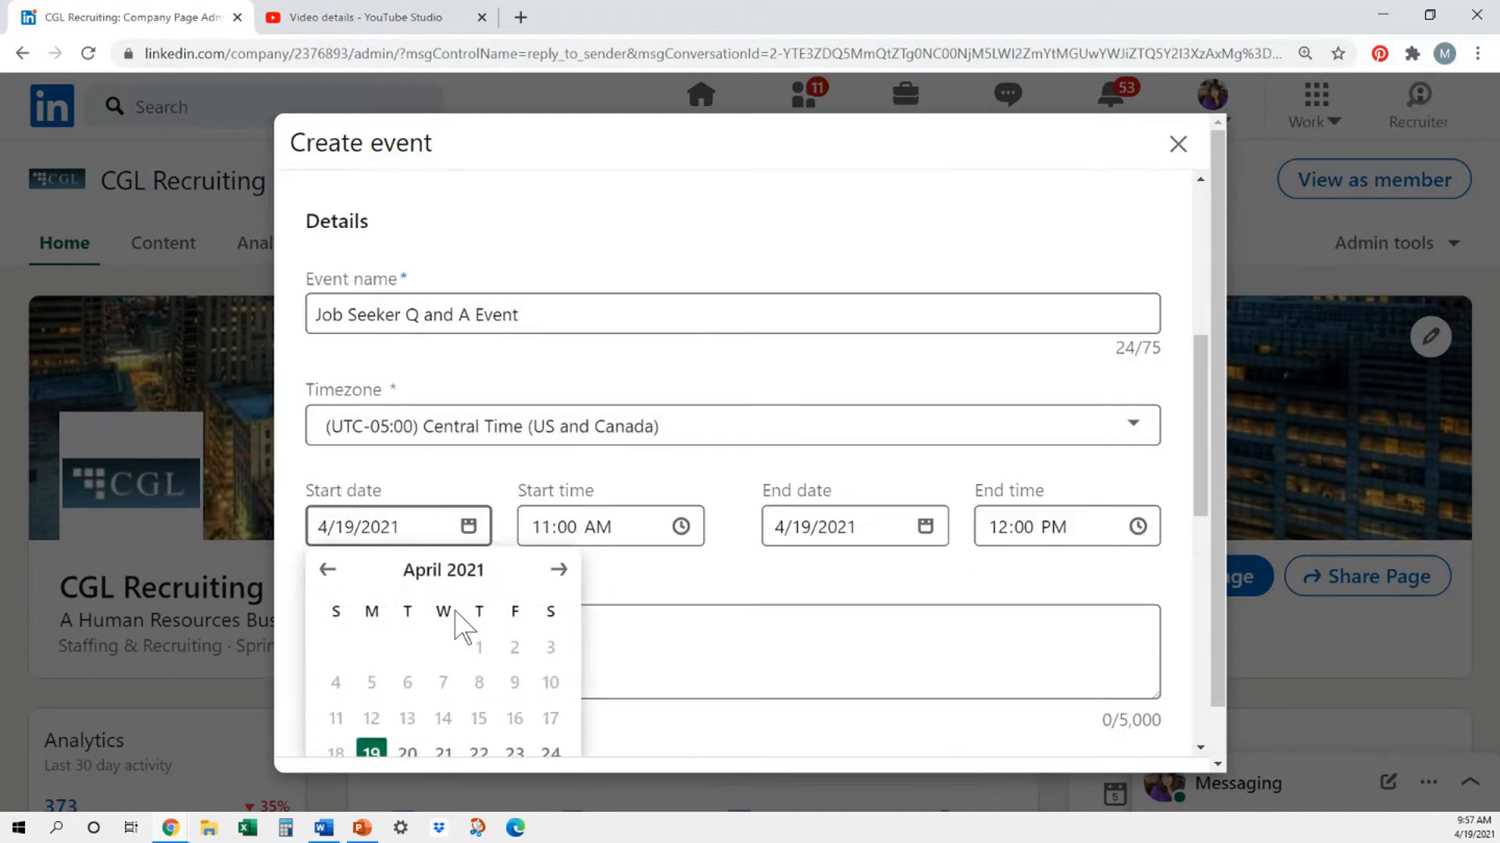
scroll(462, 623, "down", 1)
left_click(515, 721)
left_click(478, 722)
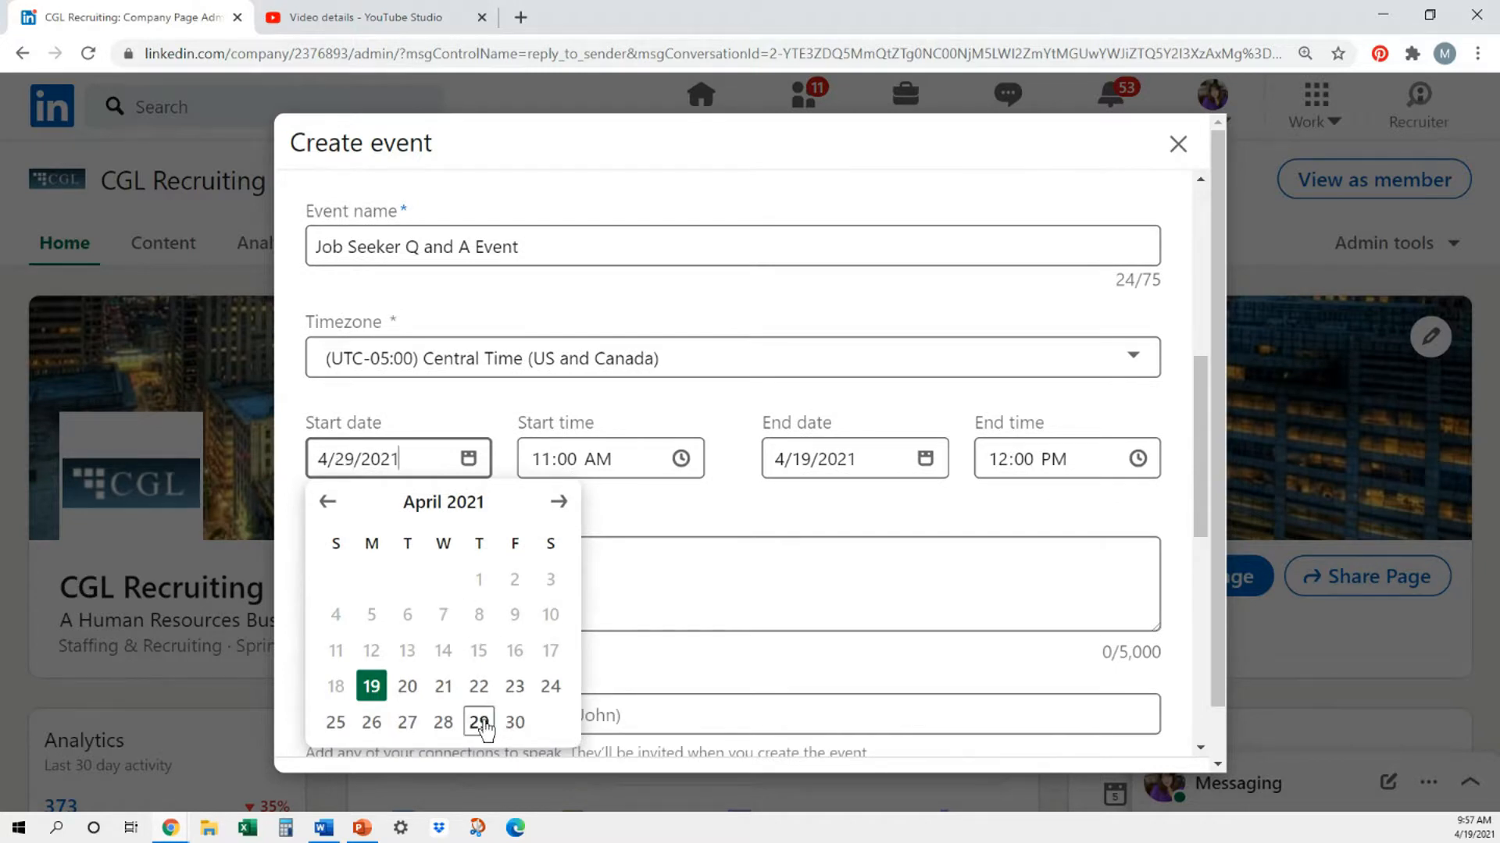
- Set the event's start time to 10:00 AM and its end time to 11:00 AM
left_click(544, 461)
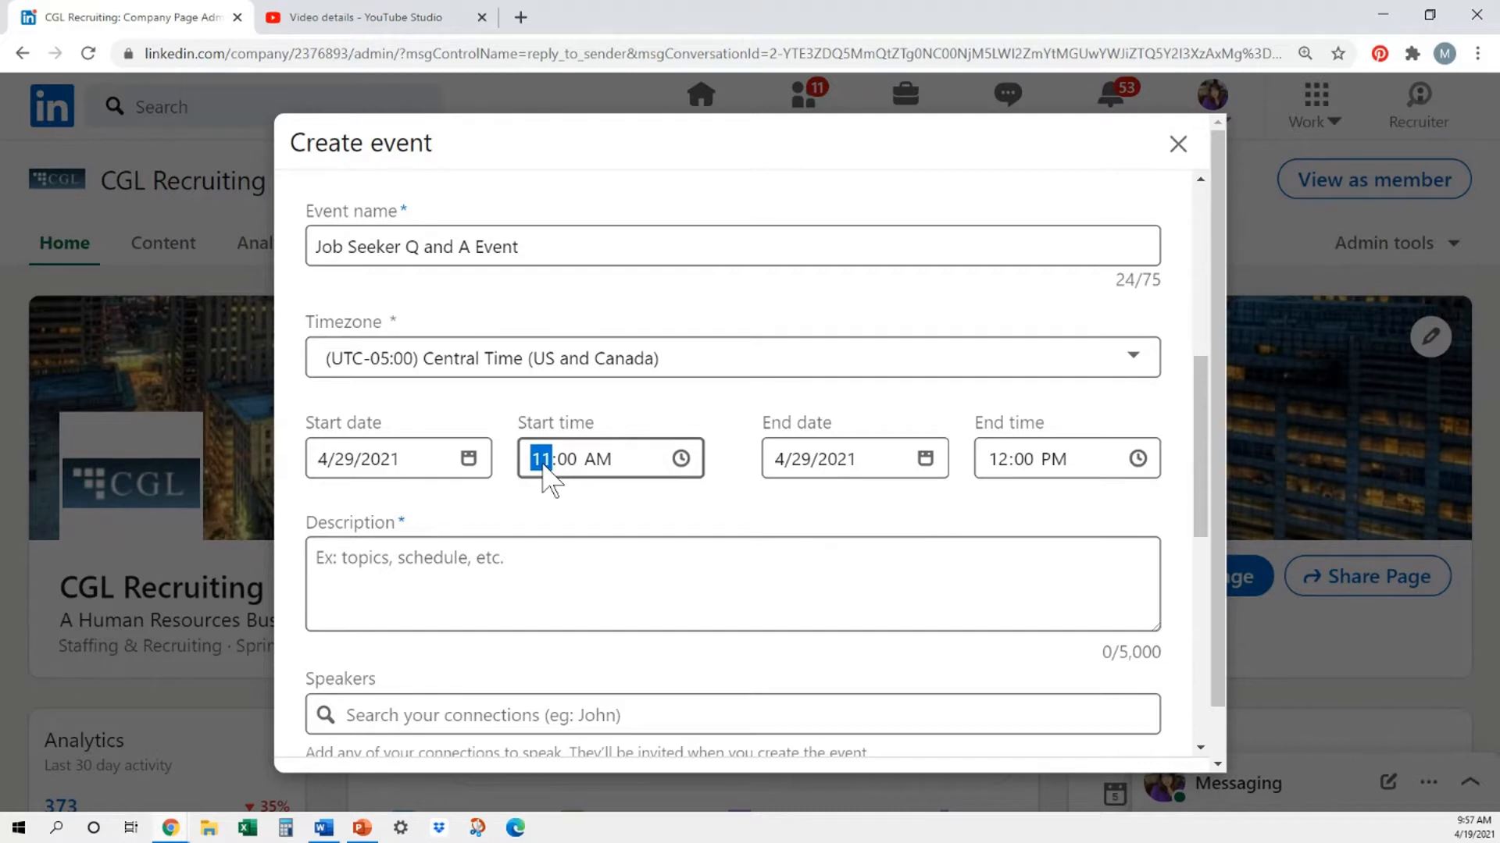
type("10")
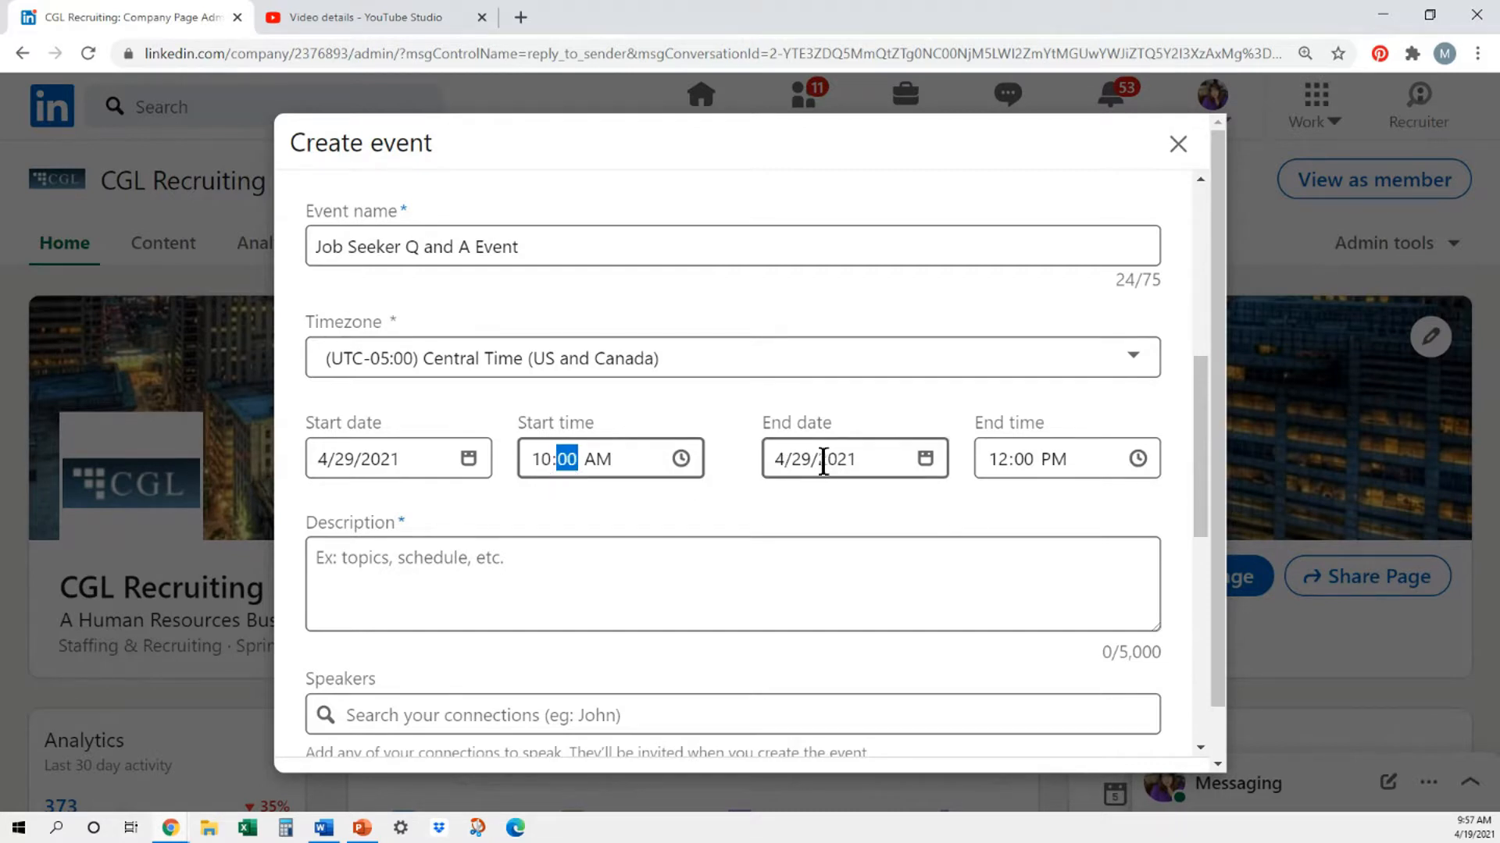
left_click(1001, 462)
type("11")
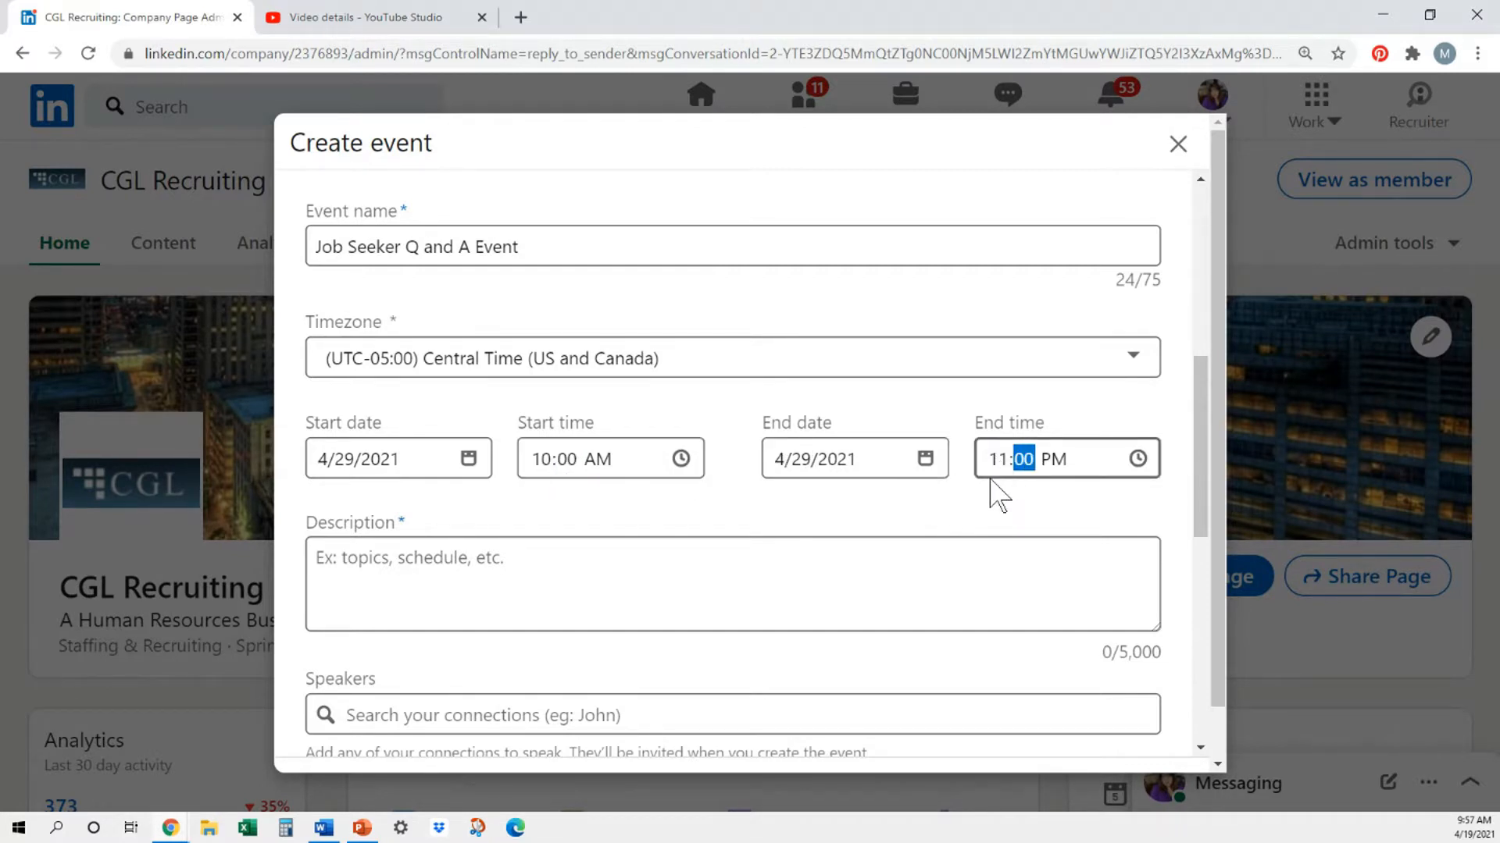
left_click(1054, 462)
type("a")
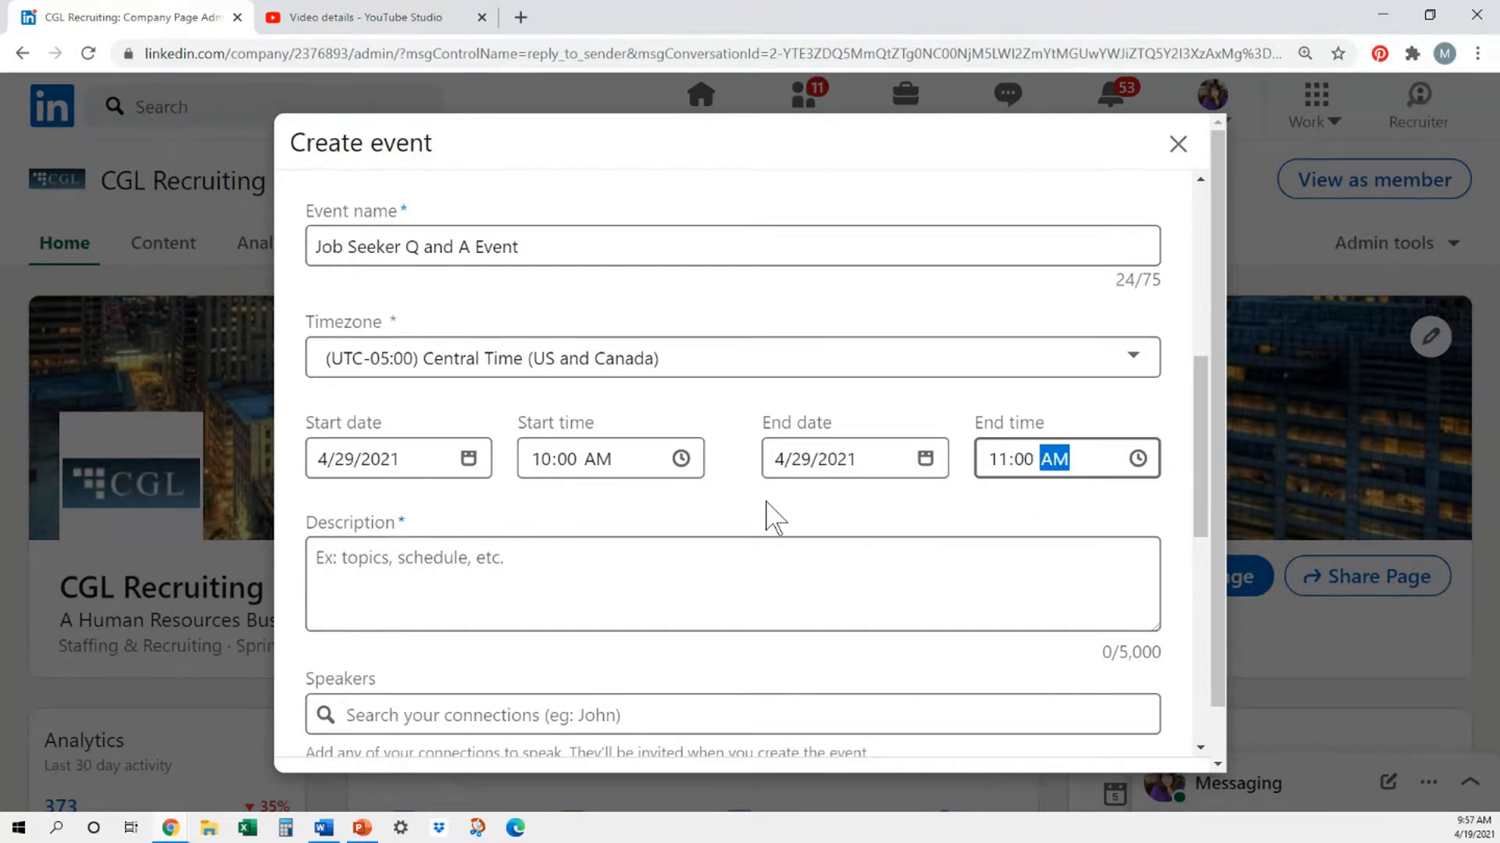
- Copy the opening "Hello Job Seekers!" paragraph of the YouTube Studio video description into the LinkedIn event description
scroll(773, 516, "down", 1)
left_click(485, 515)
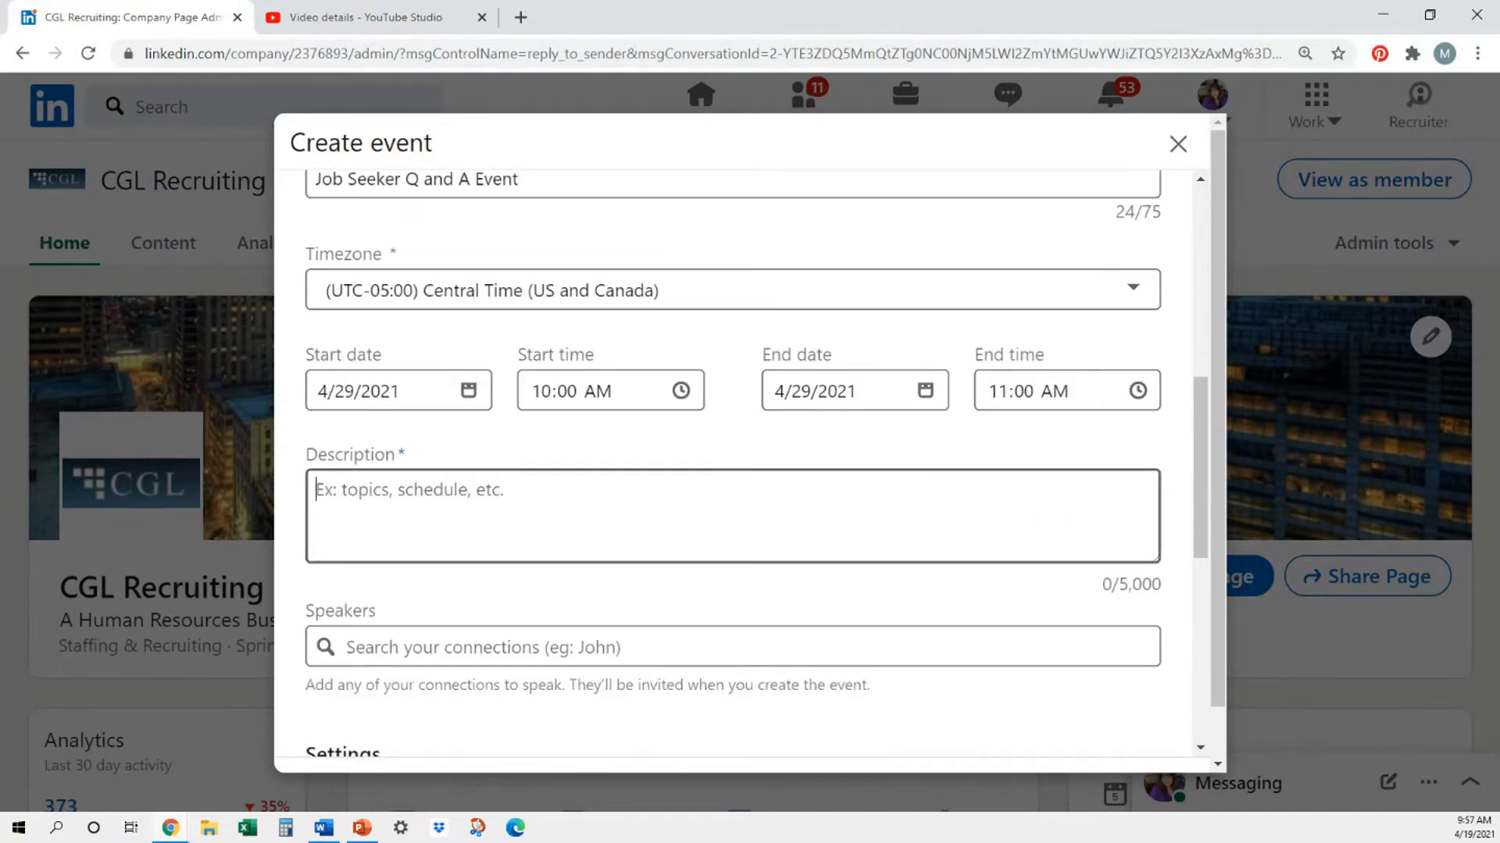
left_click(435, 22)
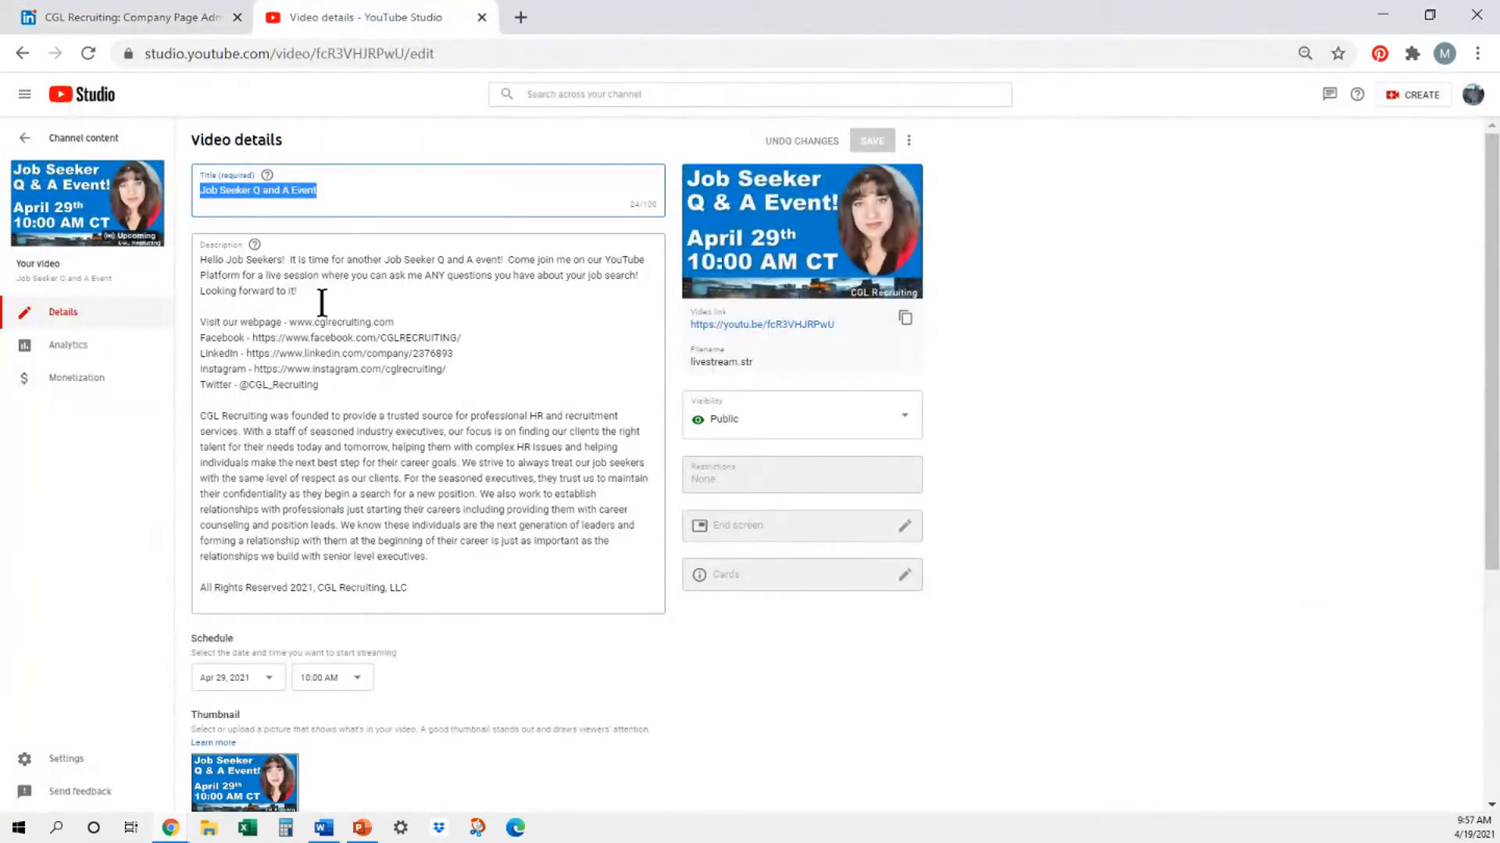
left_click_drag(316, 293, 197, 252)
key("ctrl+c")
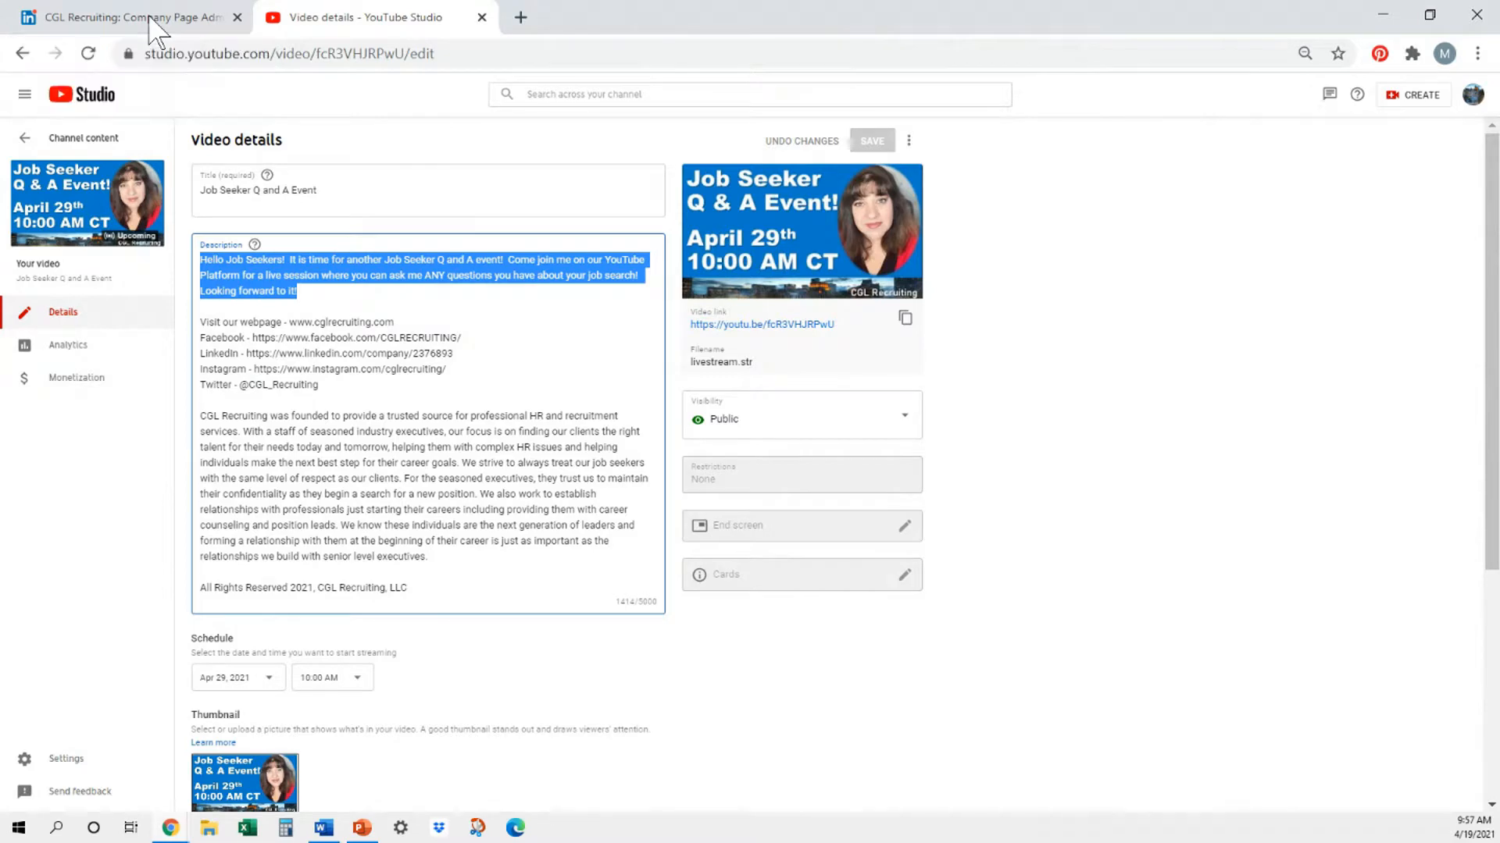
left_click(101, 19)
key("ctrl+v")
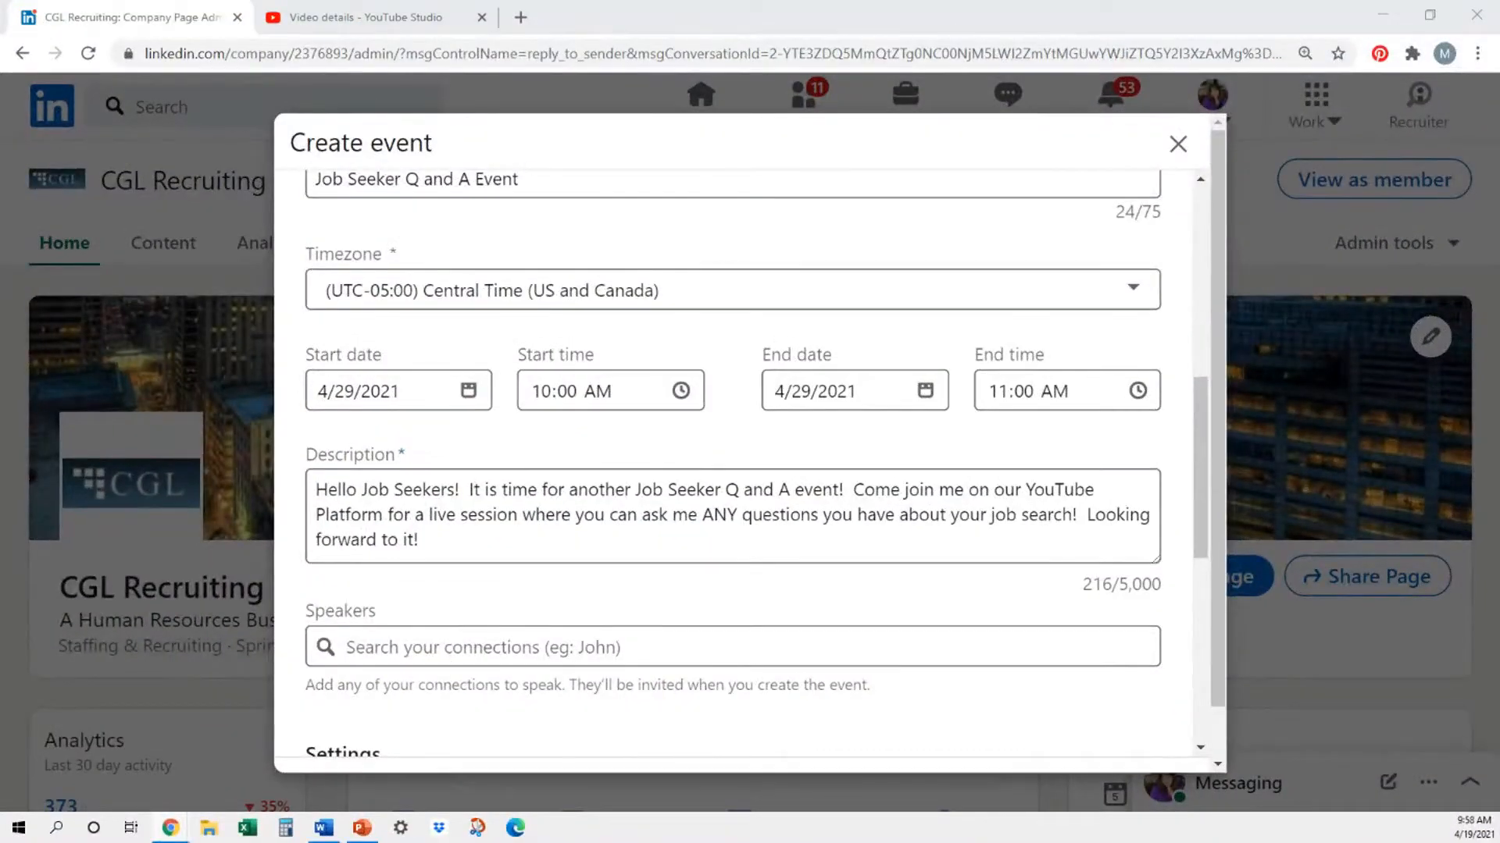
- Try to find the host's own name among the connections as a speaker, and clear the search
scroll(898, 576, "down", 2)
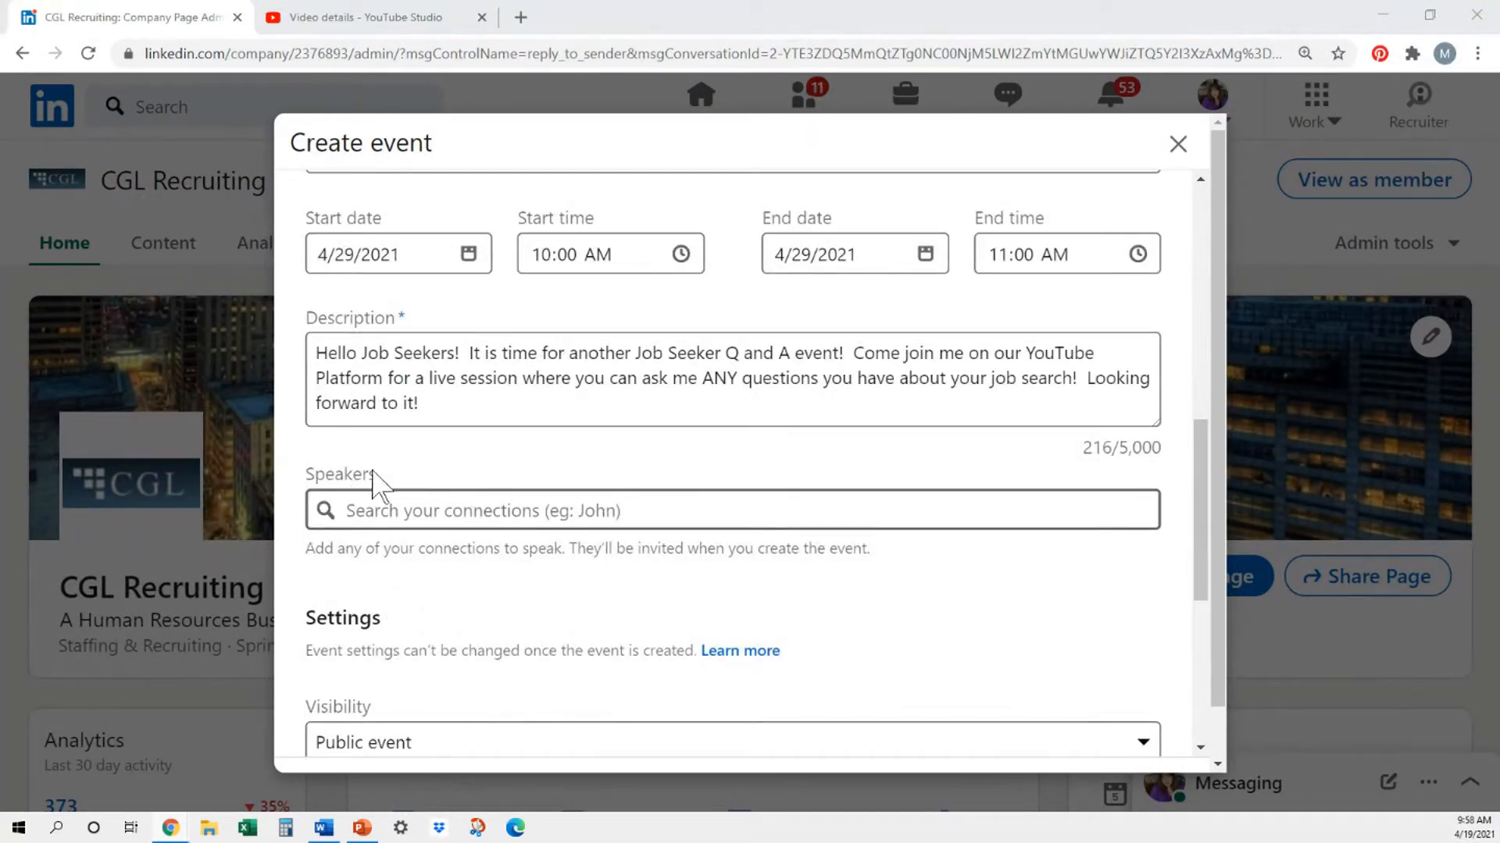
left_click(630, 516)
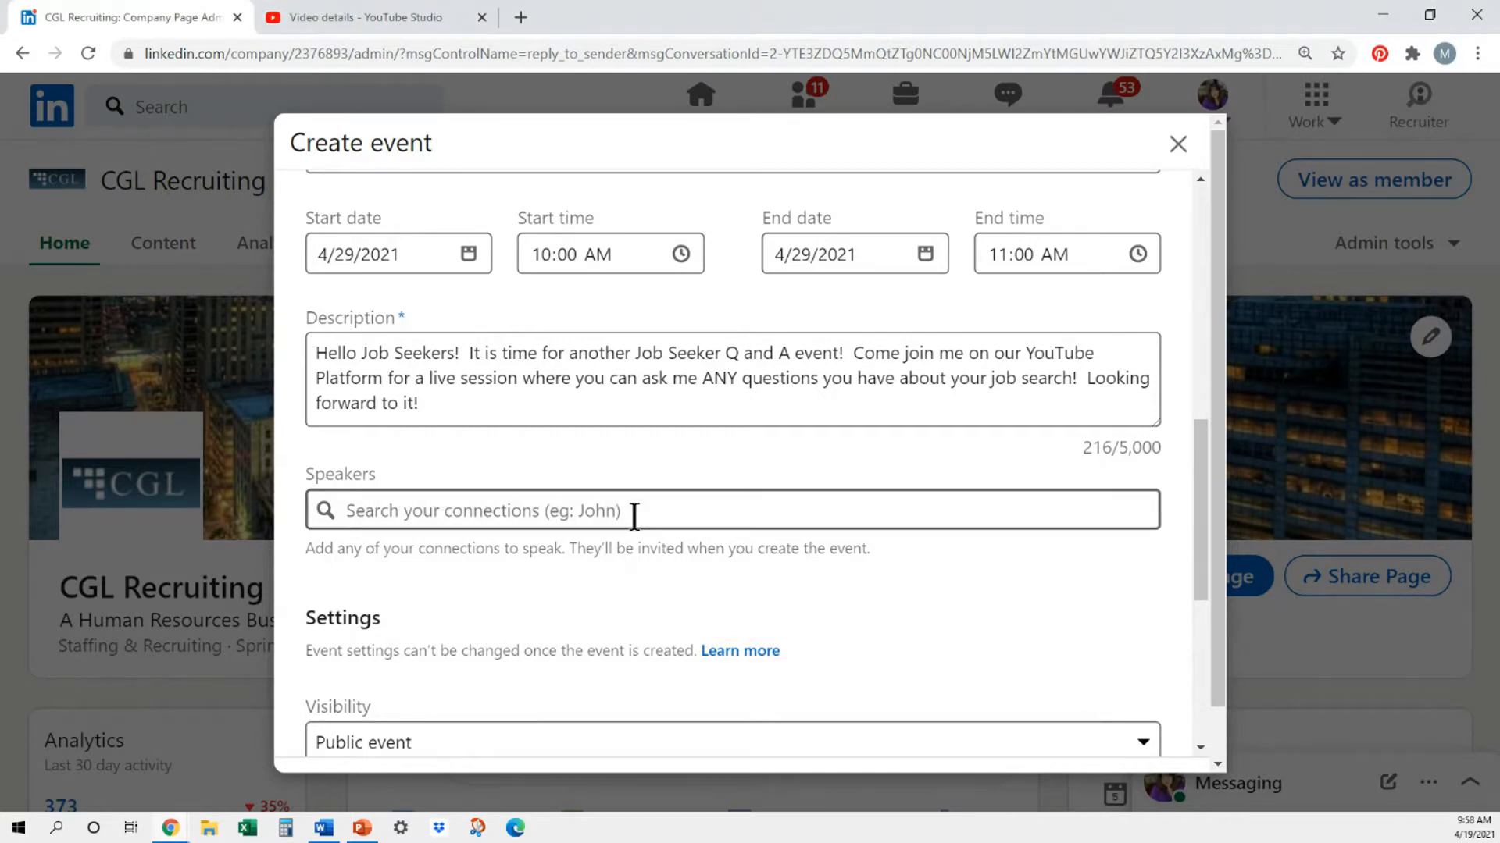
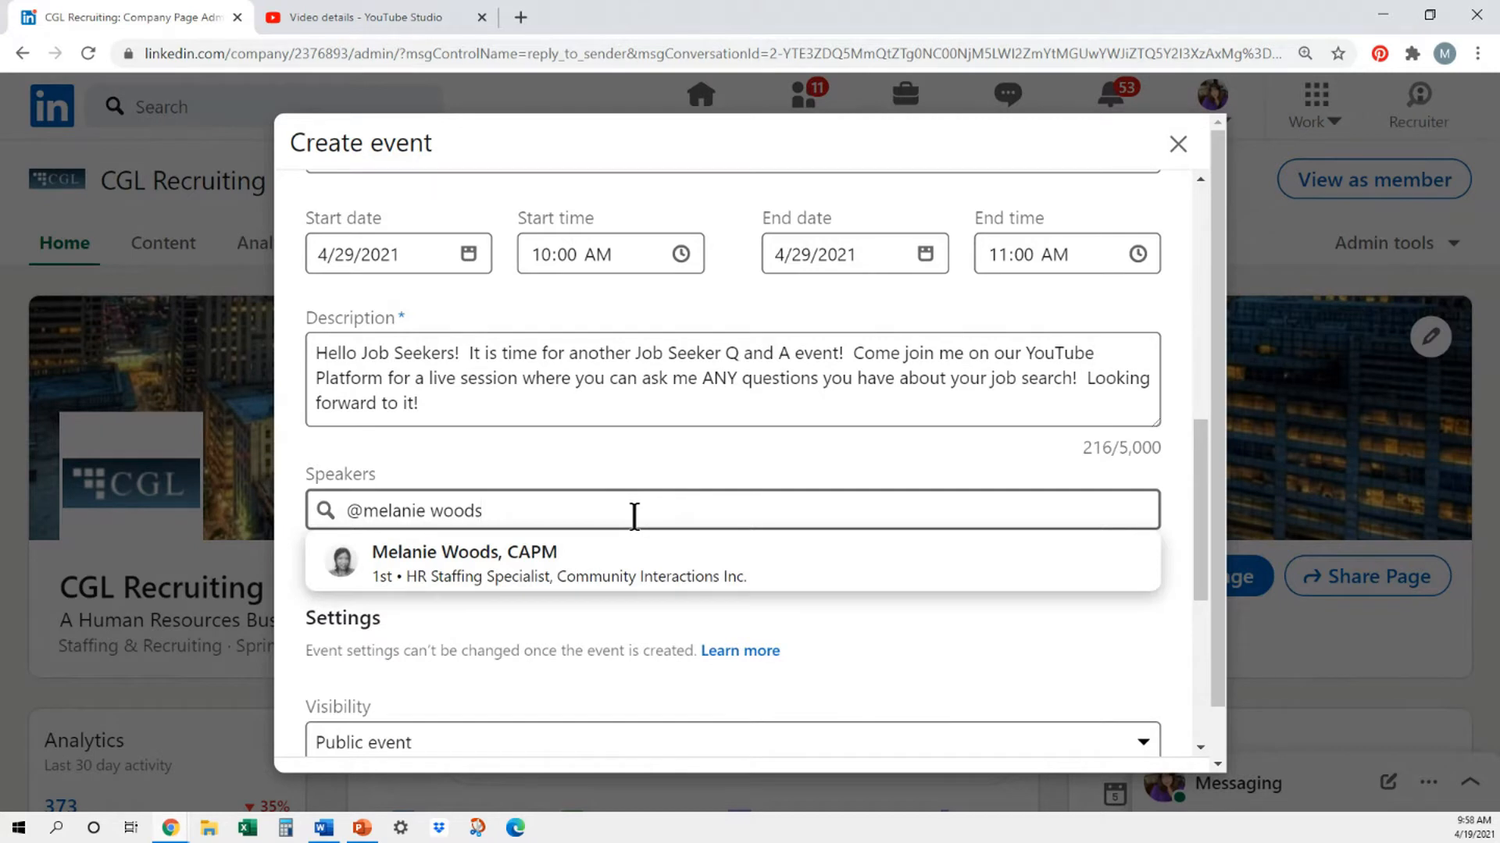
left_click_drag(495, 510, 328, 510)
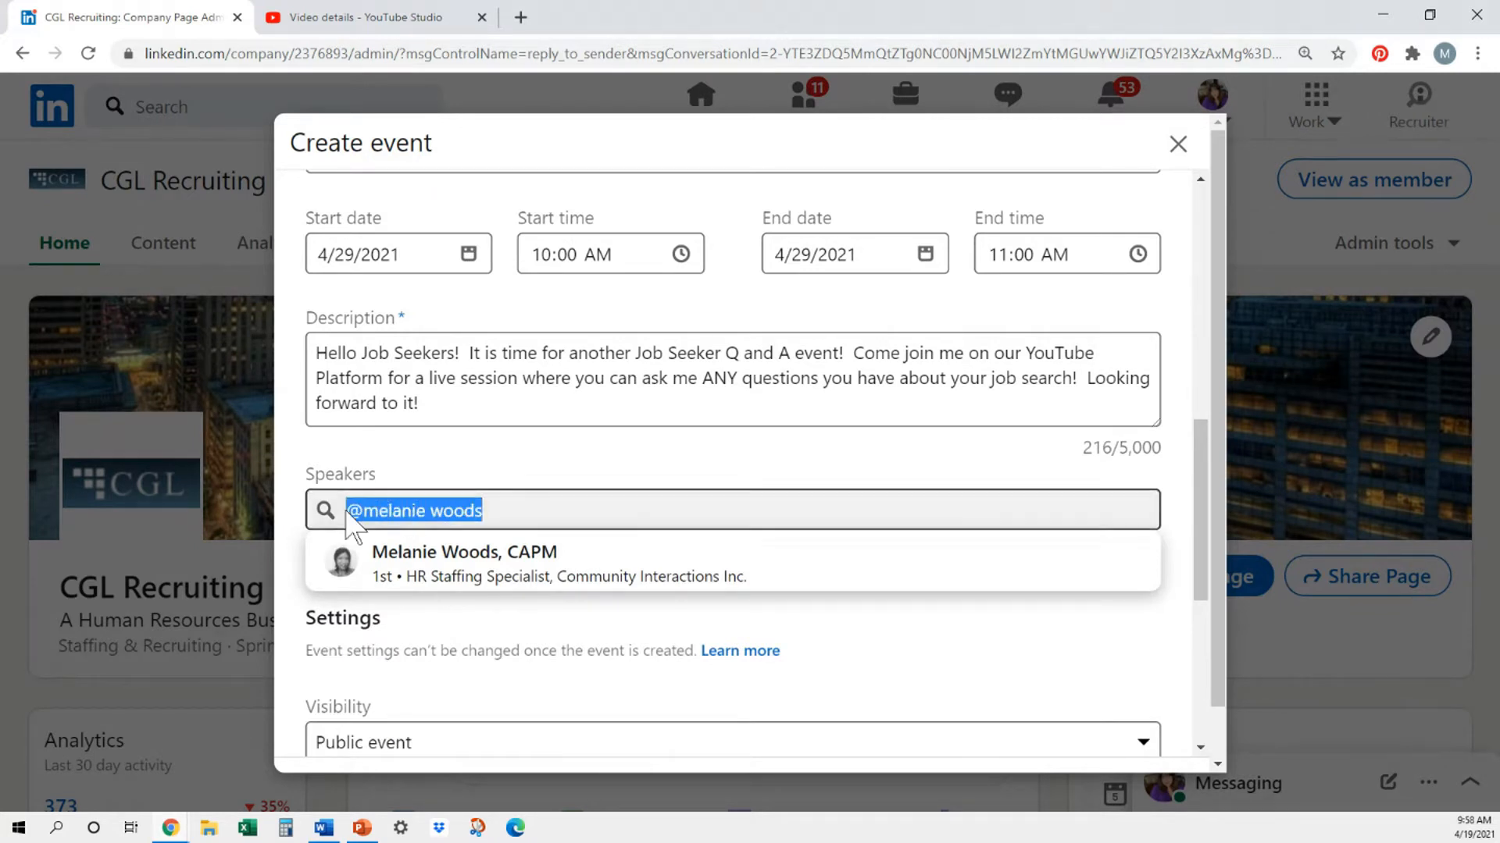
key("BackSpace")
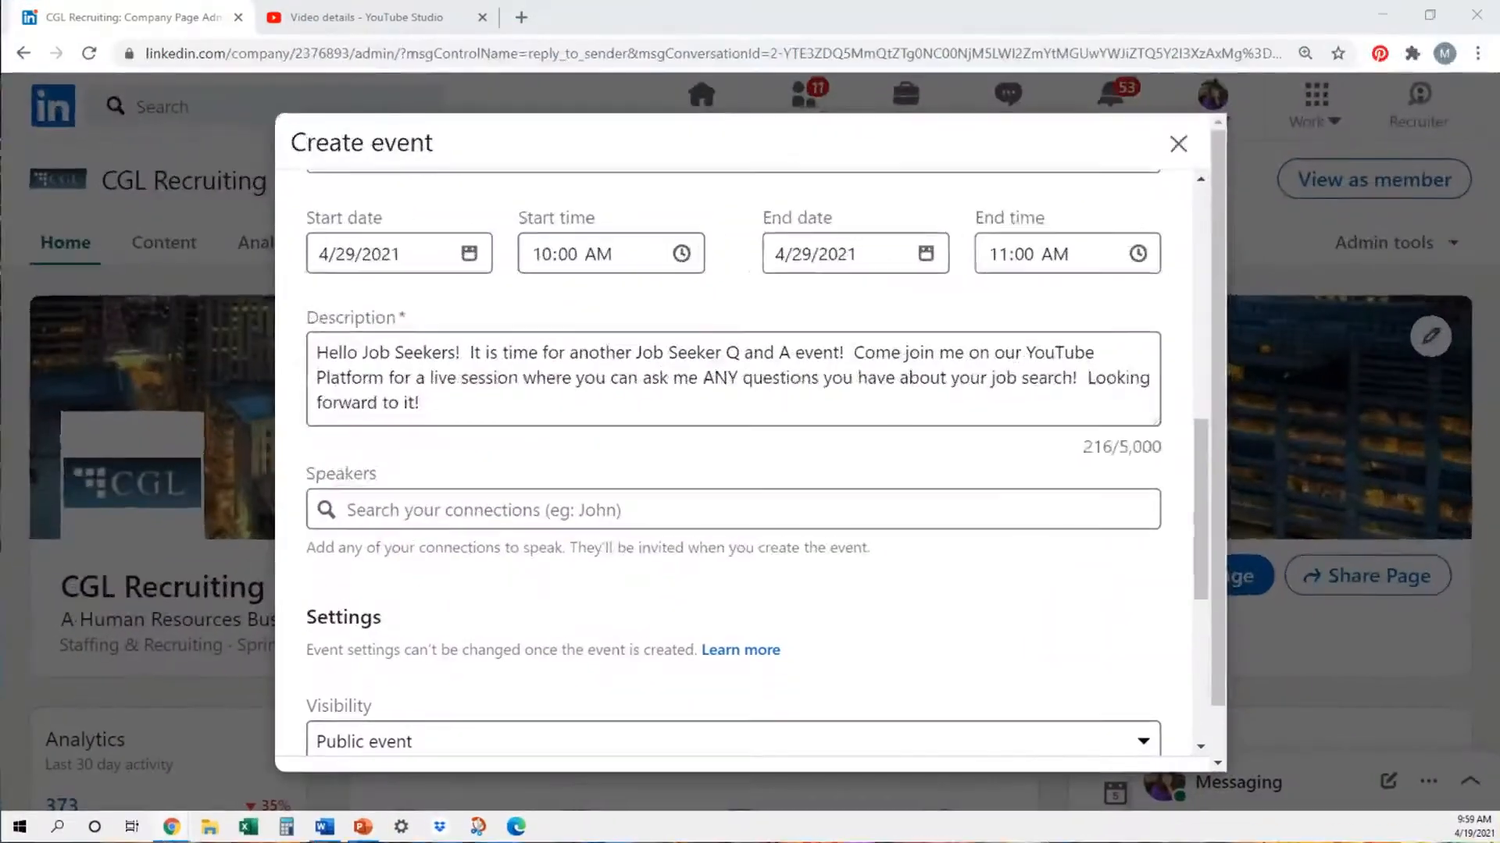
- Search the connections by first name and add the Director of Operations at CGL Recruiting as a speaker
left_click(519, 511)
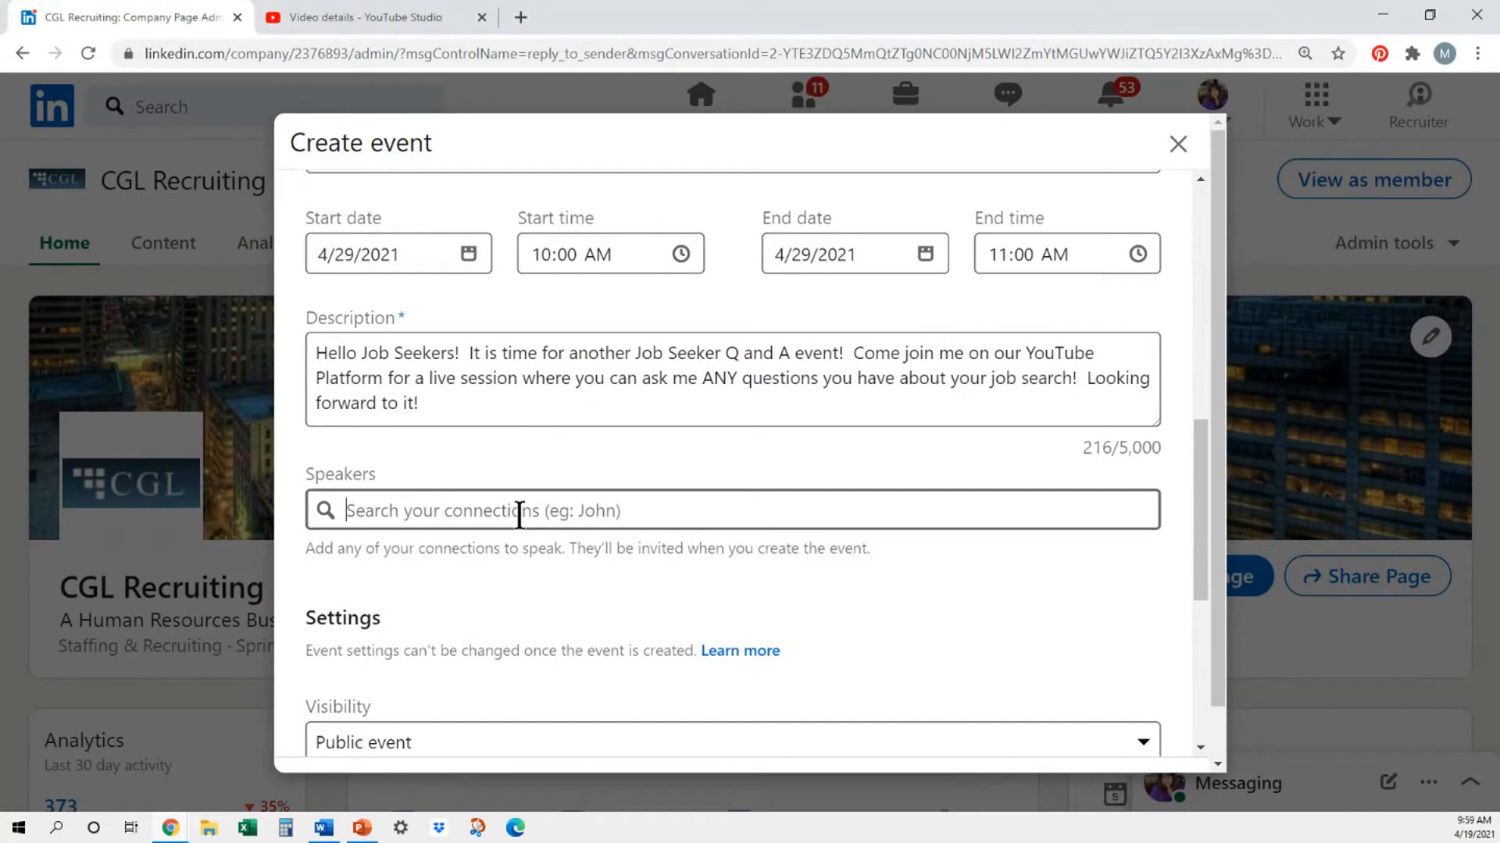
type("maur")
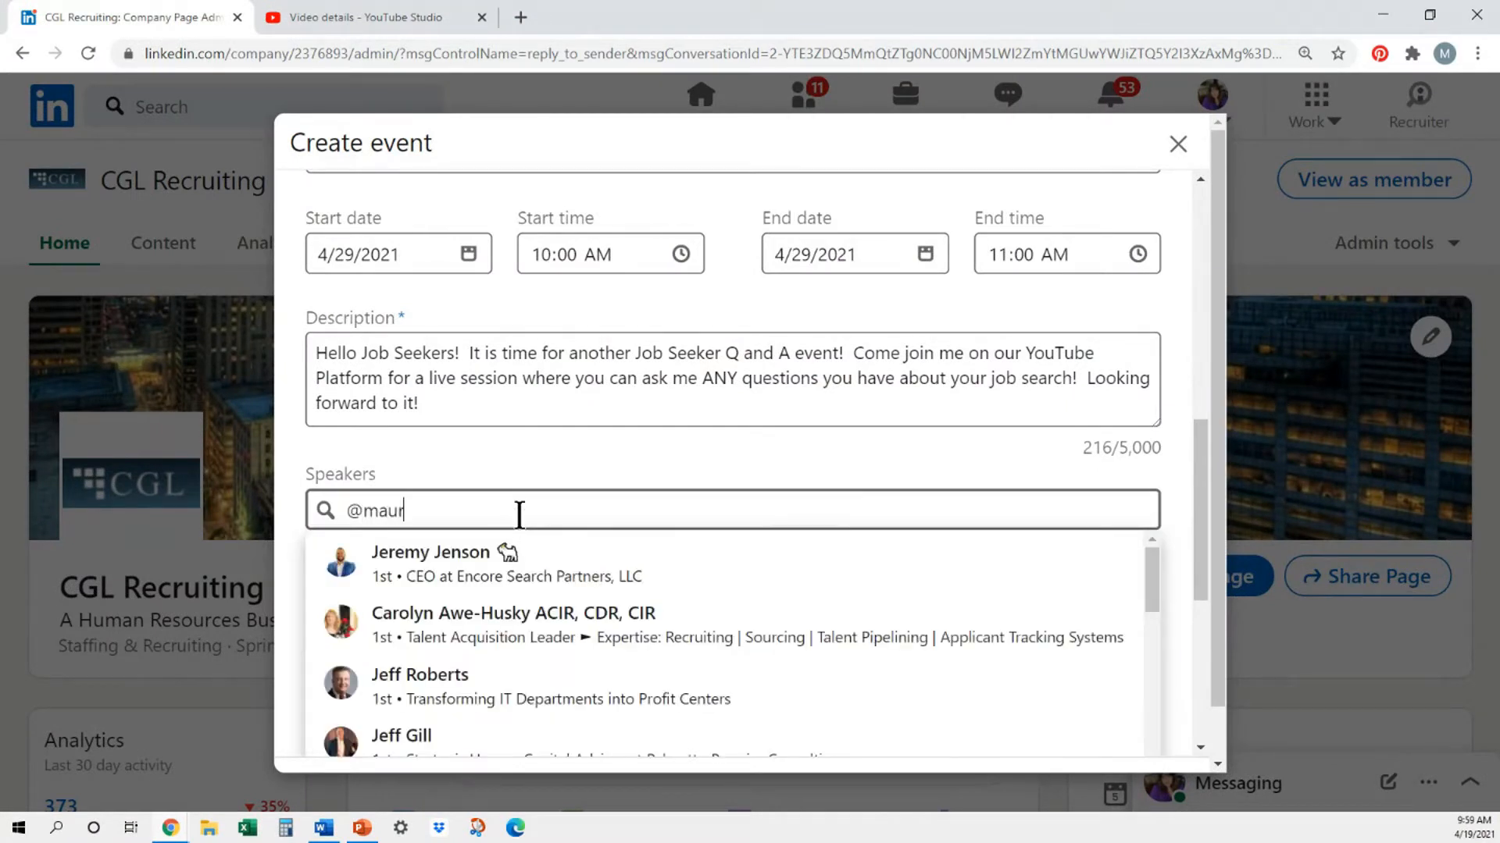
type("een")
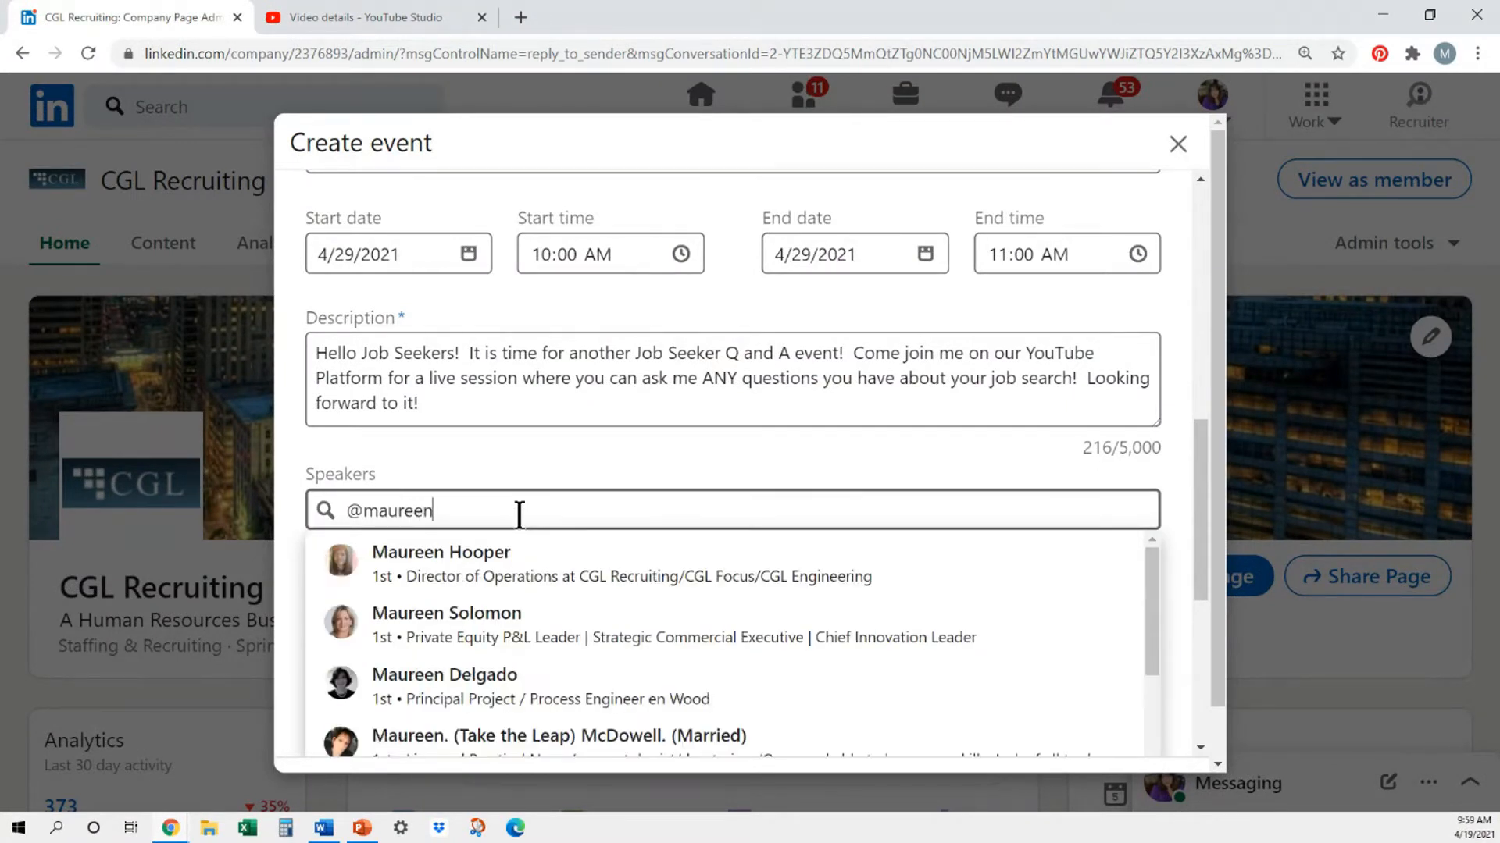
left_click(545, 578)
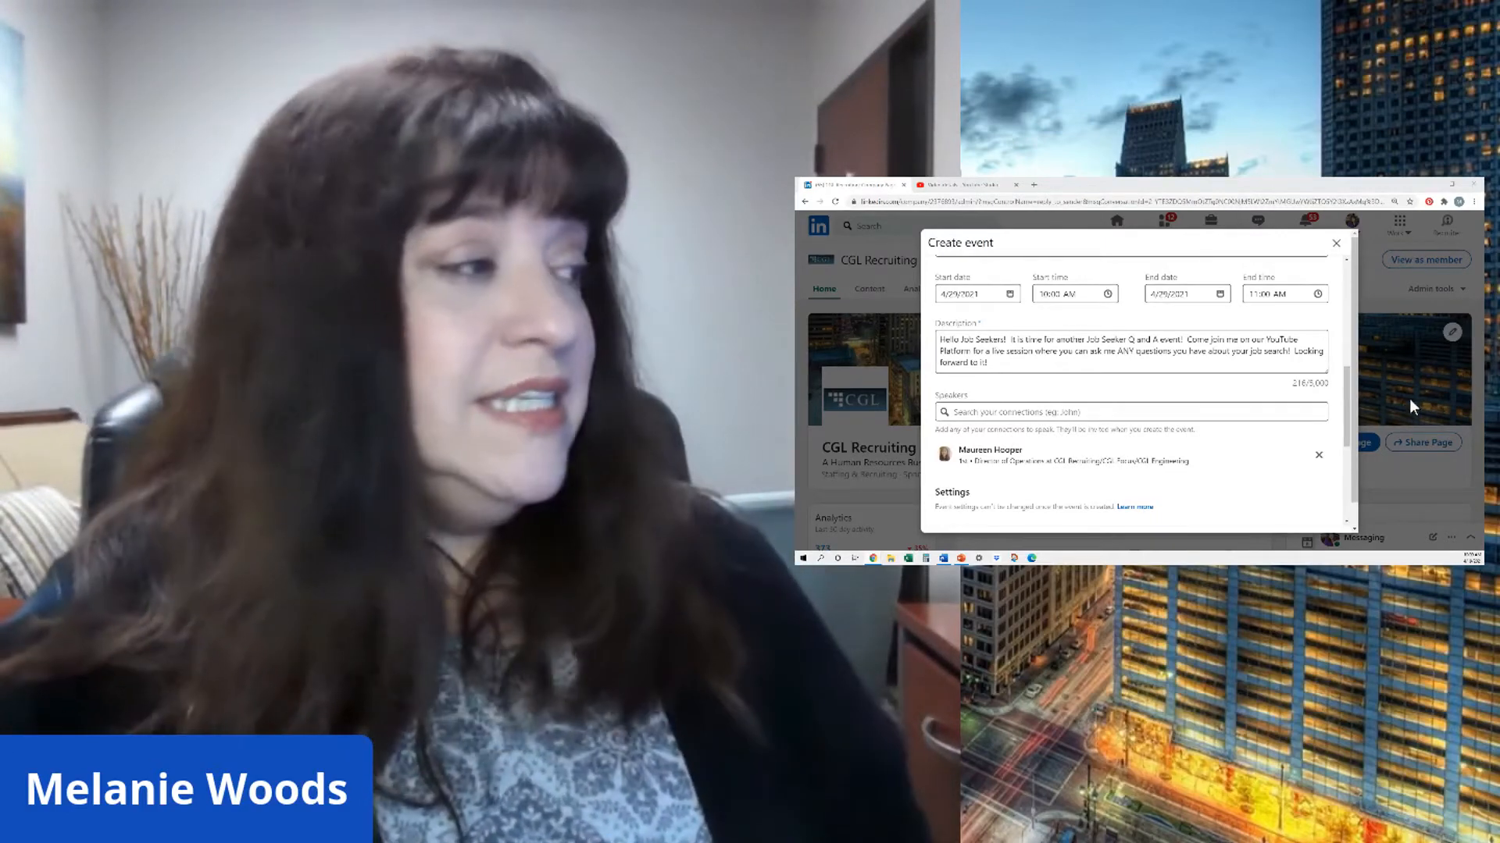
scroll(1122, 452, "down", 2)
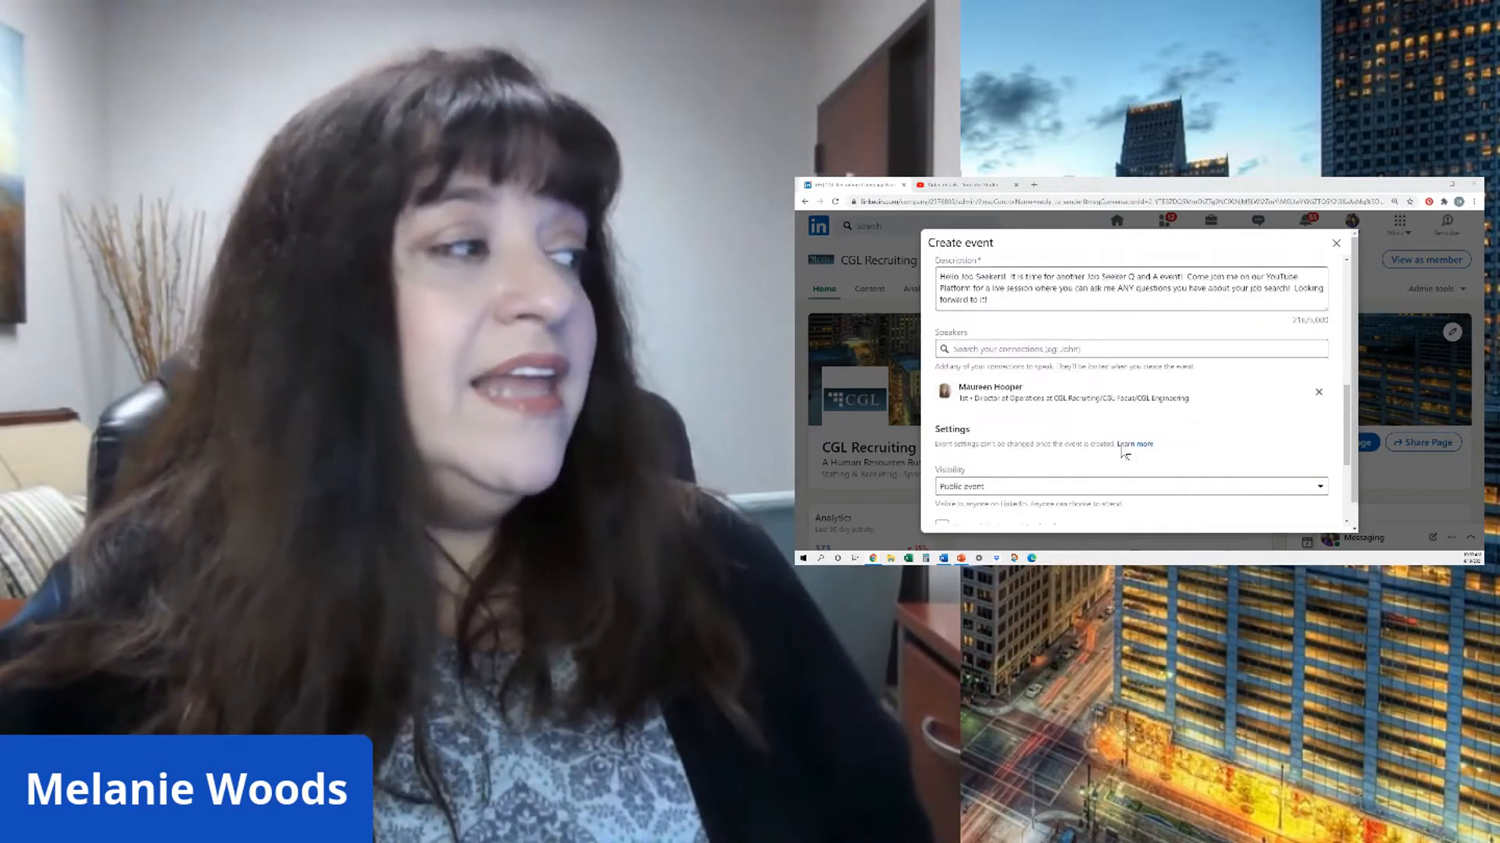
- Check the visibility choices in the event settings and leave the event as a public event
scroll(1122, 452, "down", 1)
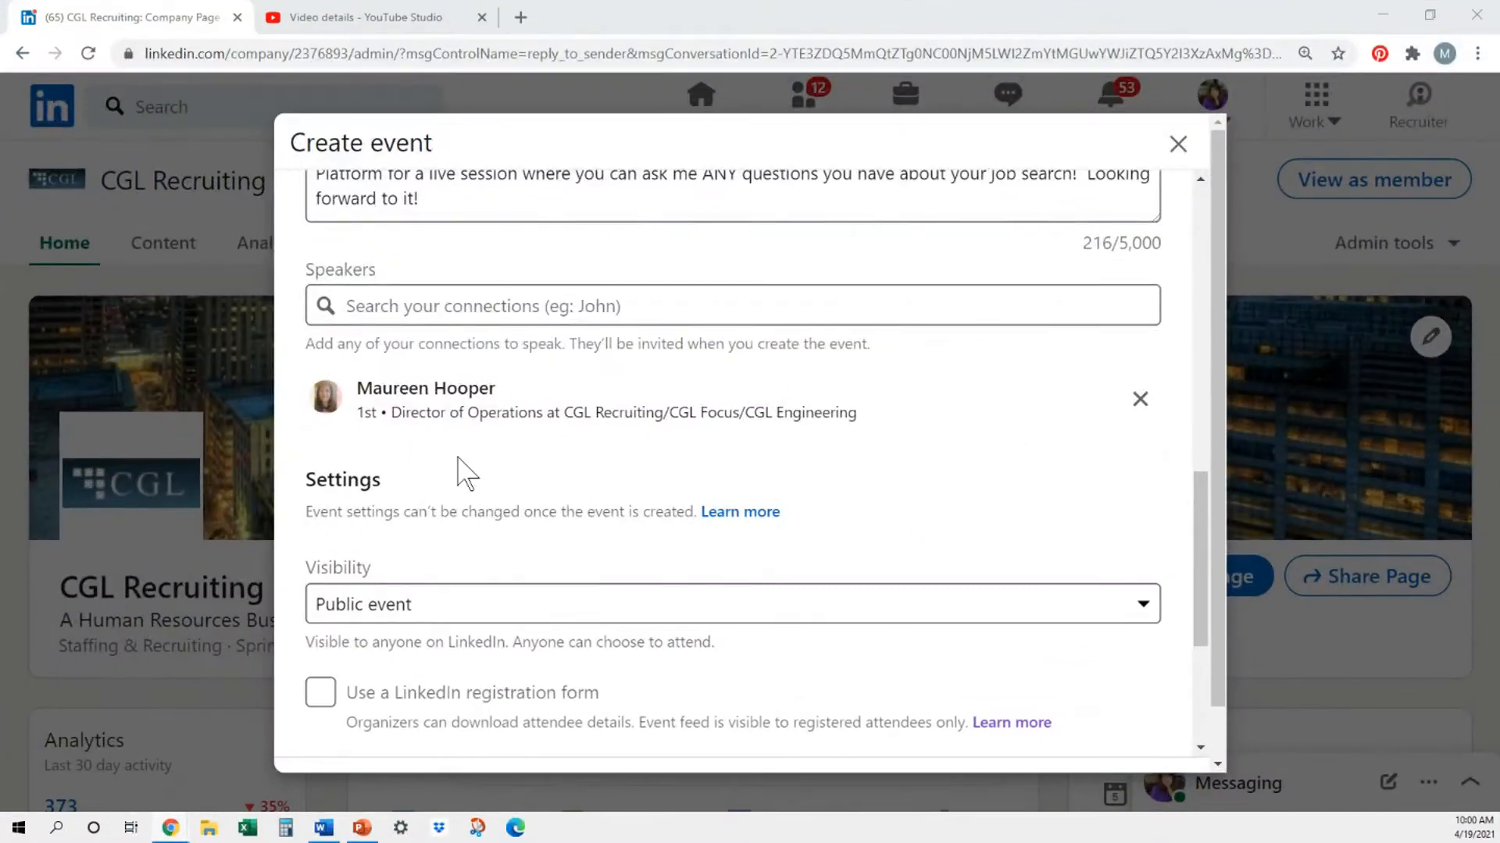
scroll(610, 559, "down", 4)
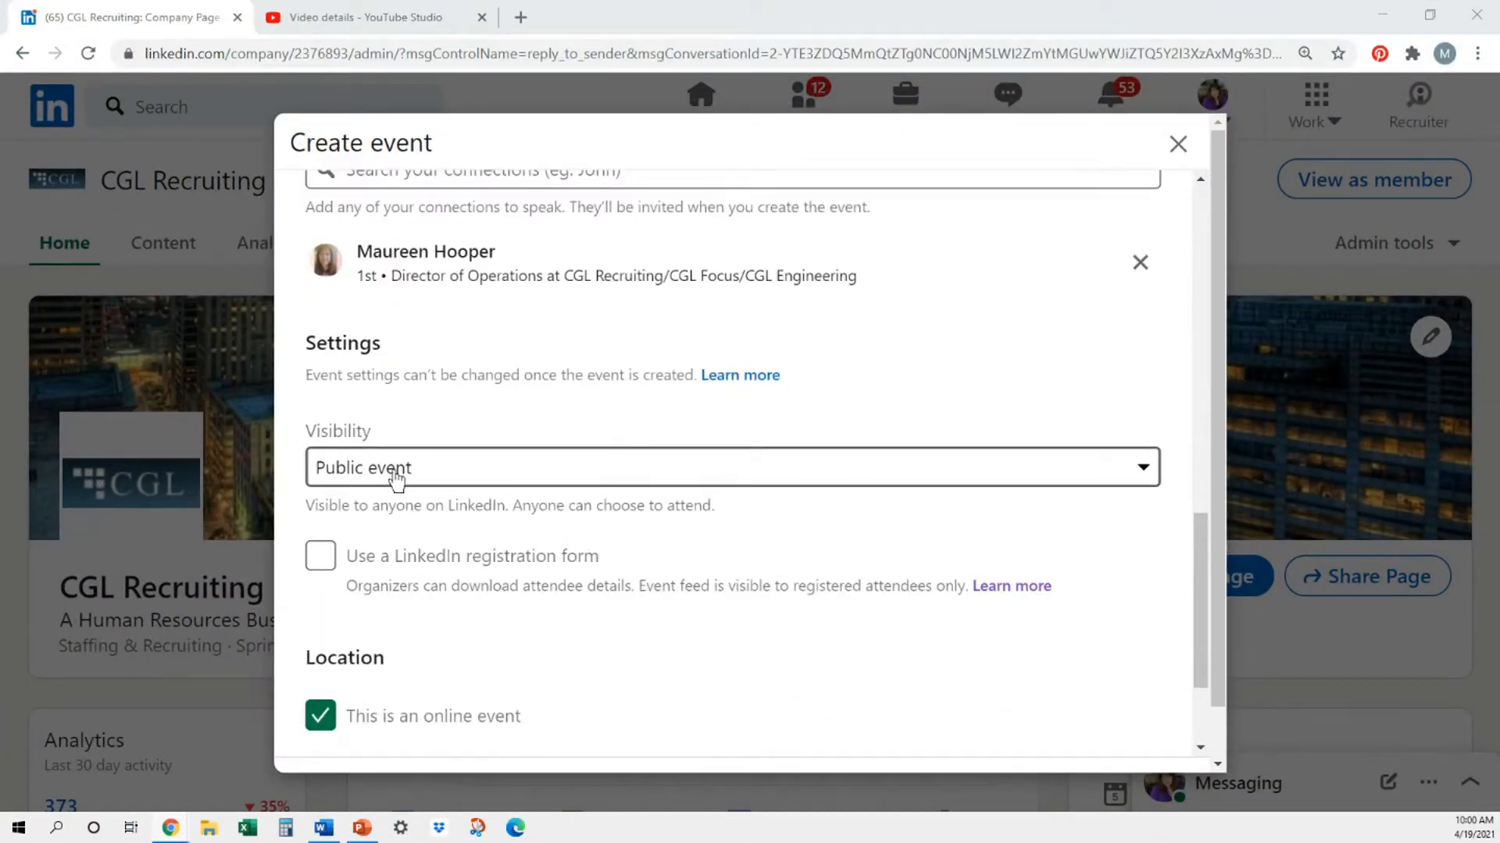
left_click(1143, 473)
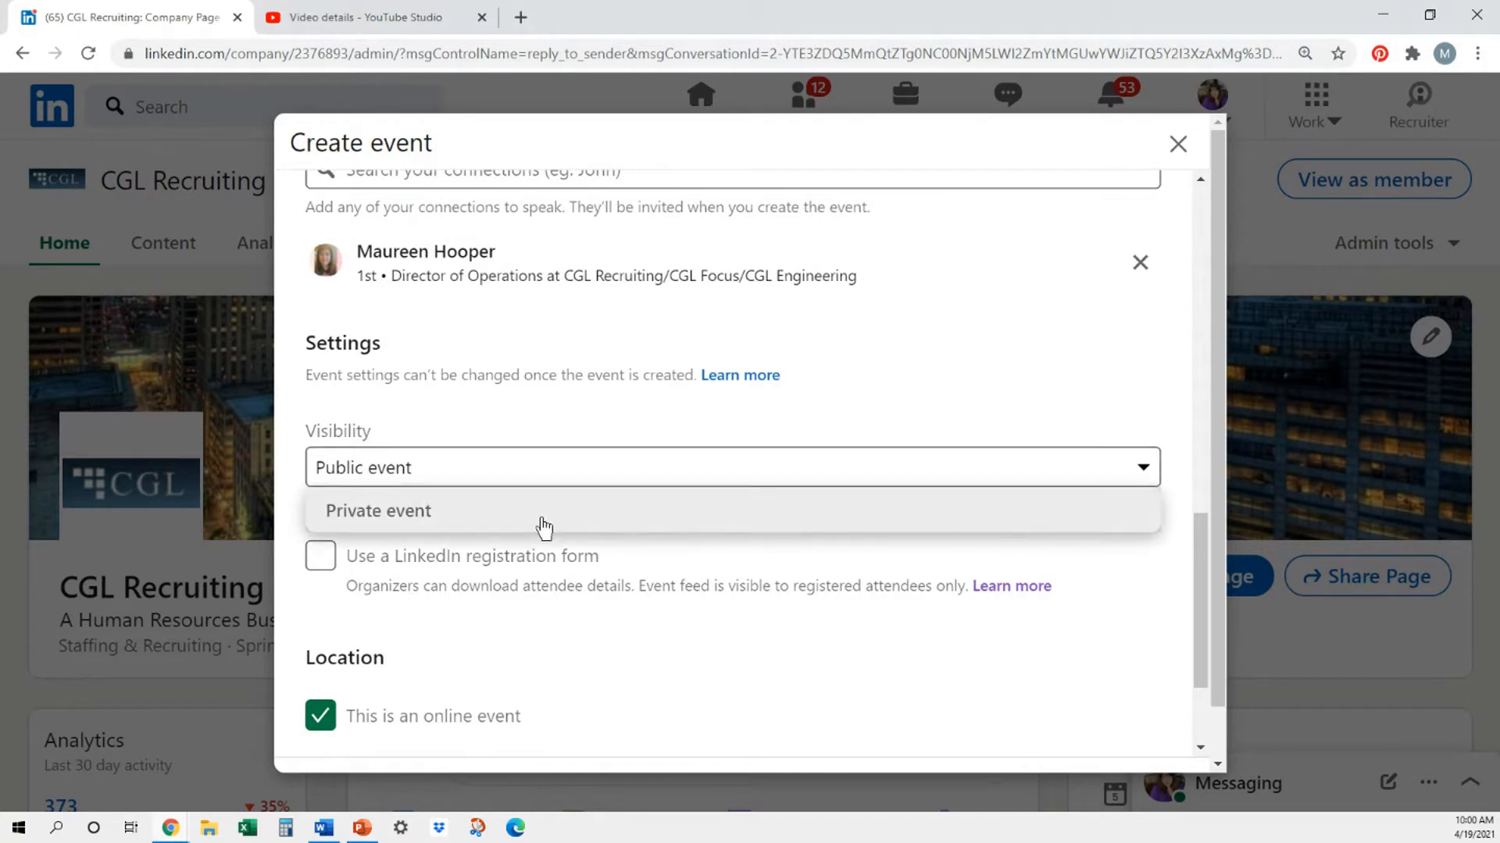
left_click(562, 470)
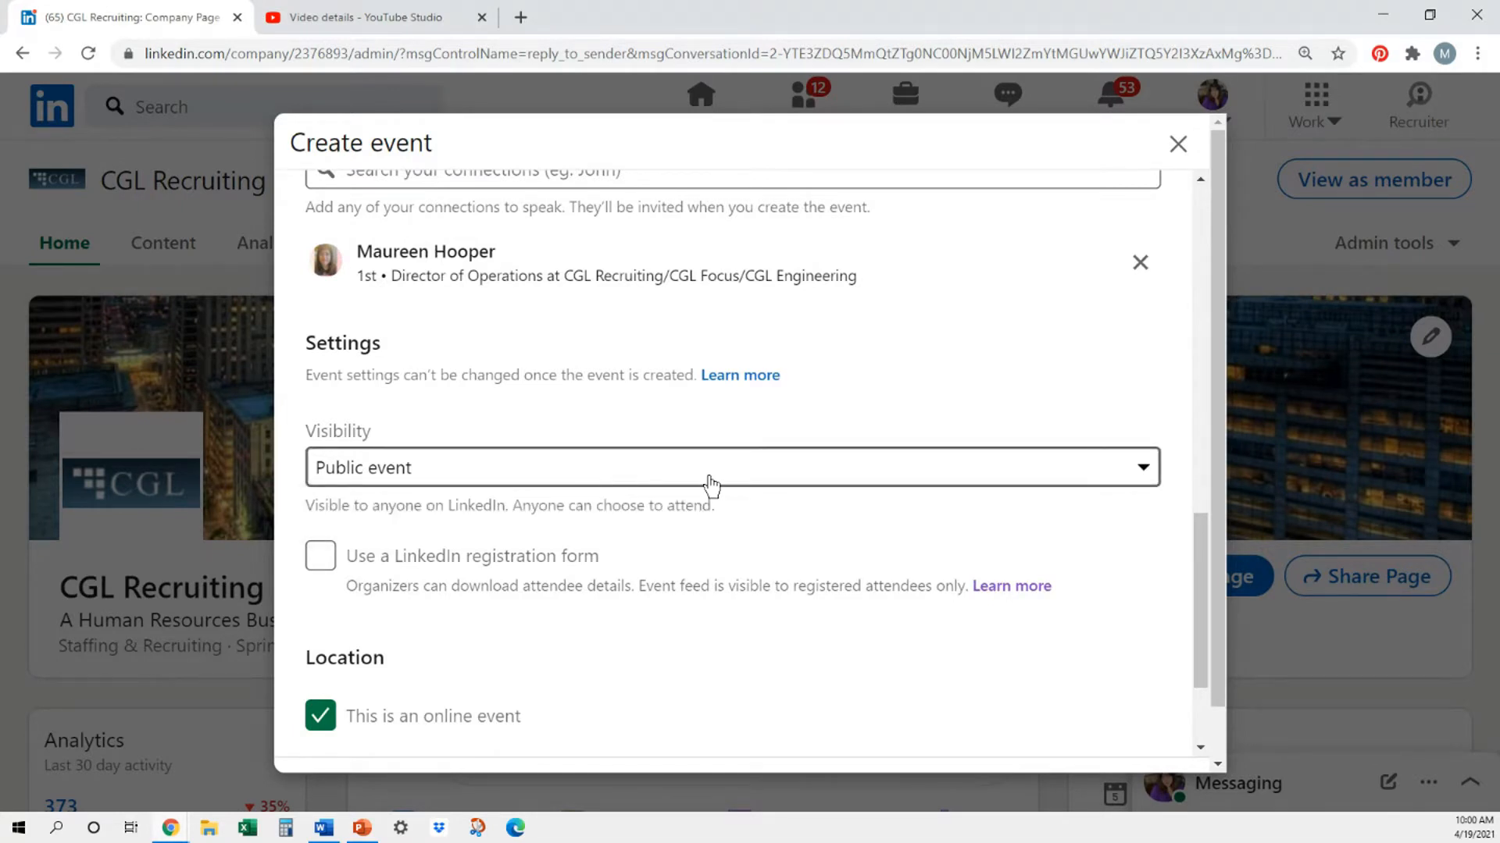
- Unmark the event as online to look at the address and venue fields for an in-person event, and mark it as online again
scroll(711, 486, "down", 1)
scroll(716, 491, "down", 1)
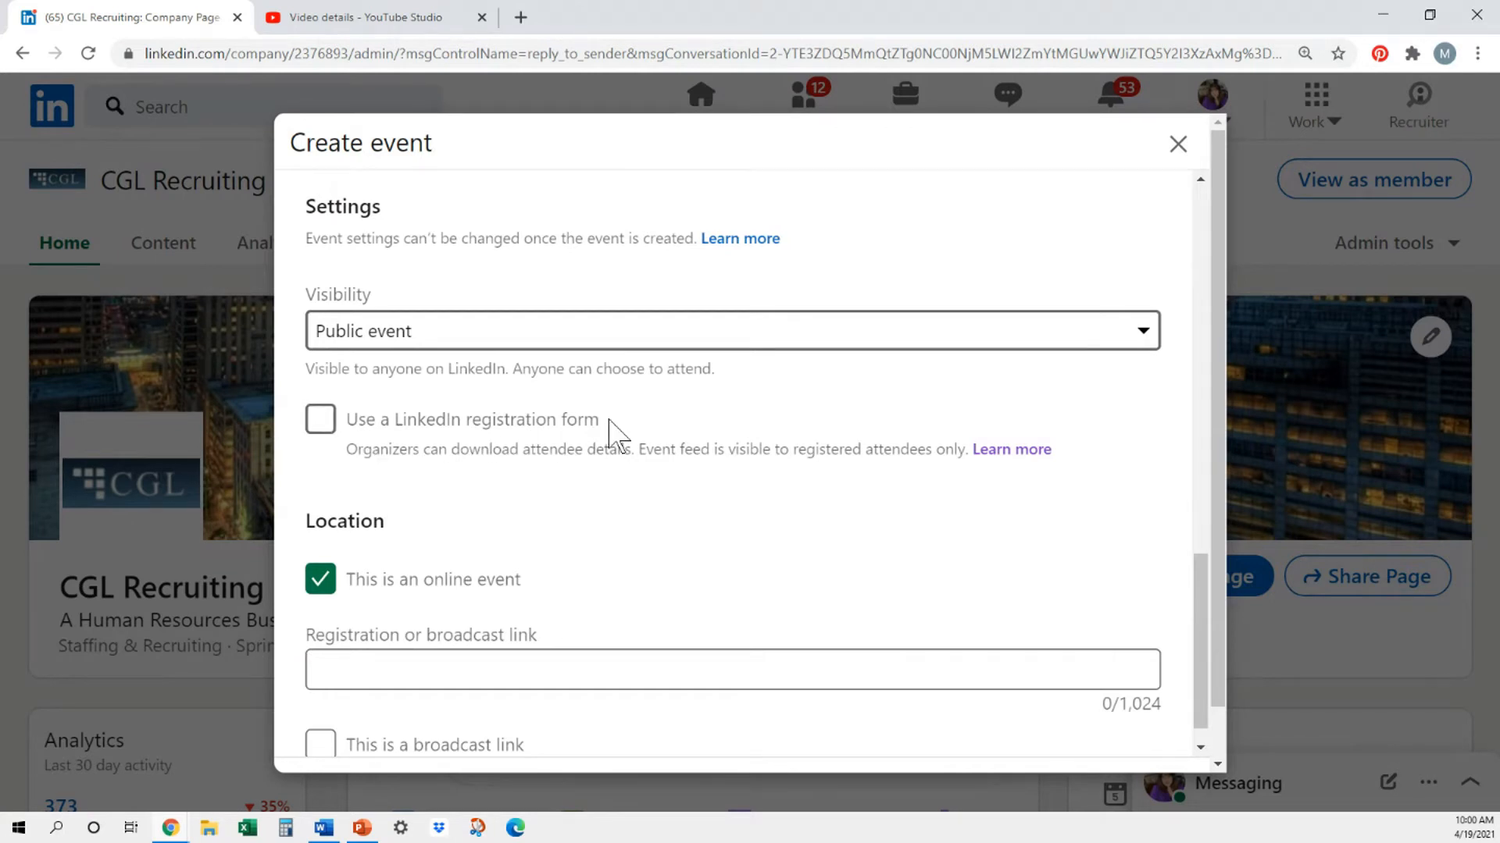
scroll(617, 435, "down", 1)
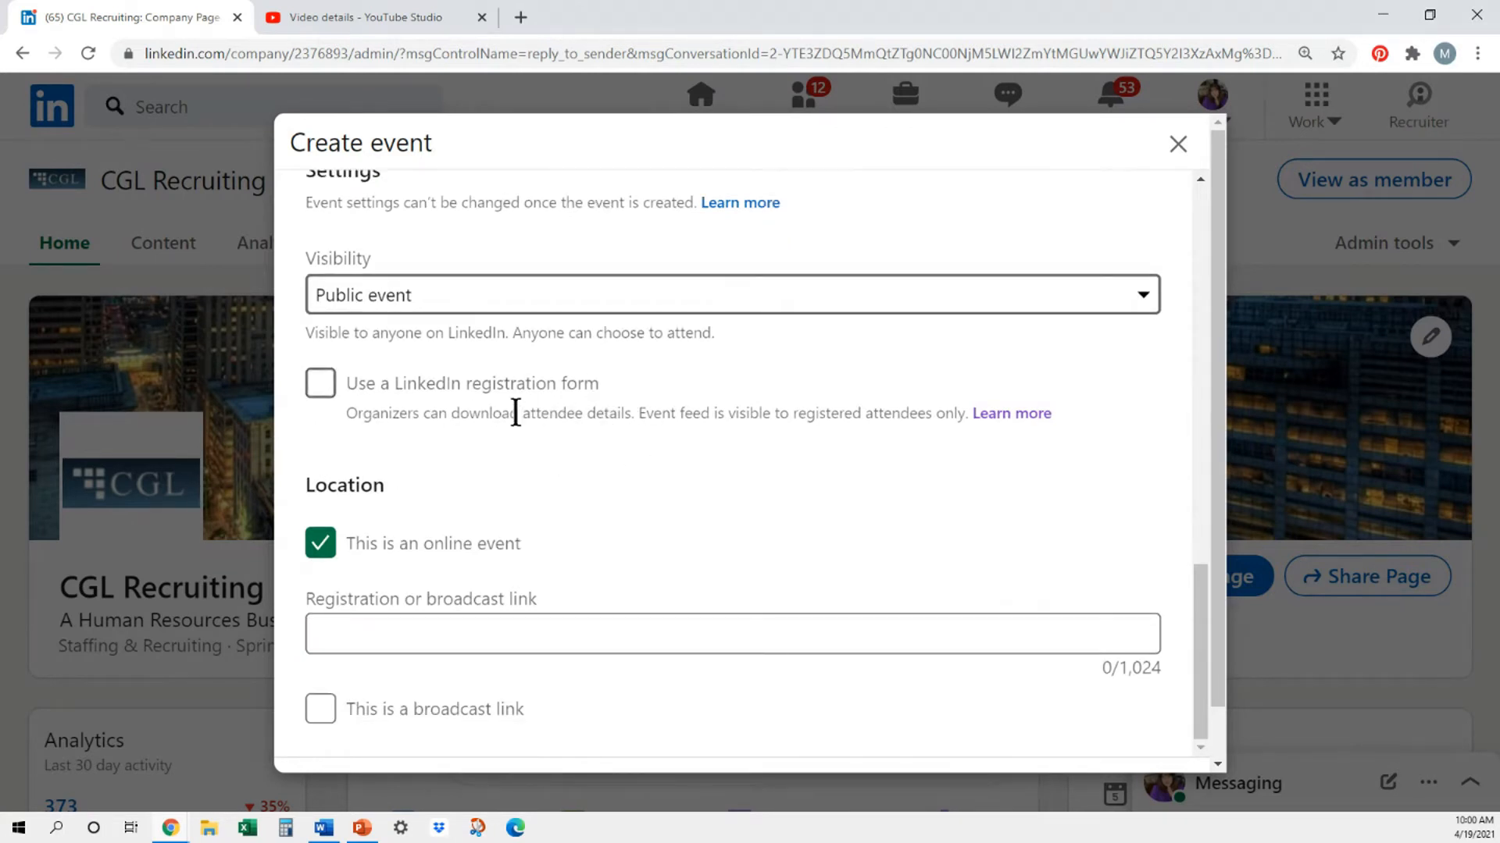
scroll(668, 477, "down", 1)
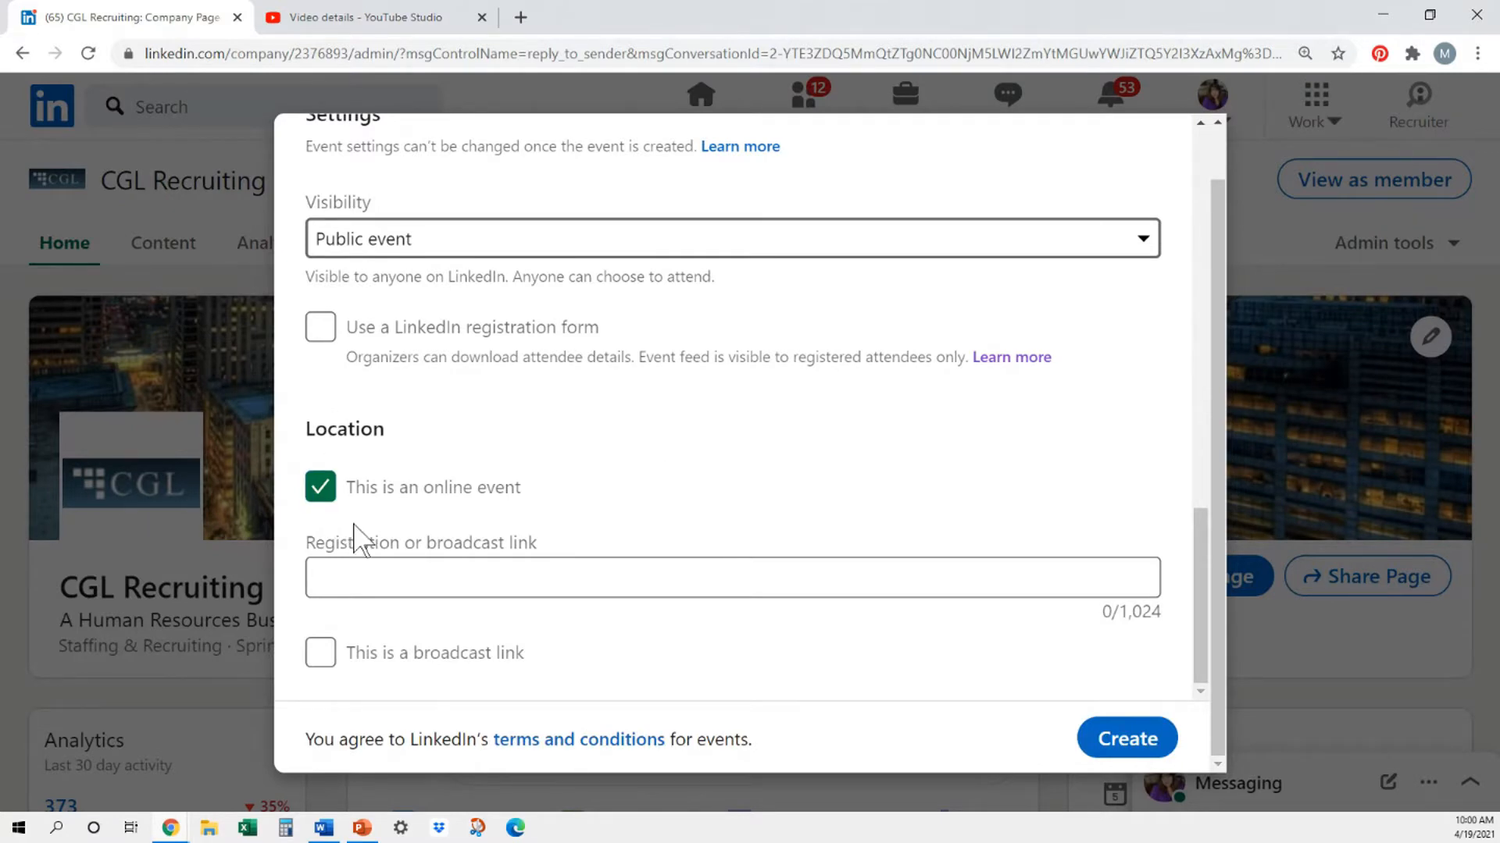
left_click(321, 488)
scroll(621, 456, "down", 2)
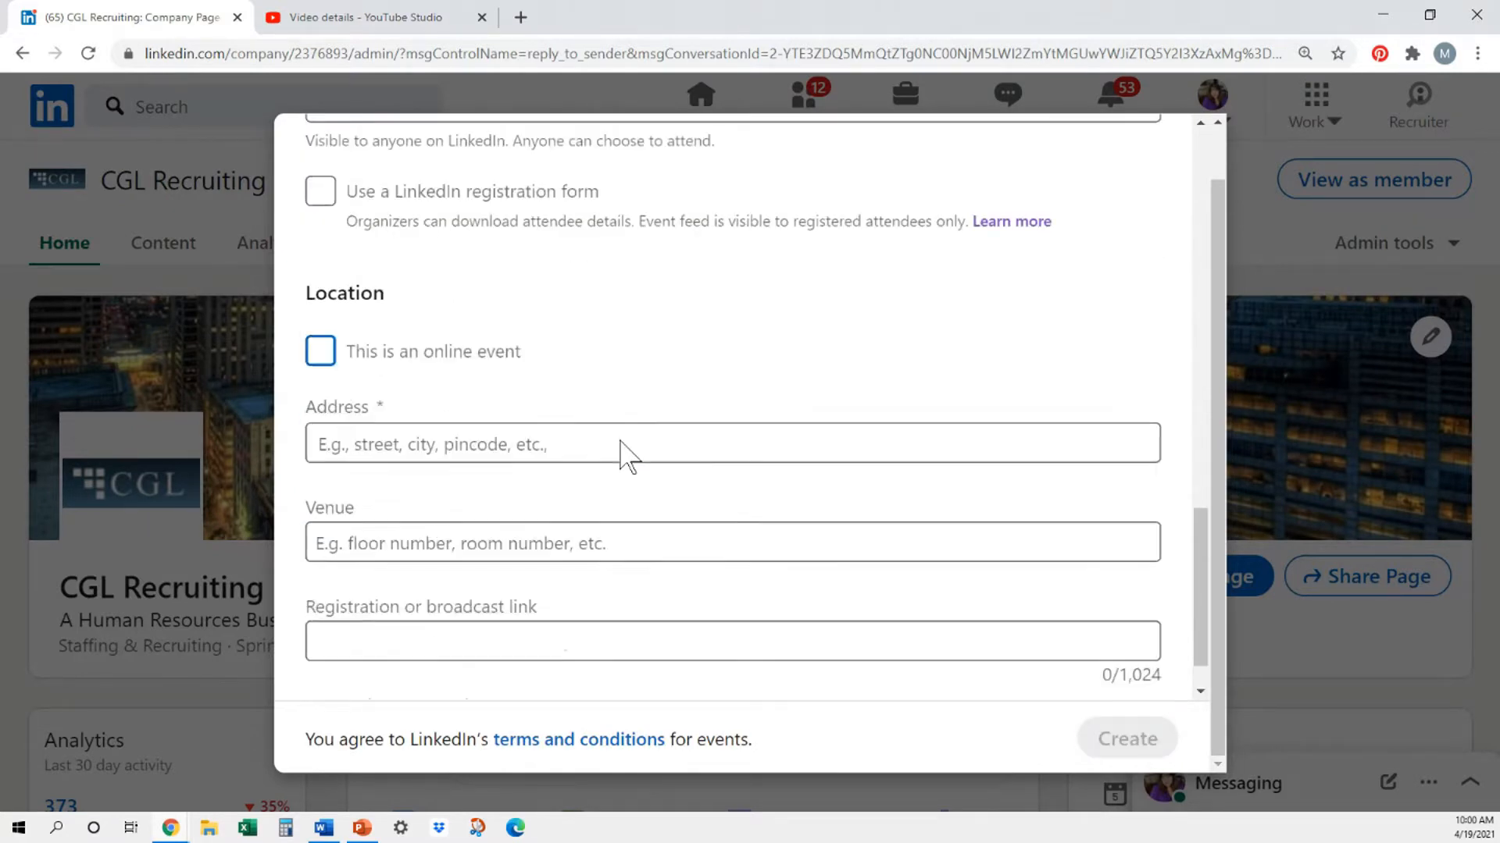
scroll(547, 446, "down", 1)
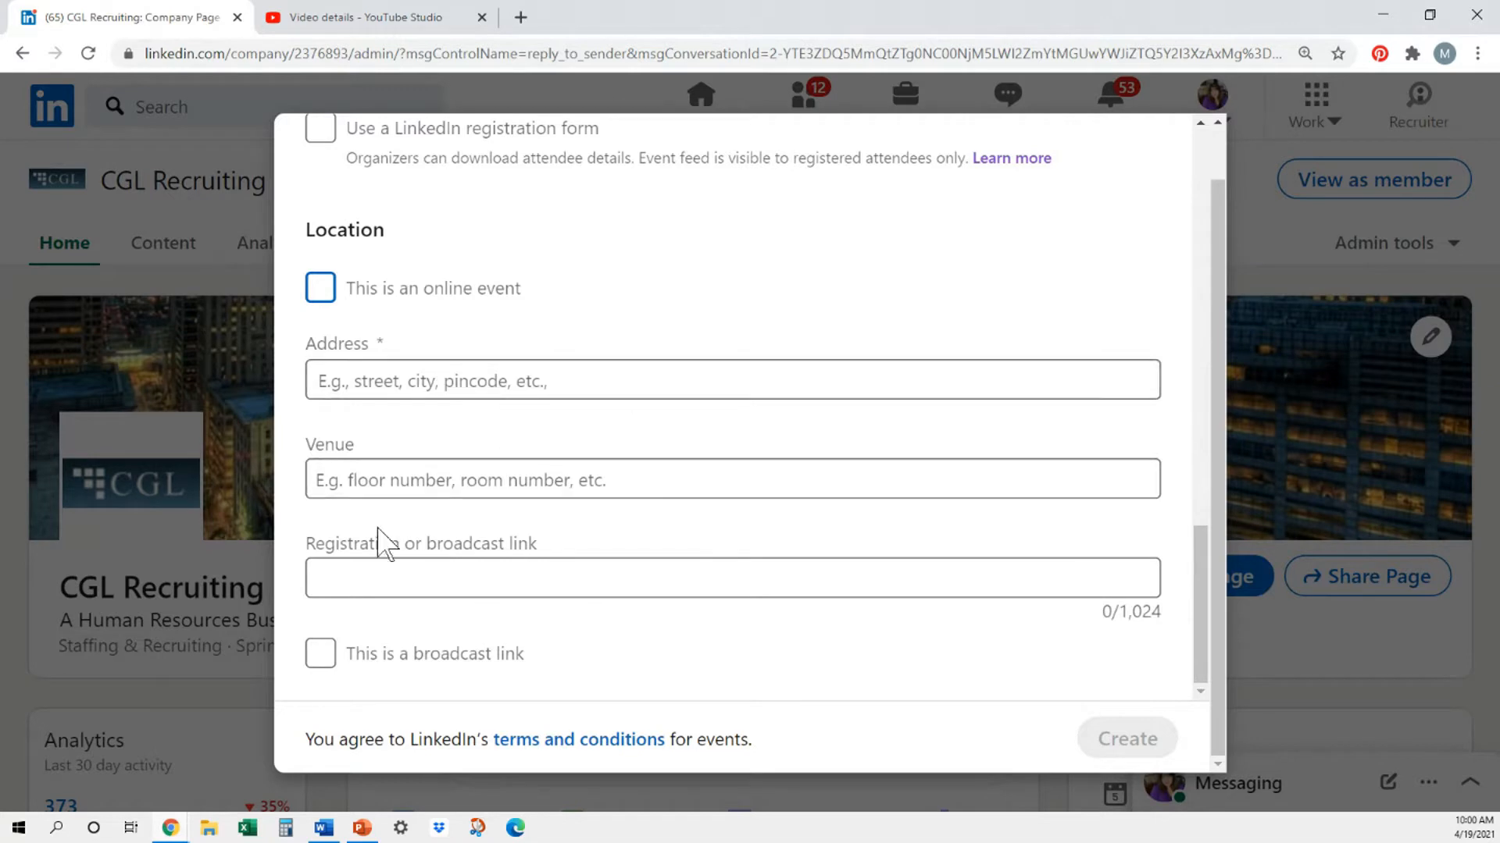
left_click(428, 484)
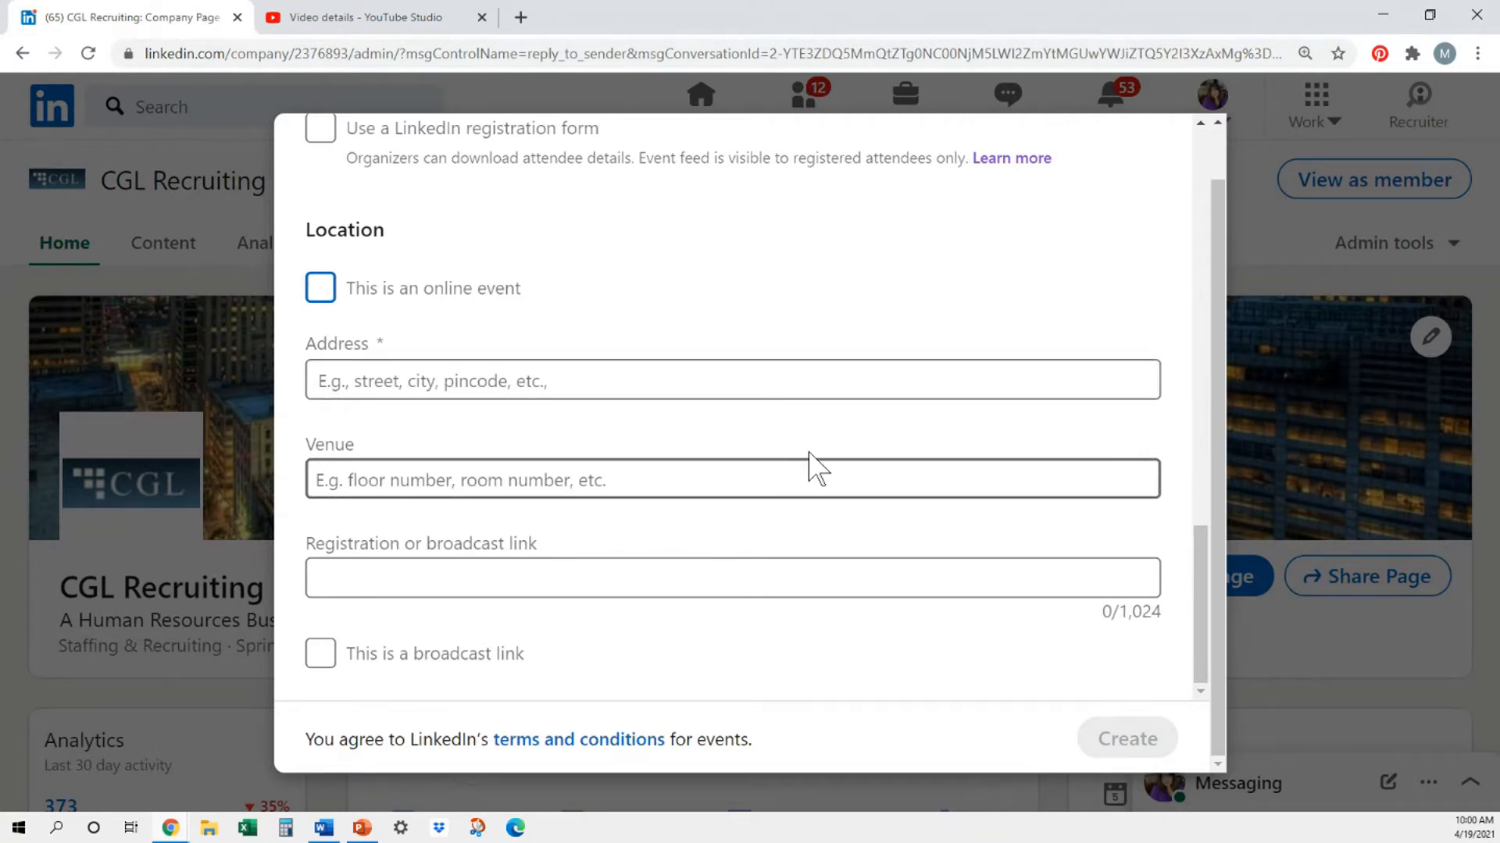
left_click(358, 588)
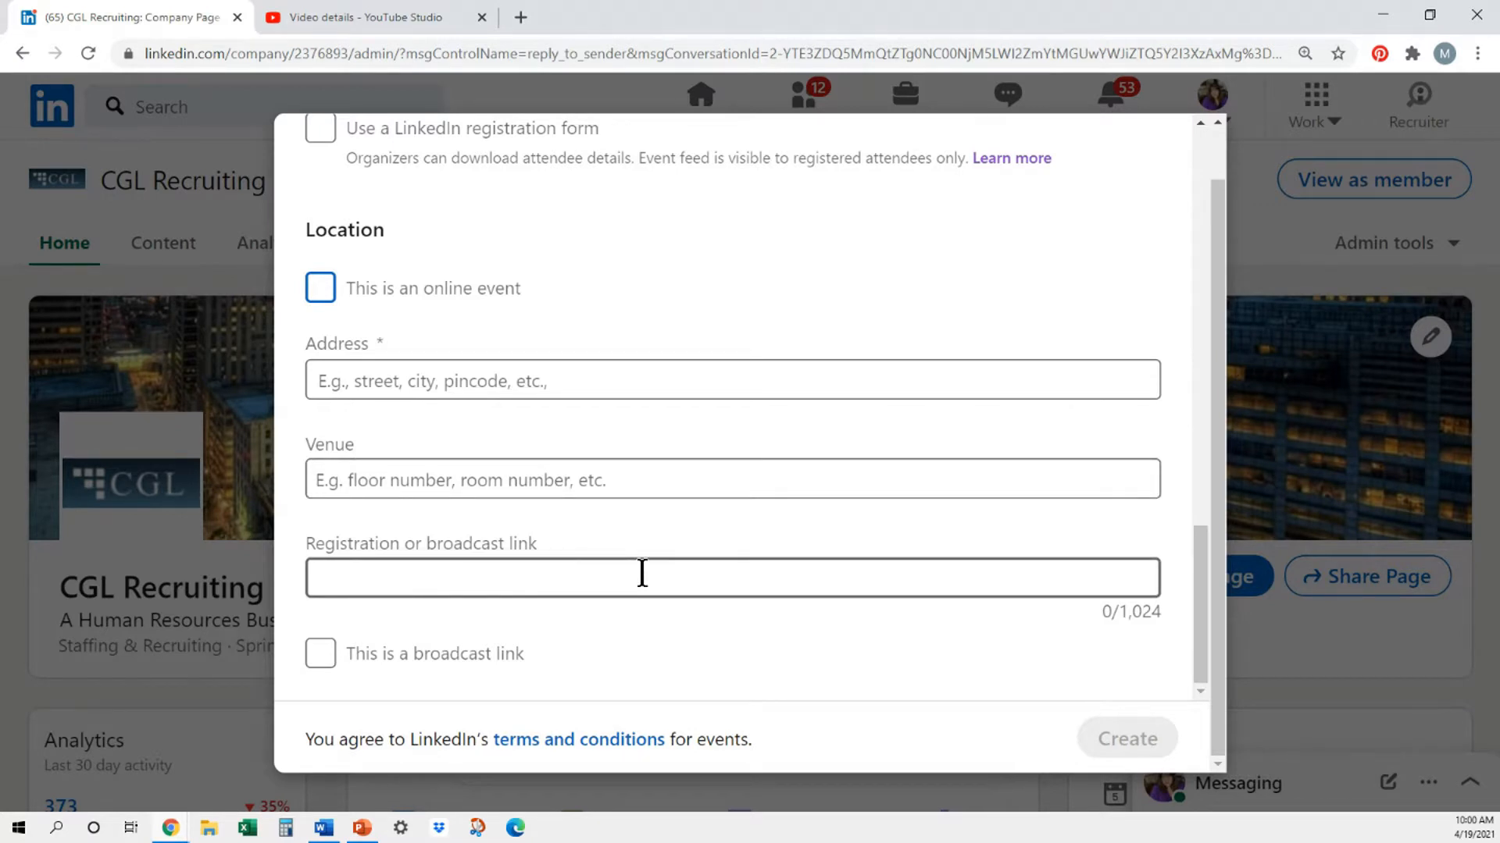
left_click(601, 466)
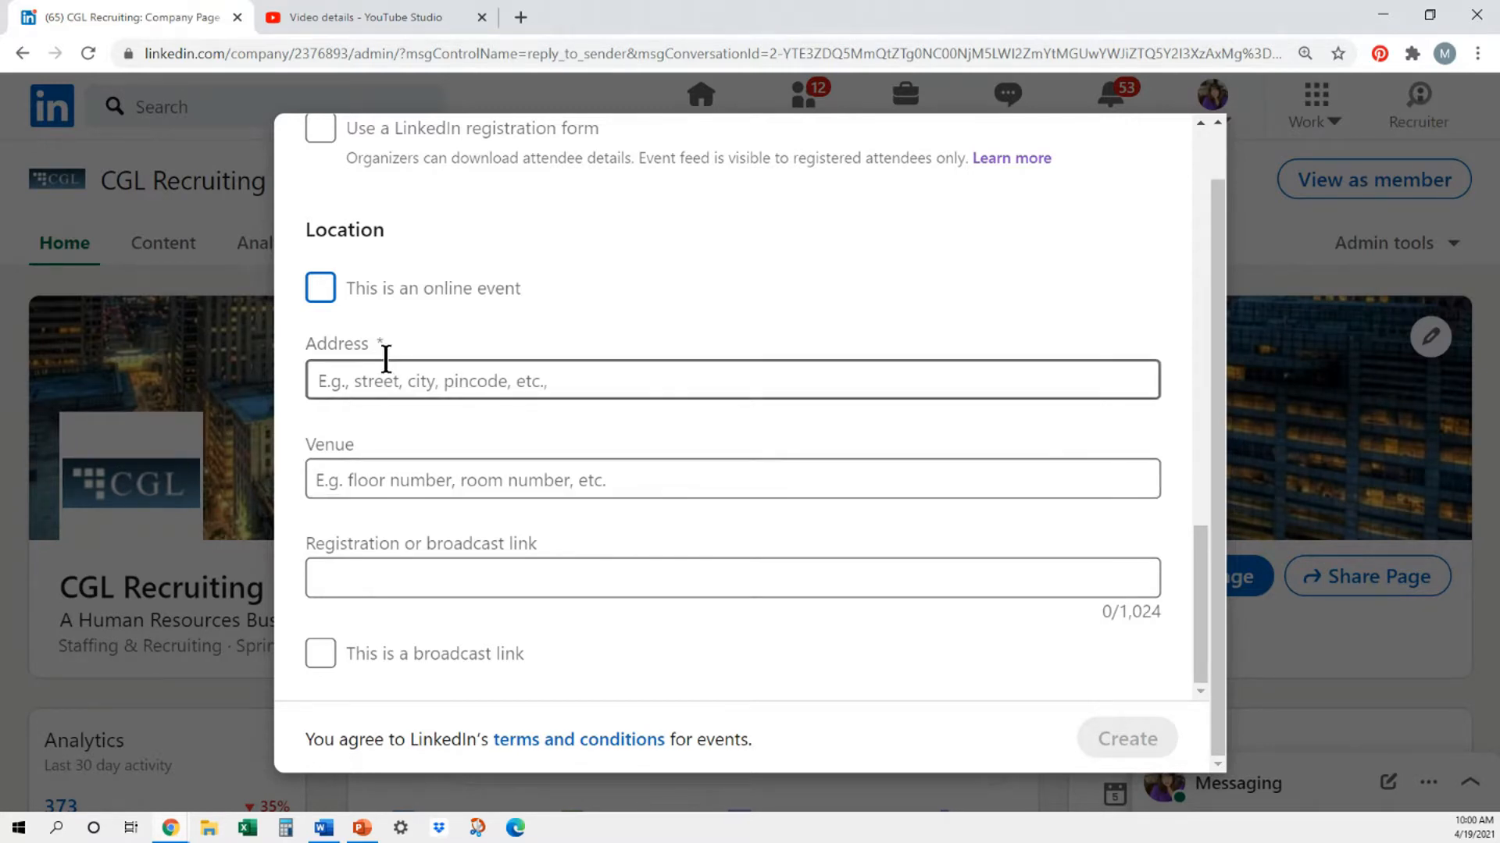
left_click(321, 293)
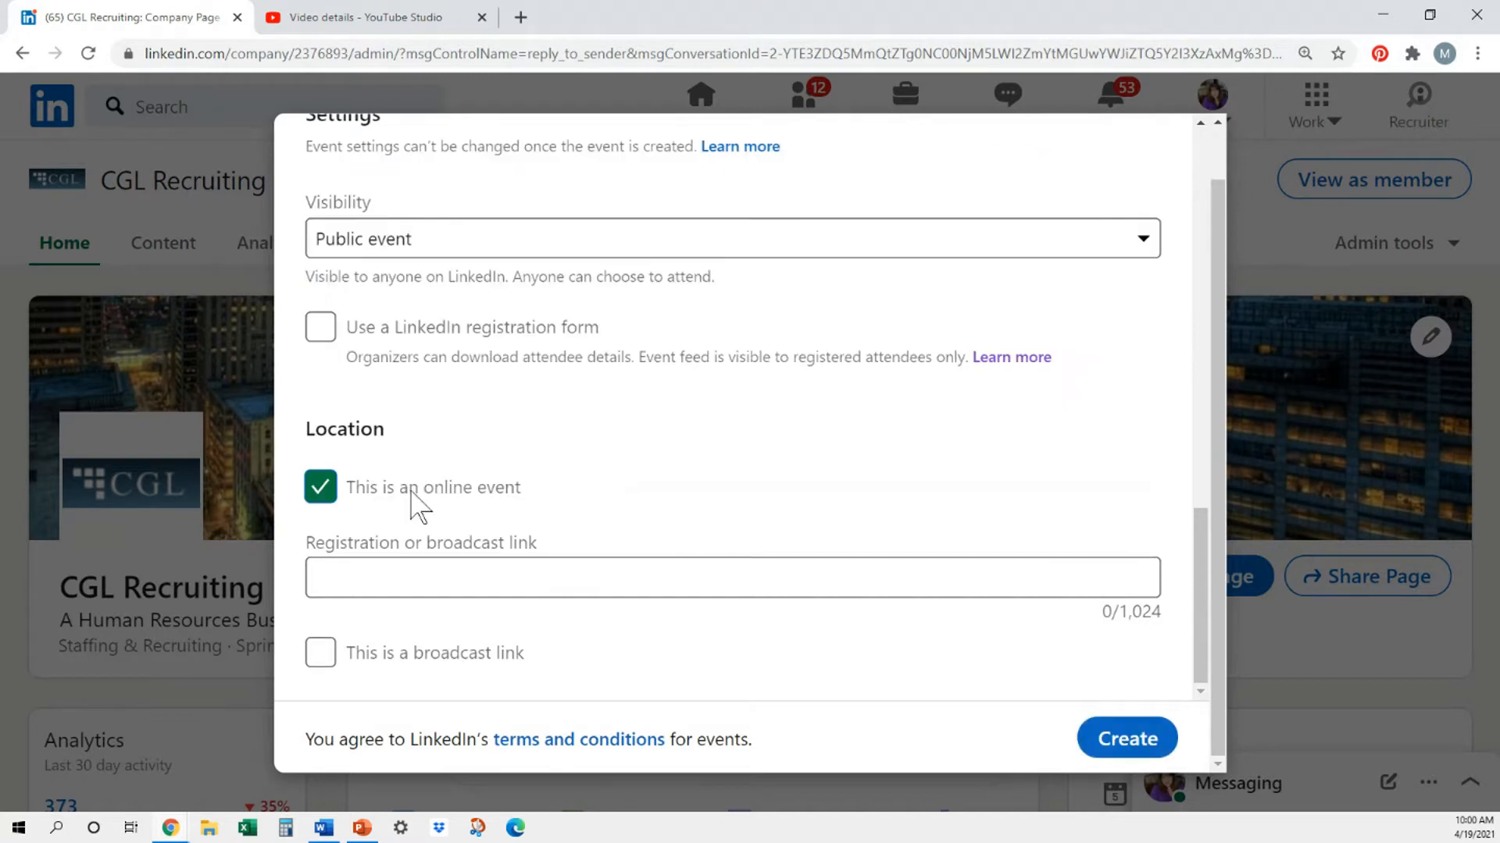
- Copy the video link from YouTube Studio and paste it into the LinkedIn event as the registration or broadcast link
left_click(437, 17)
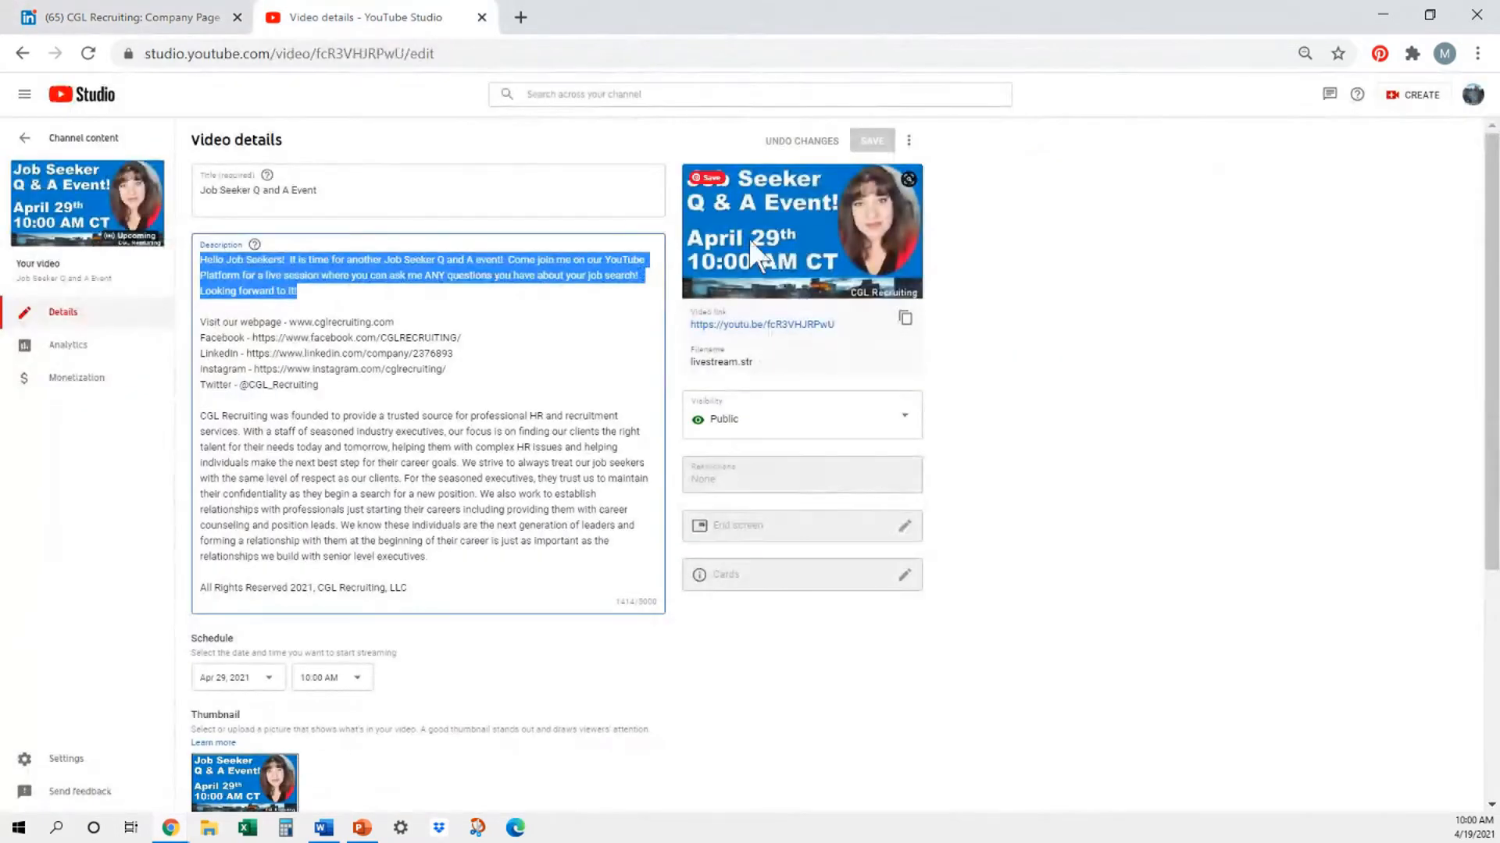
left_click(905, 320)
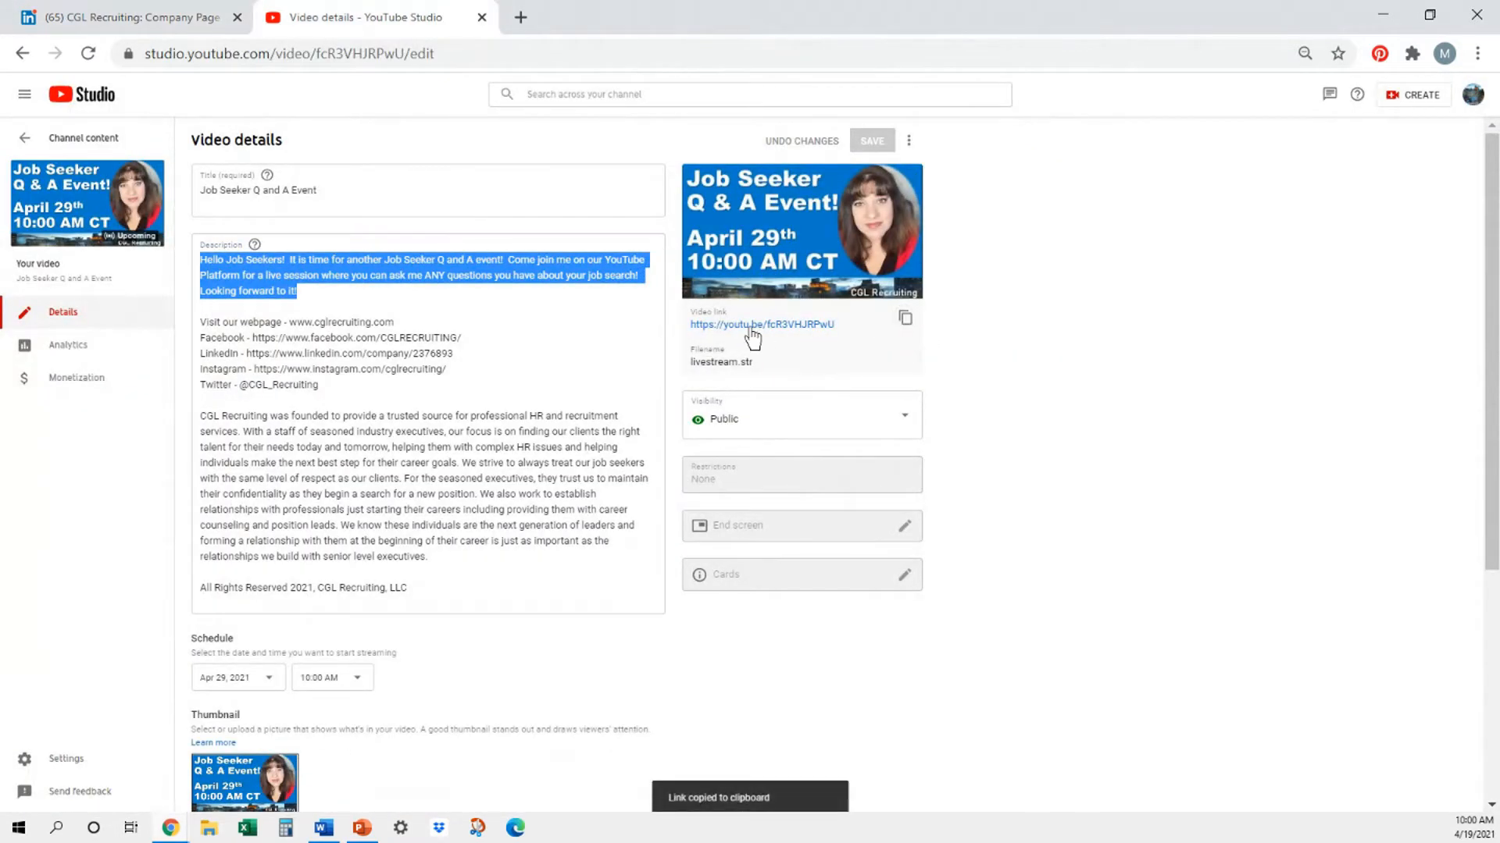
left_click(176, 19)
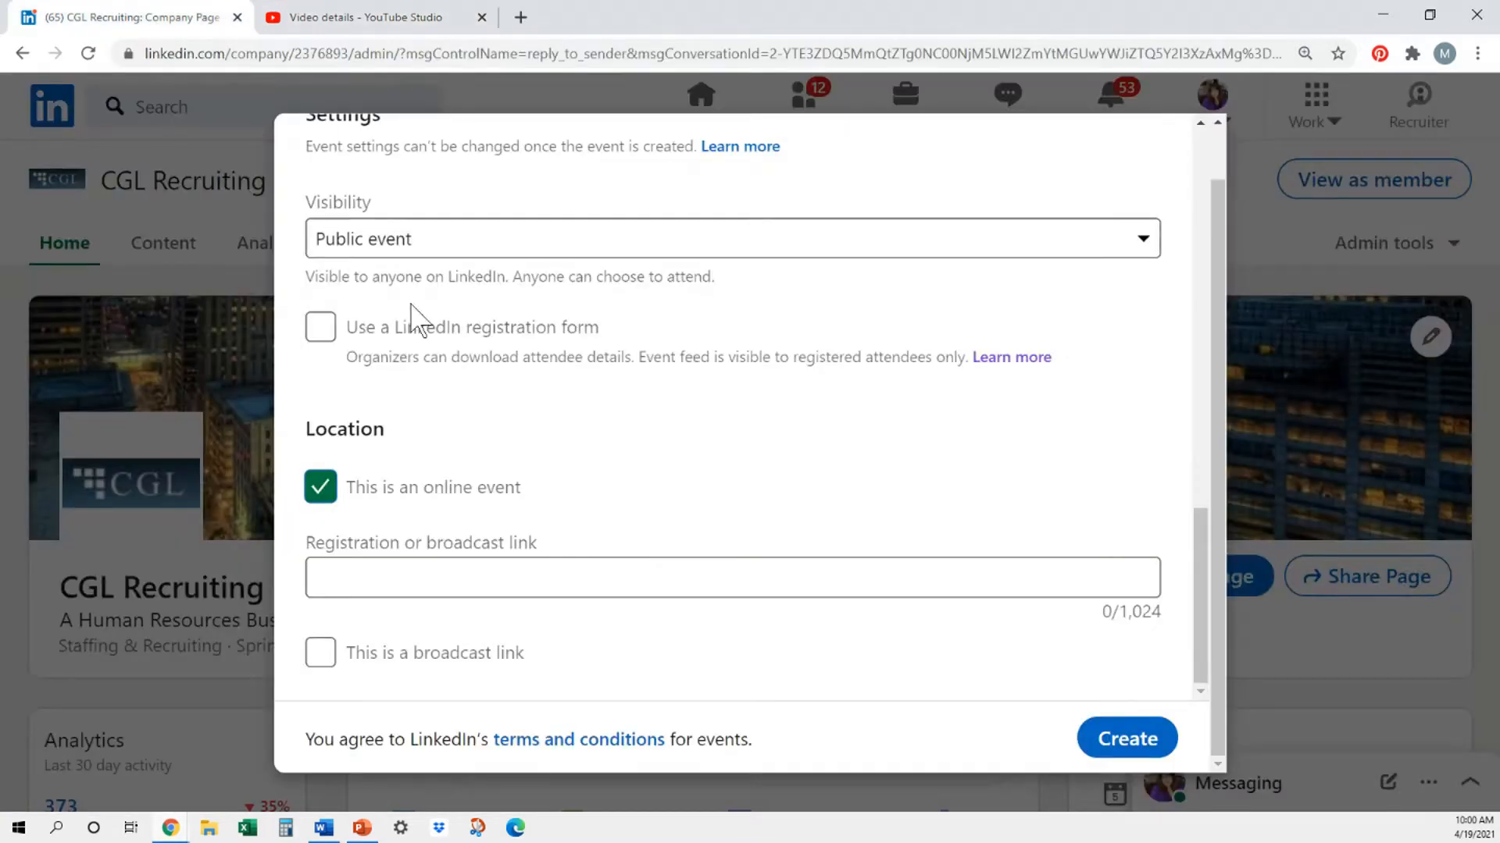
left_click(418, 562)
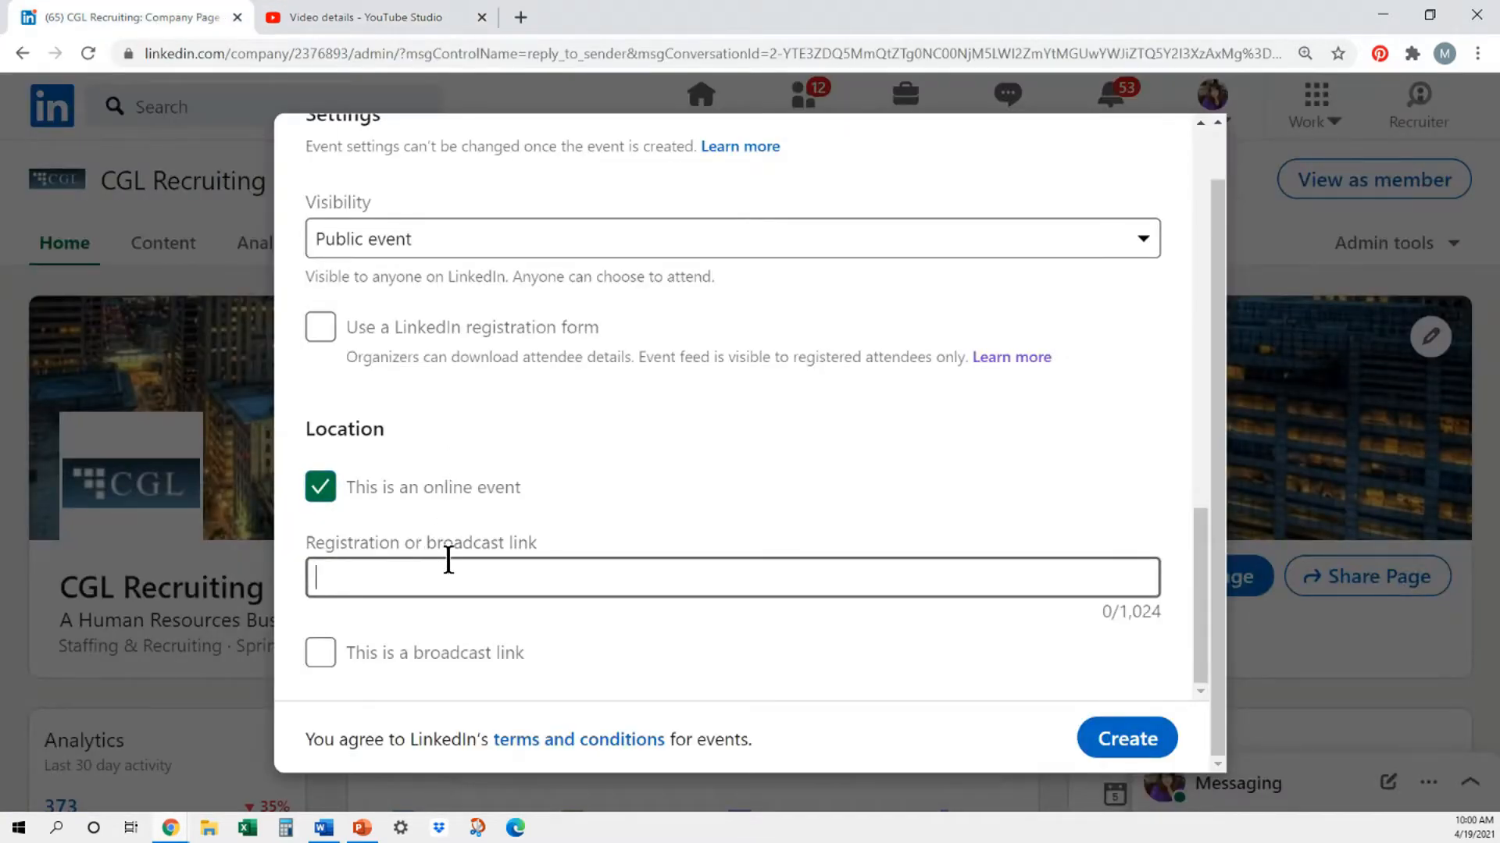
key("ctrl+v")
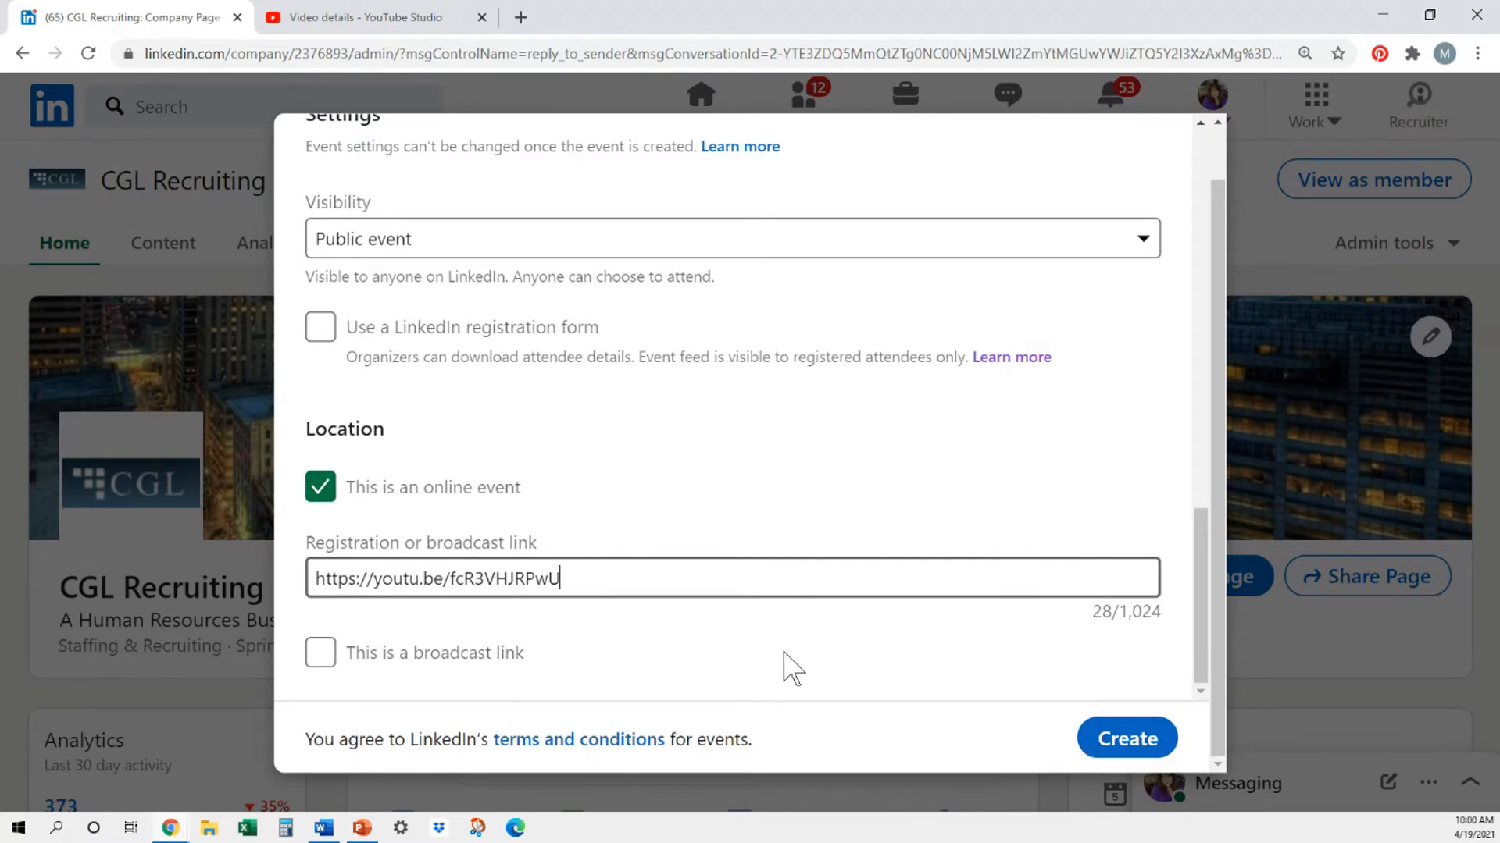
- Mark the link as a broadcast link, create the event and dismiss the notification
left_click(320, 652)
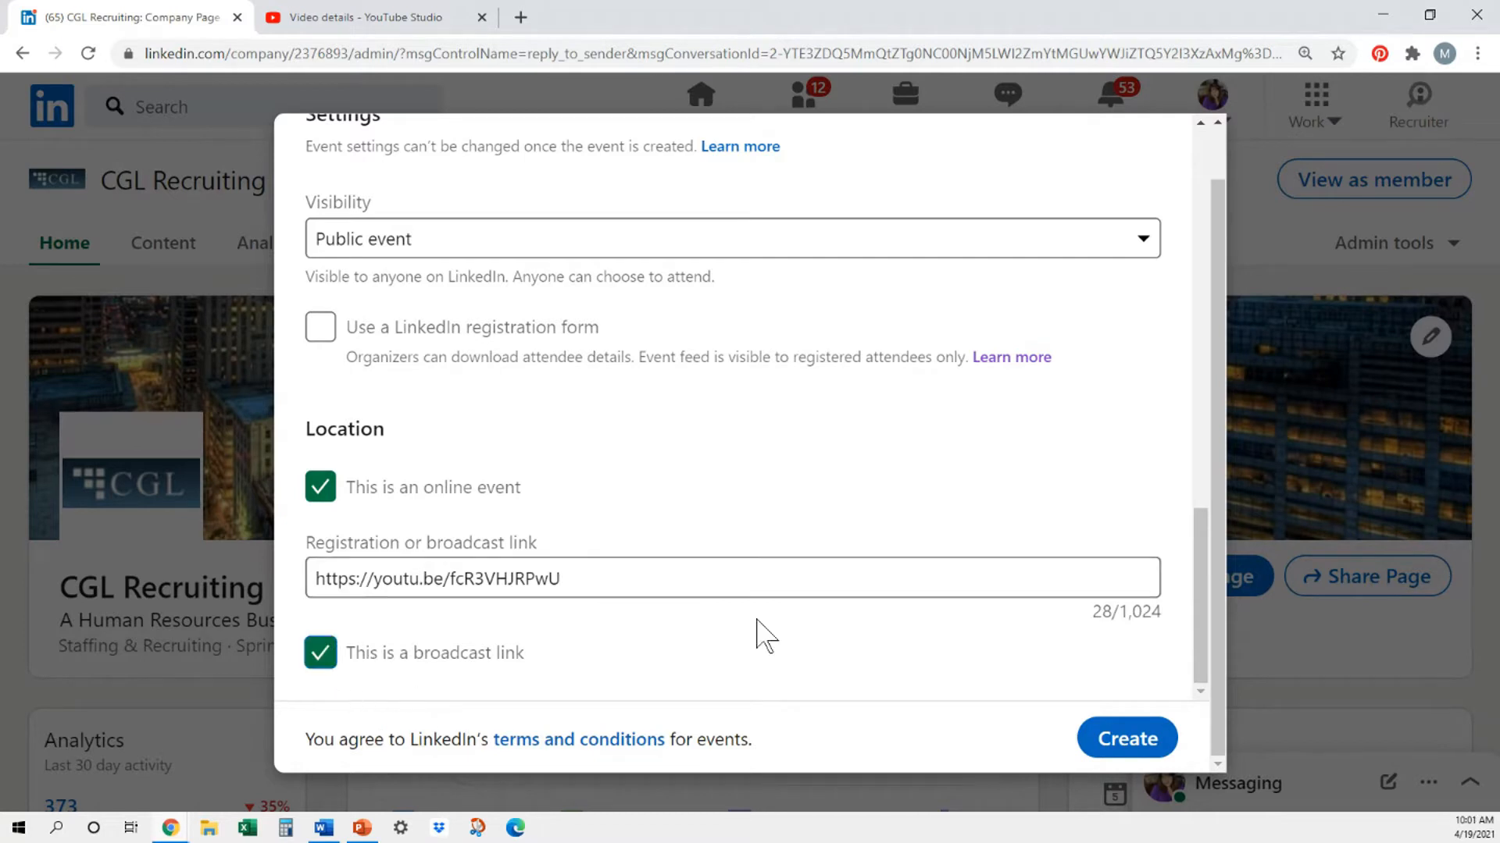
left_click(1140, 748)
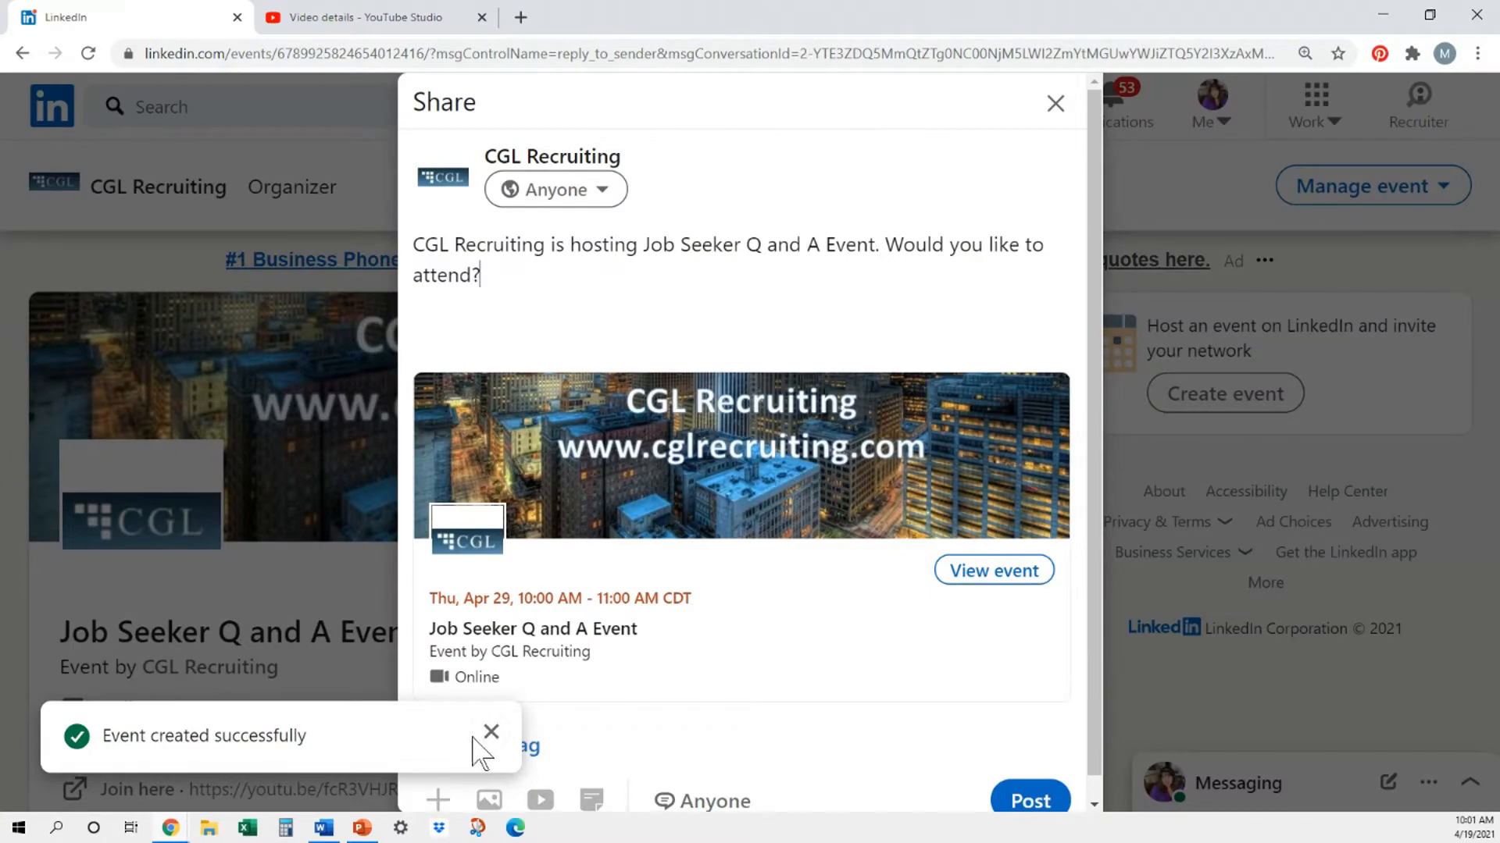
left_click(487, 733)
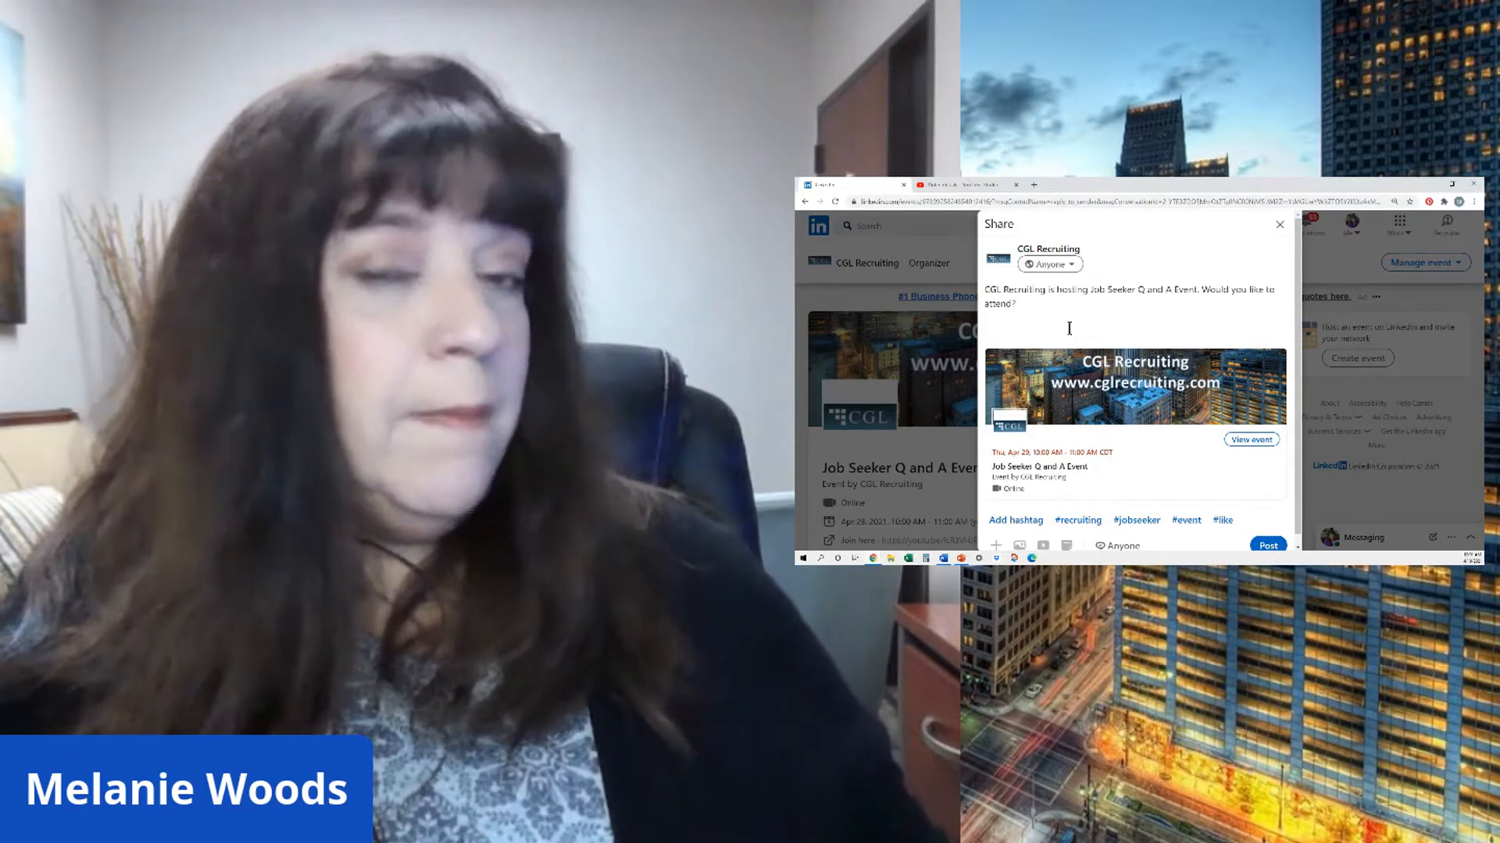
- Add the hashtags #jobseeker, #jobs and #hiringandpromotion to the post sharing the event
scroll(1078, 516, "down", 1)
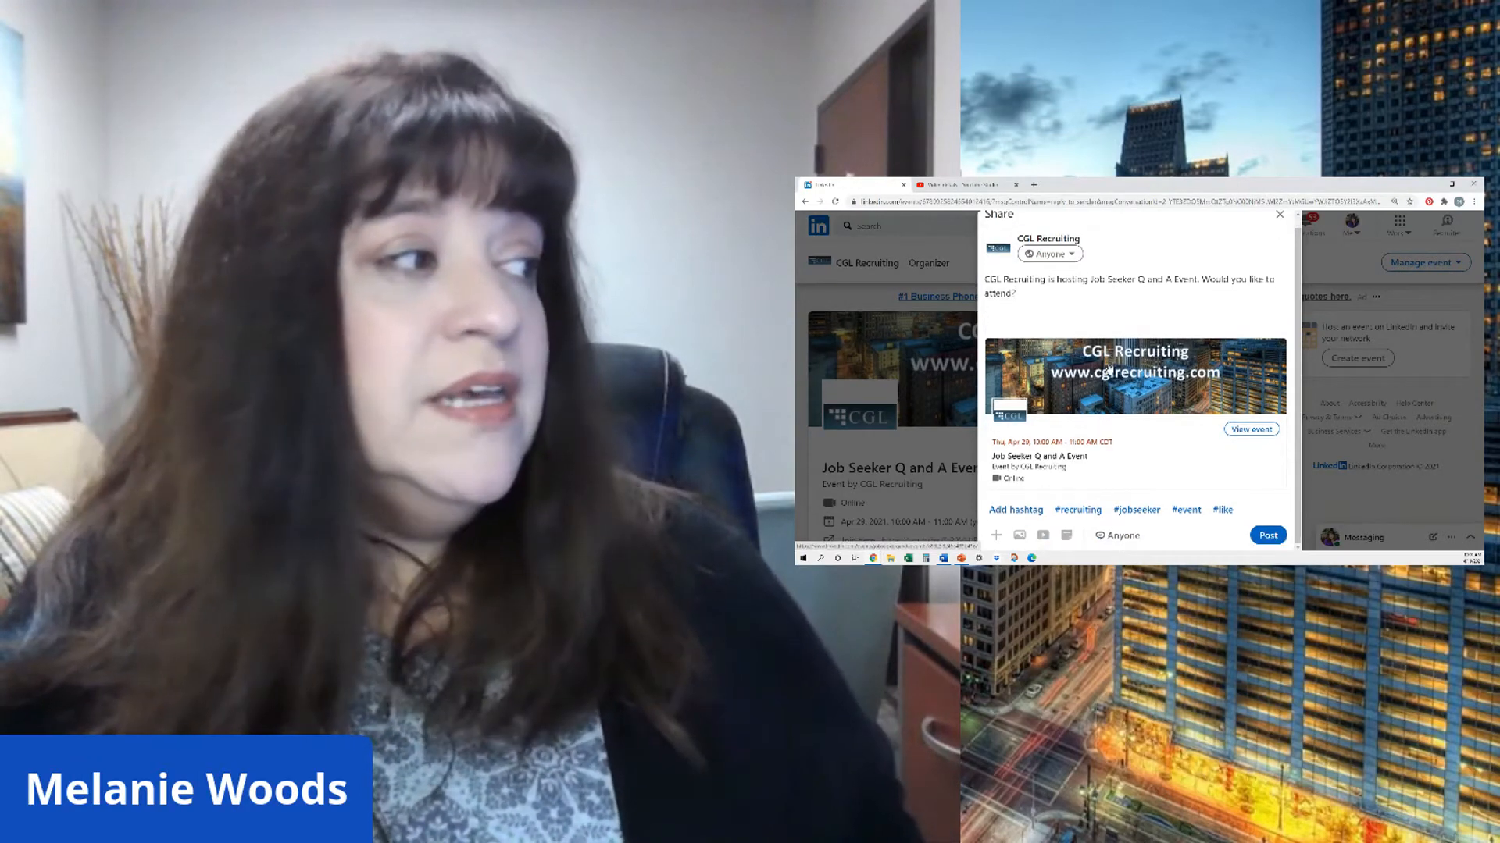
left_click(1136, 509)
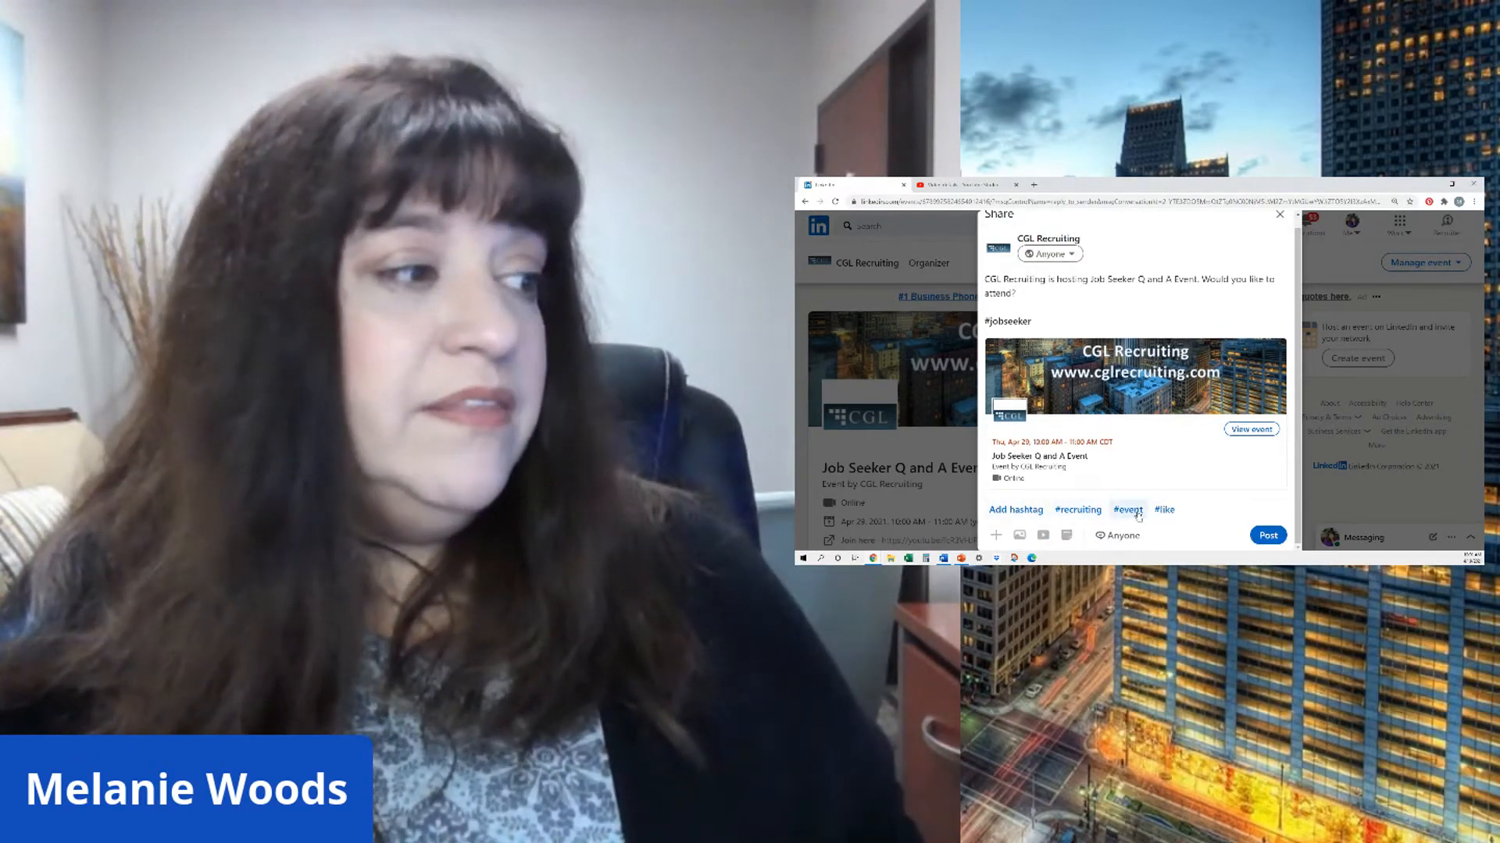
type("#jobs")
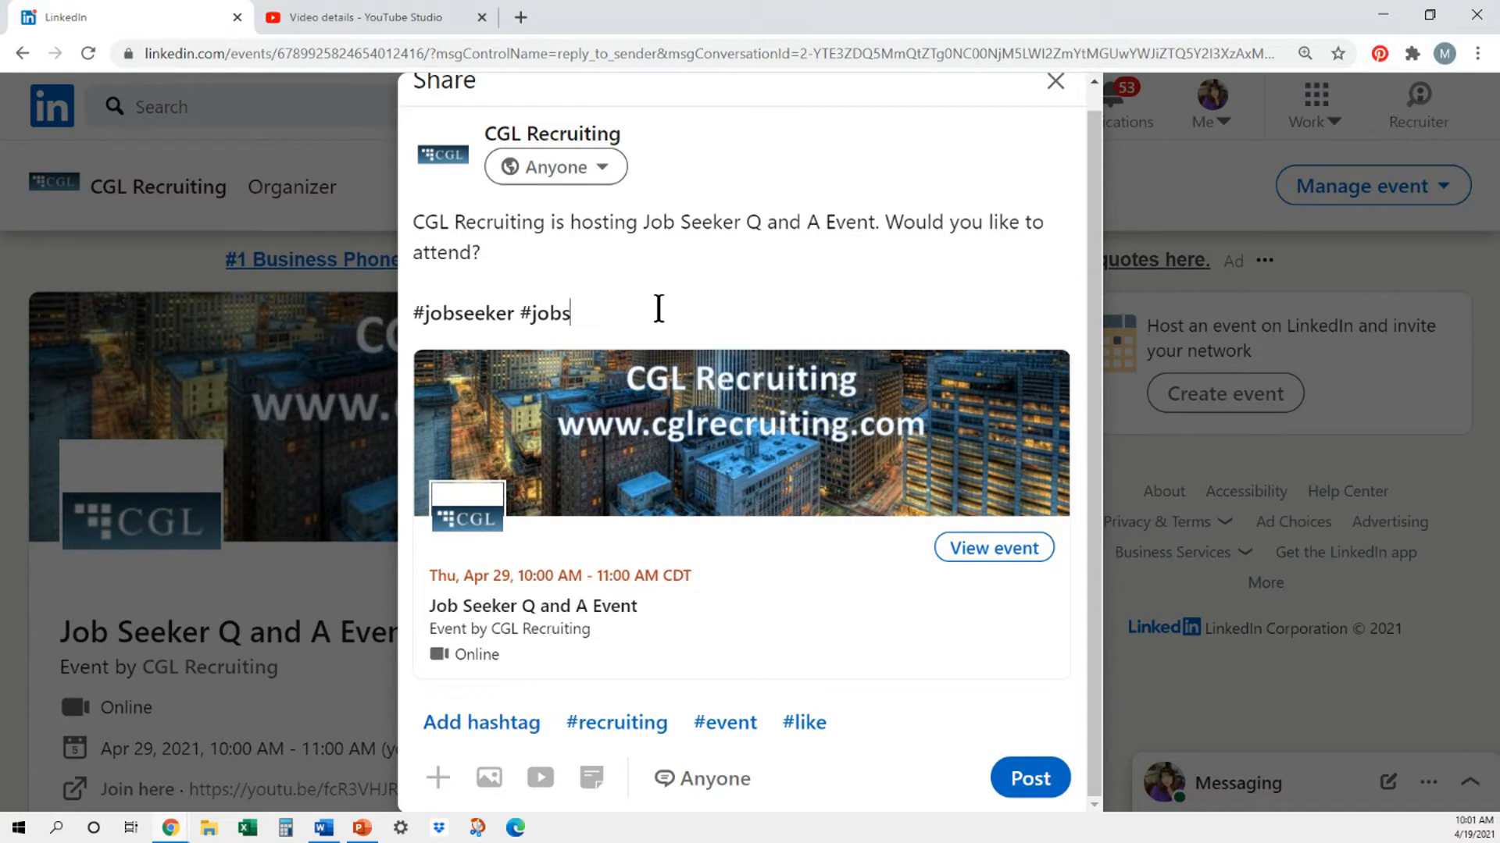
type("hiring")
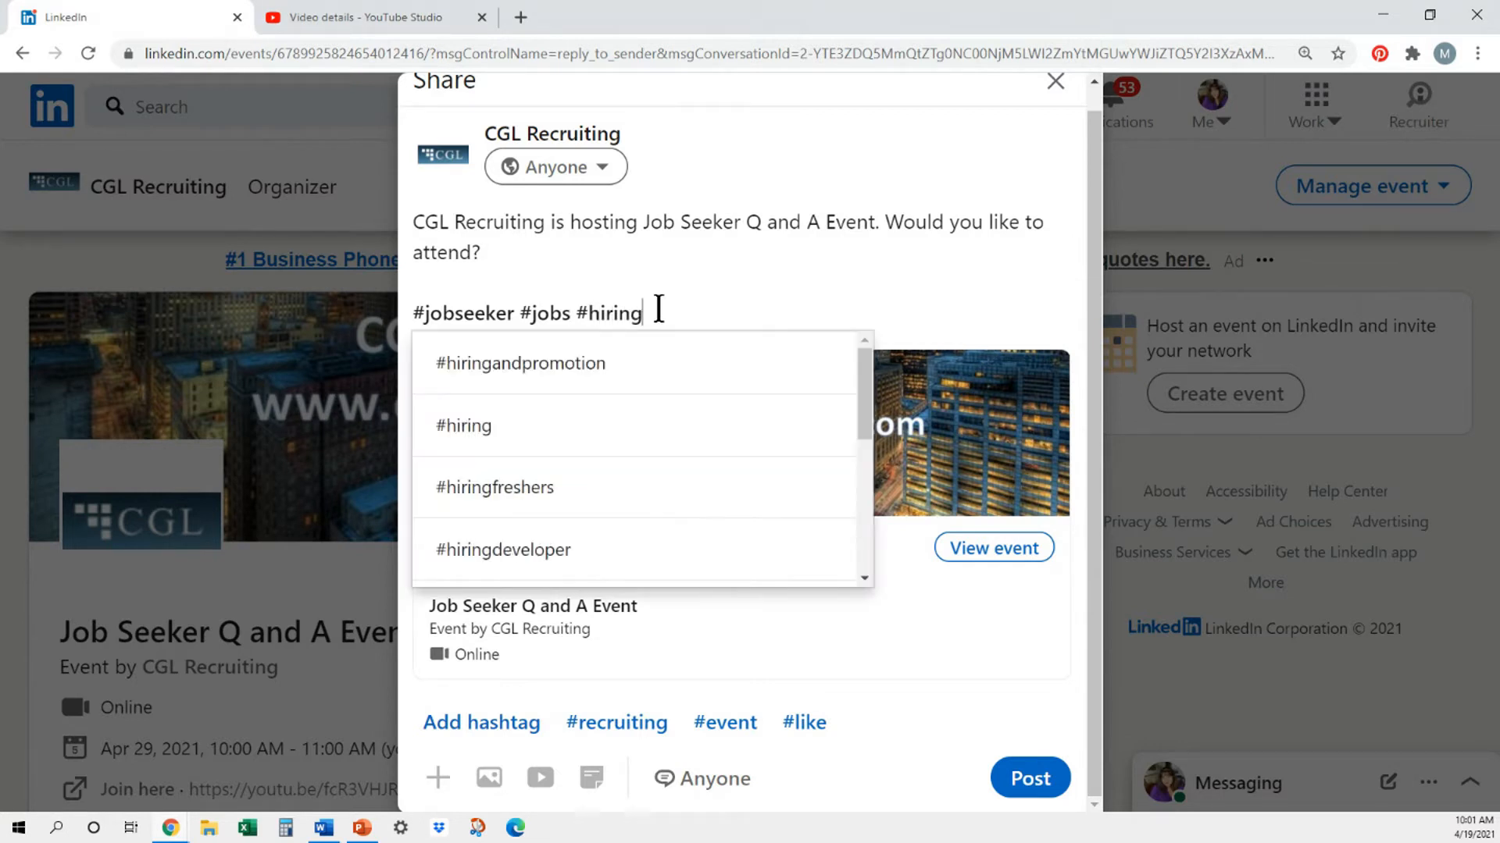
left_click(606, 365)
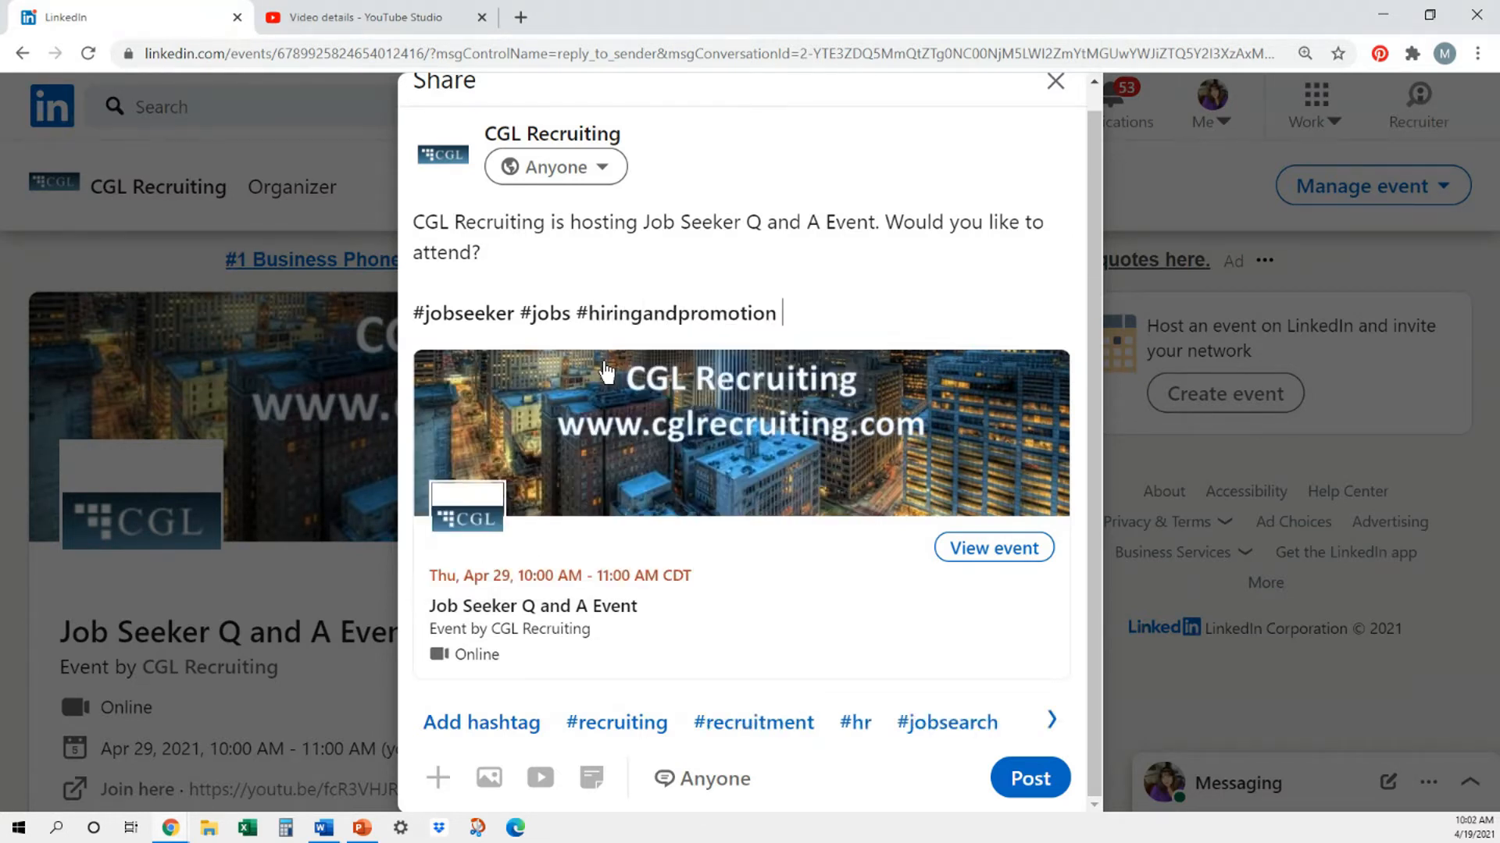
- Add the suggested hashtags #recruiting, #hiring, #jobsearch, #careers and #job to the post
left_click(627, 728)
left_click(728, 734)
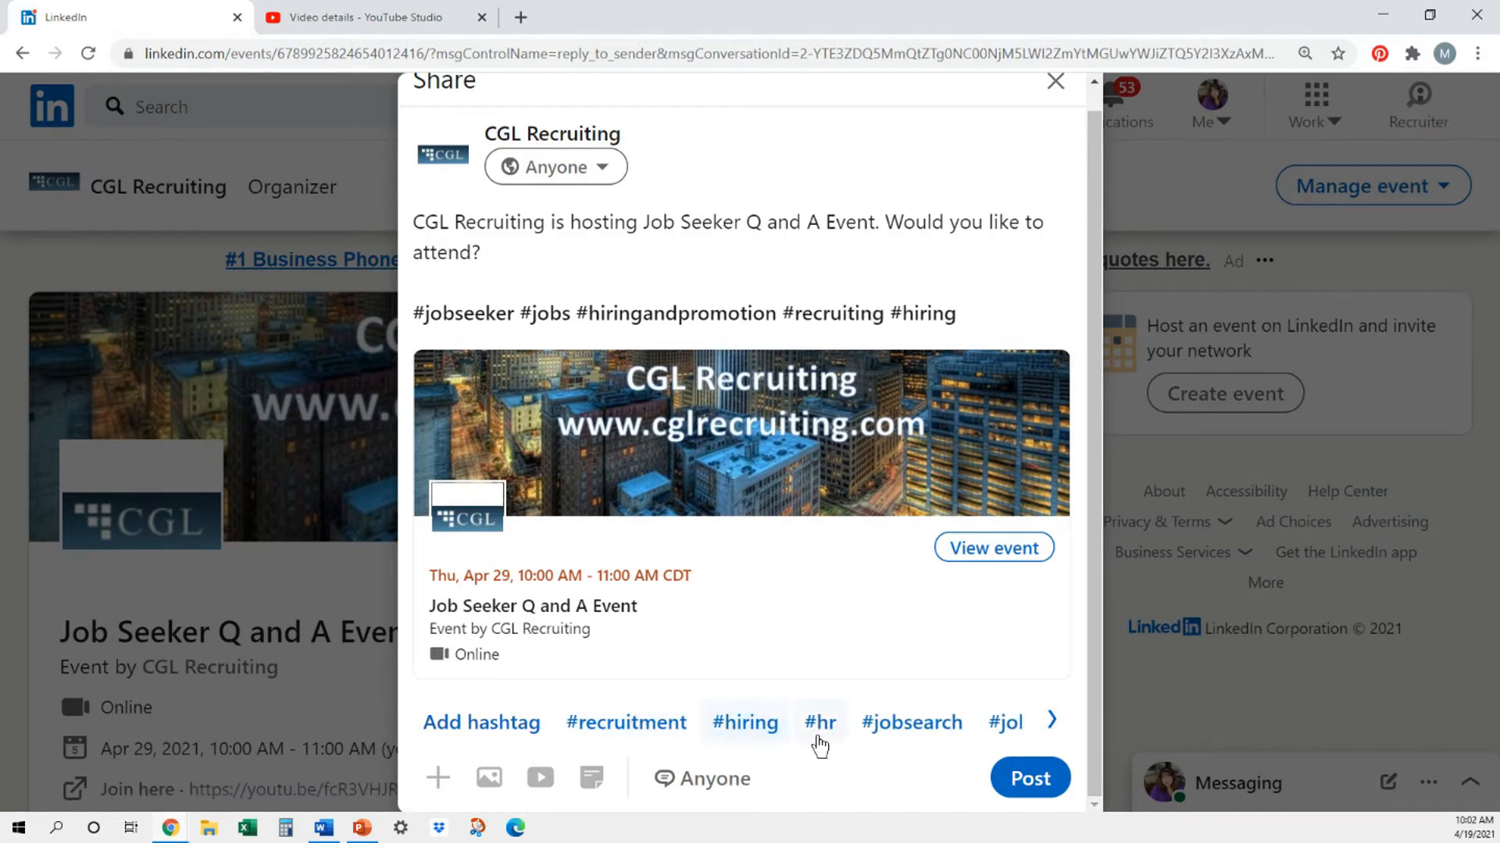
left_click(817, 726)
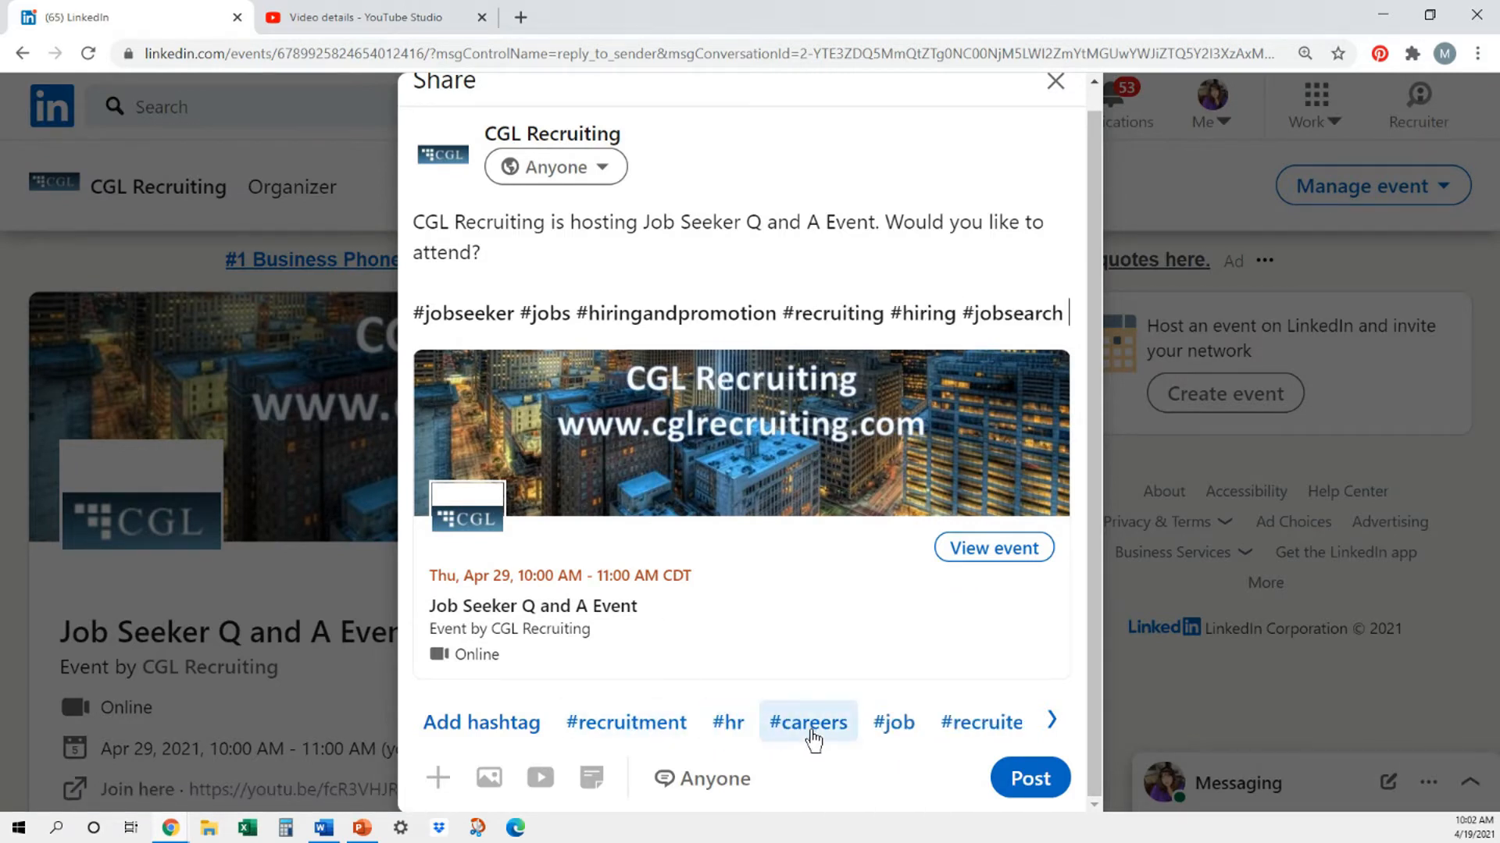
left_click(812, 726)
left_click(791, 754)
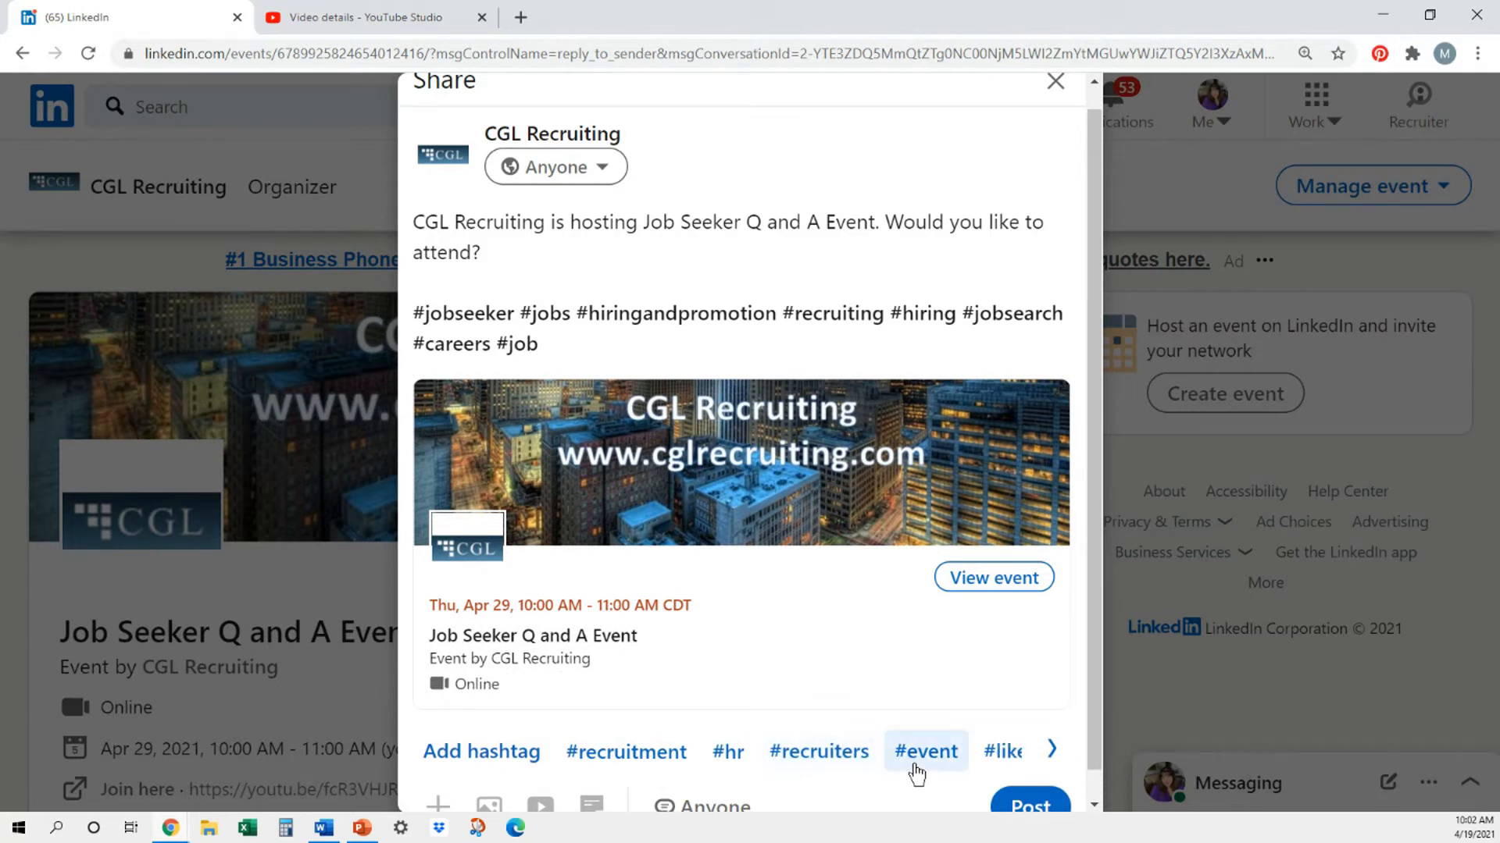
- Publish the post sharing the event, dismiss the notification and view the details on the event page
scroll(762, 315, "down", 1)
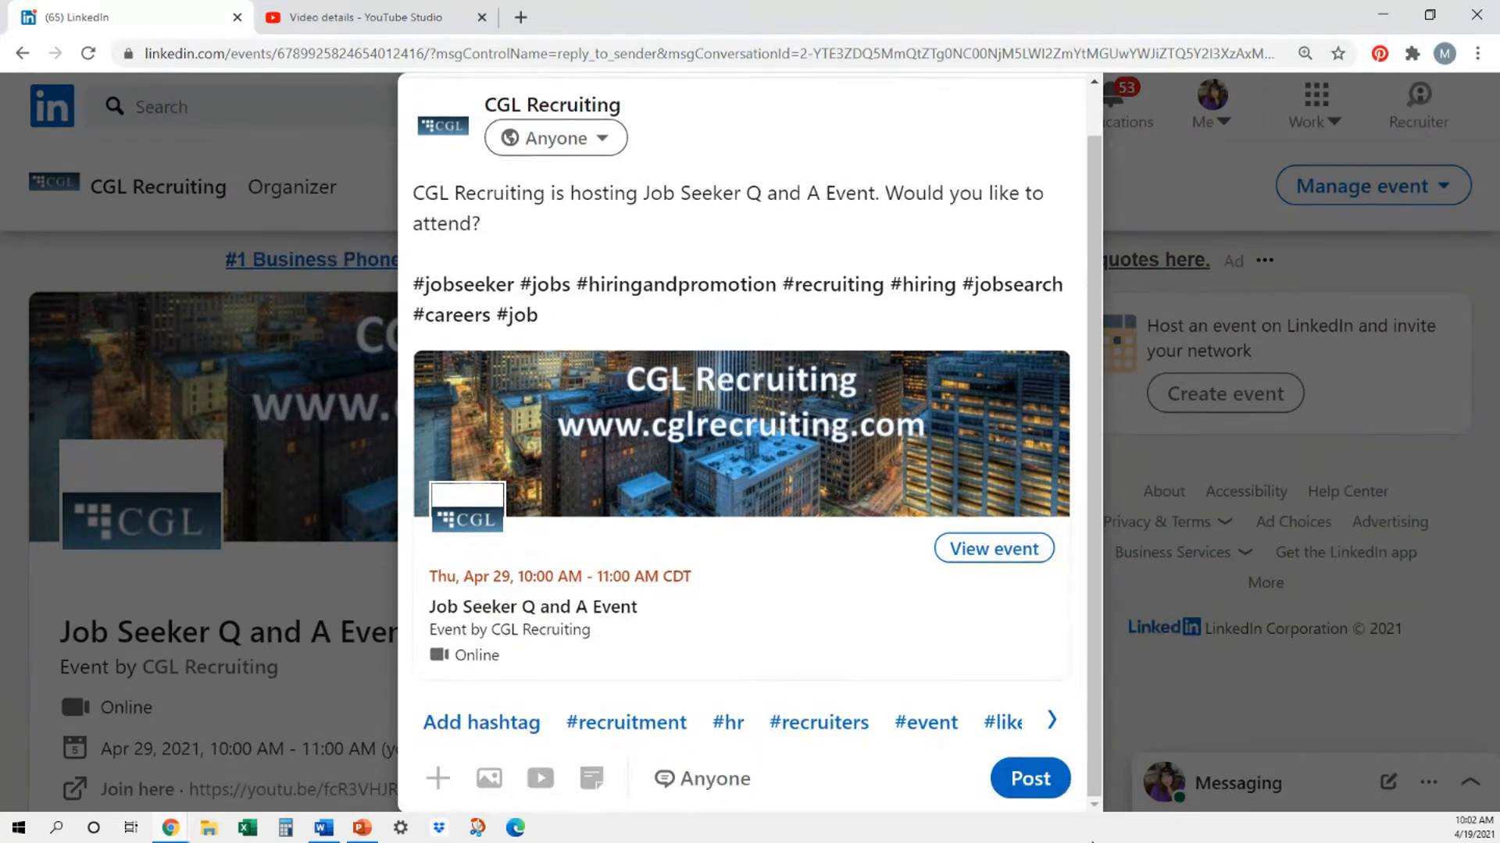
left_click(1031, 779)
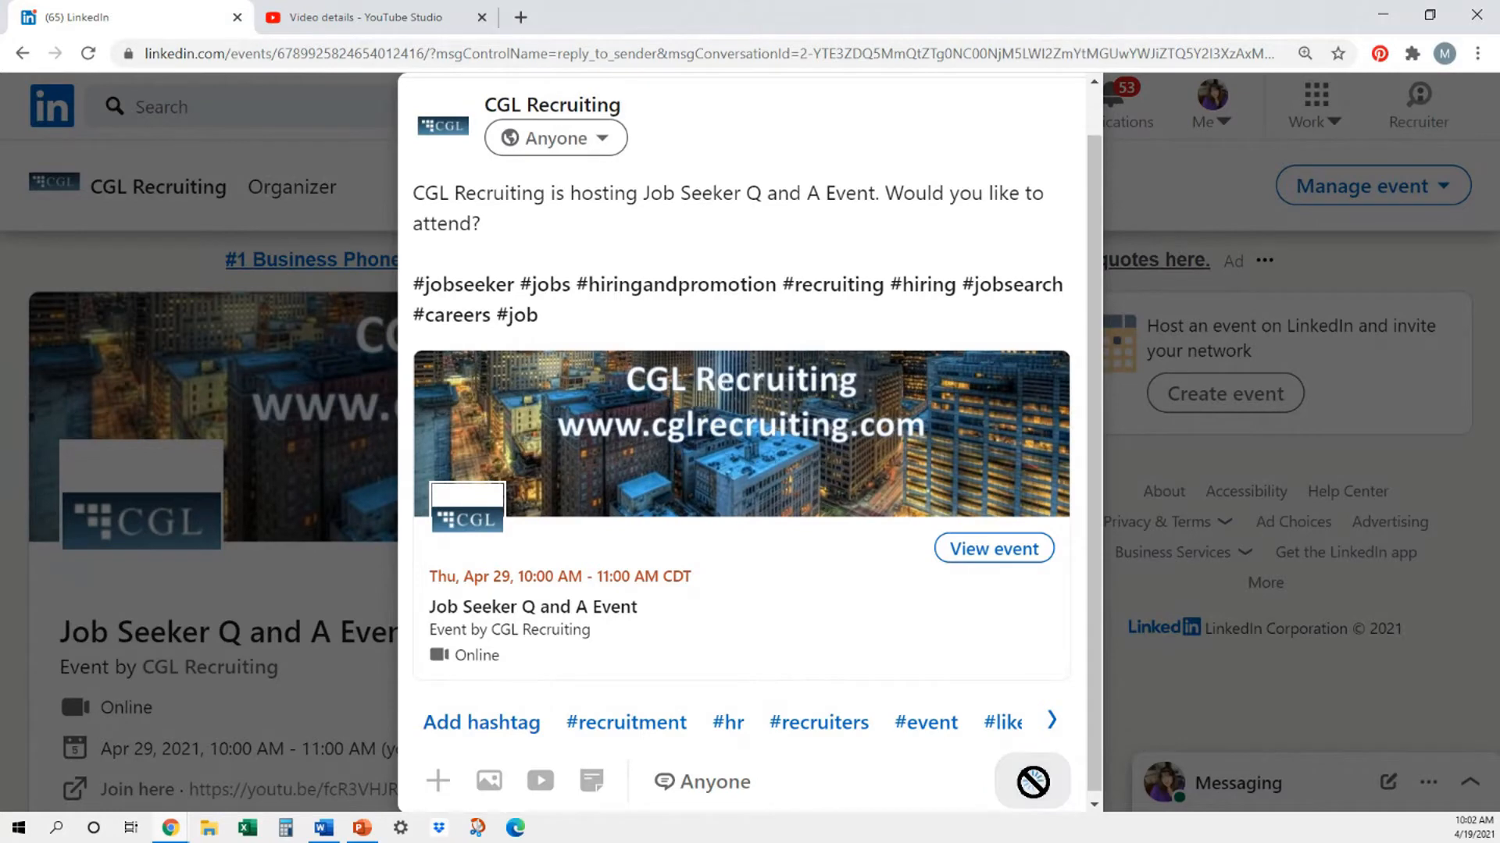
scroll(768, 662, "down", 1)
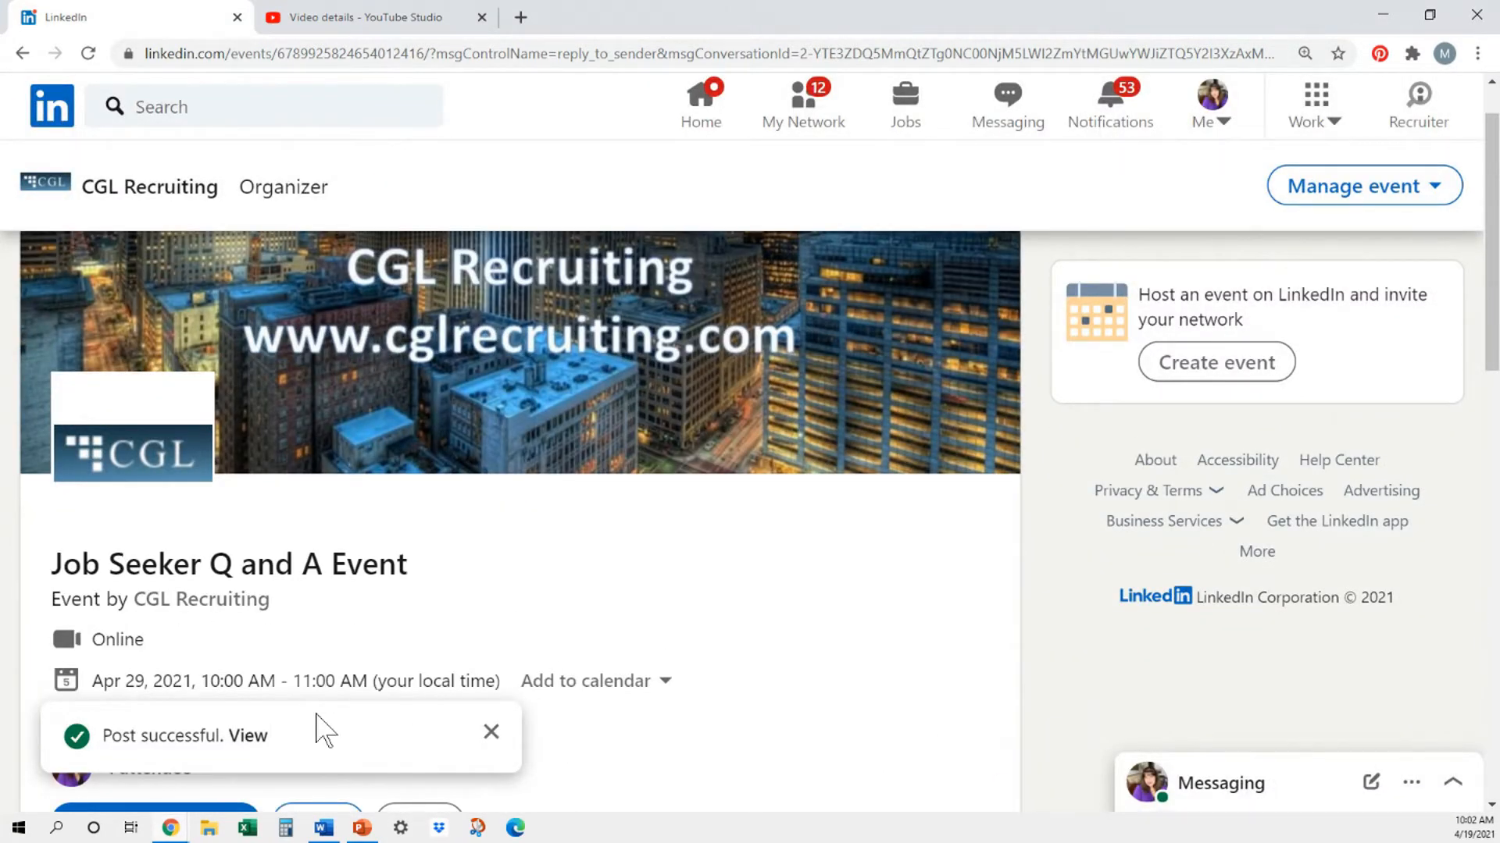
left_click(491, 734)
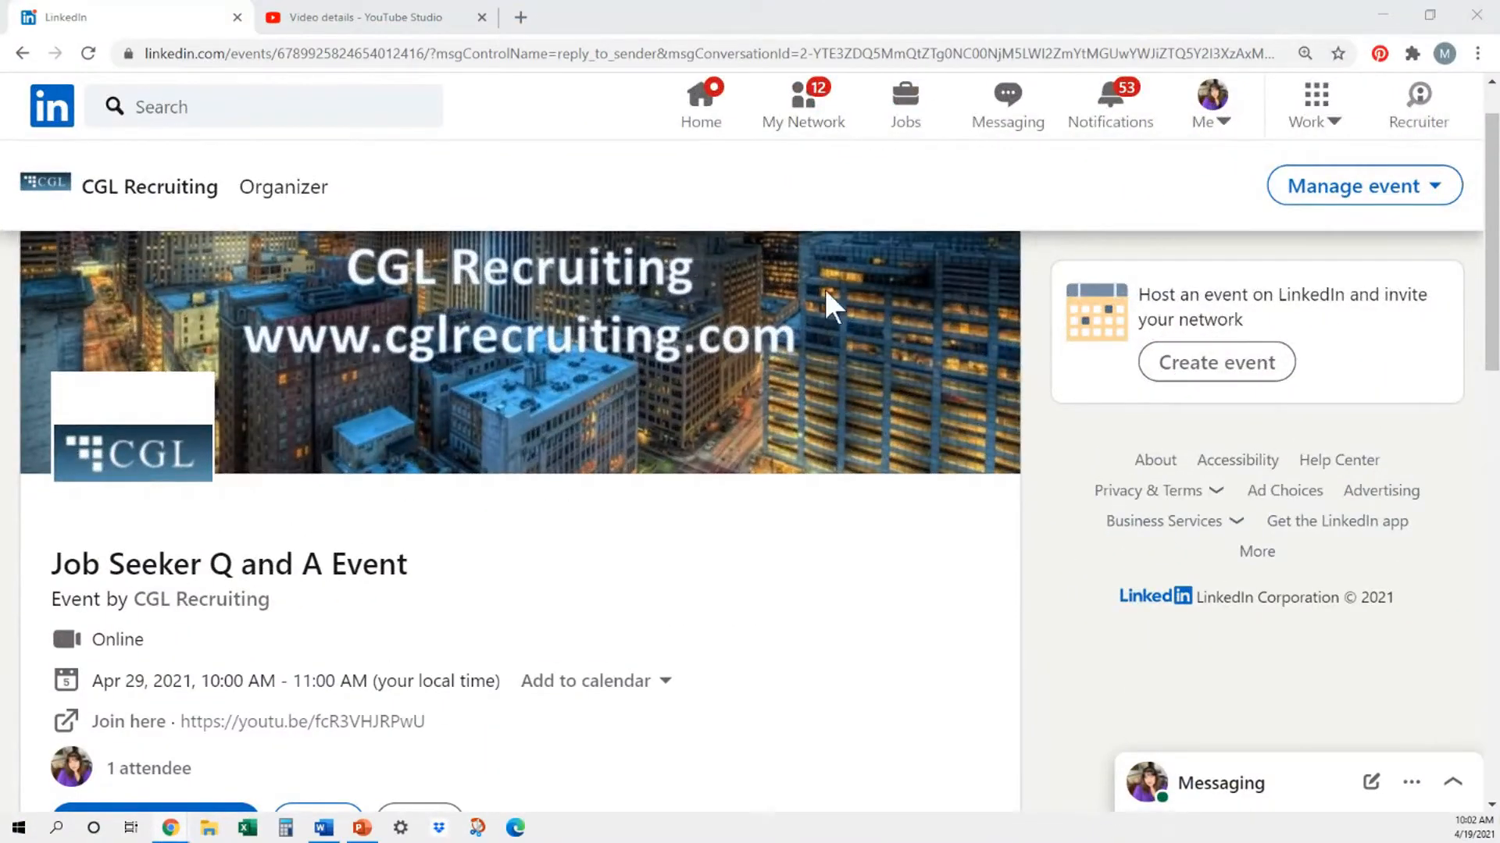
scroll(386, 584, "down", 3)
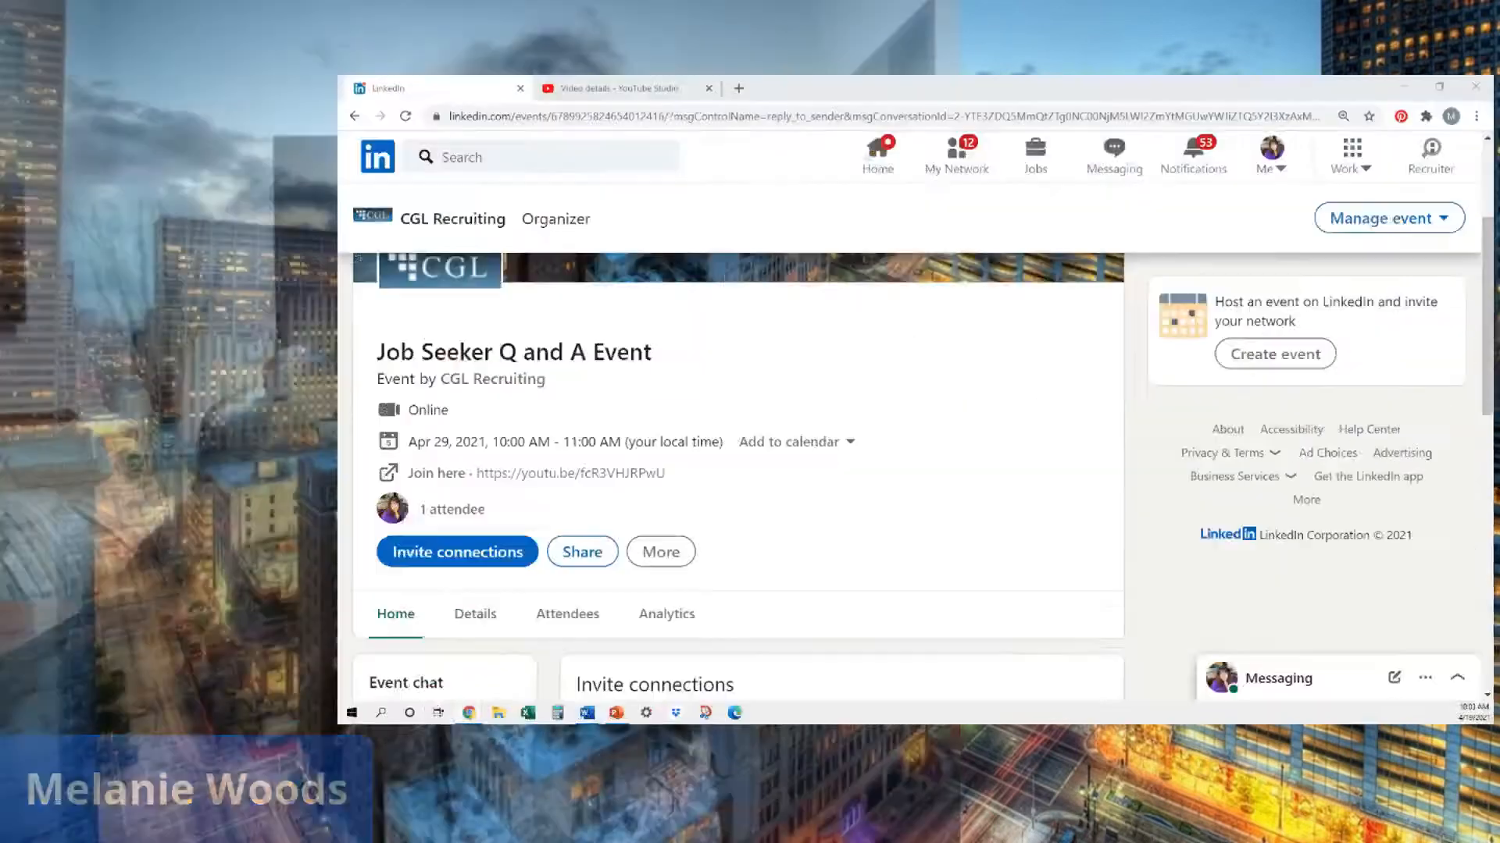
scroll(543, 514, "down", 1)
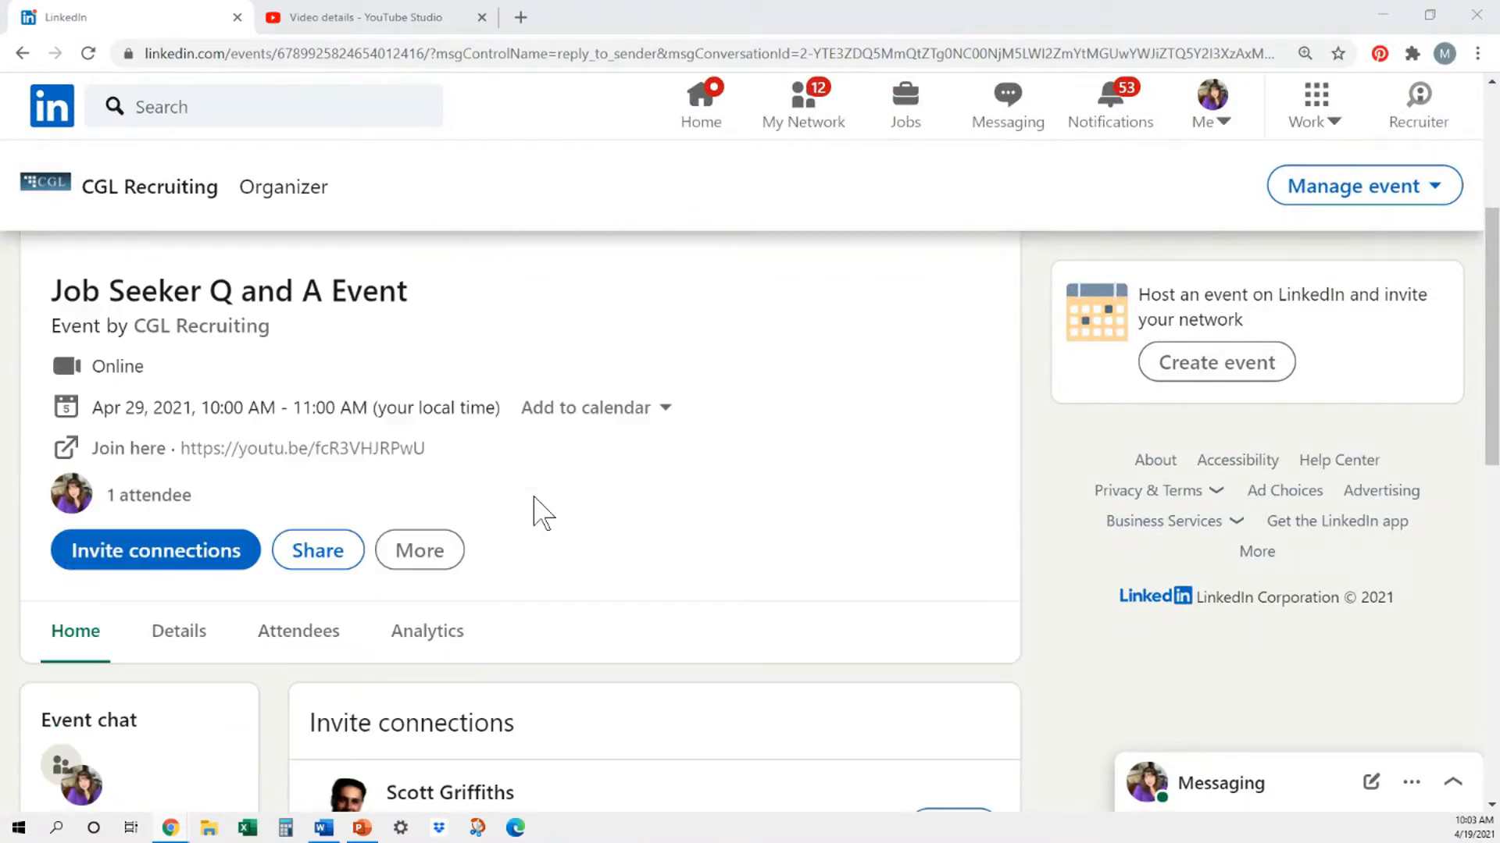
- Open the list of connections to invite to the event and browse through it
left_click(139, 561)
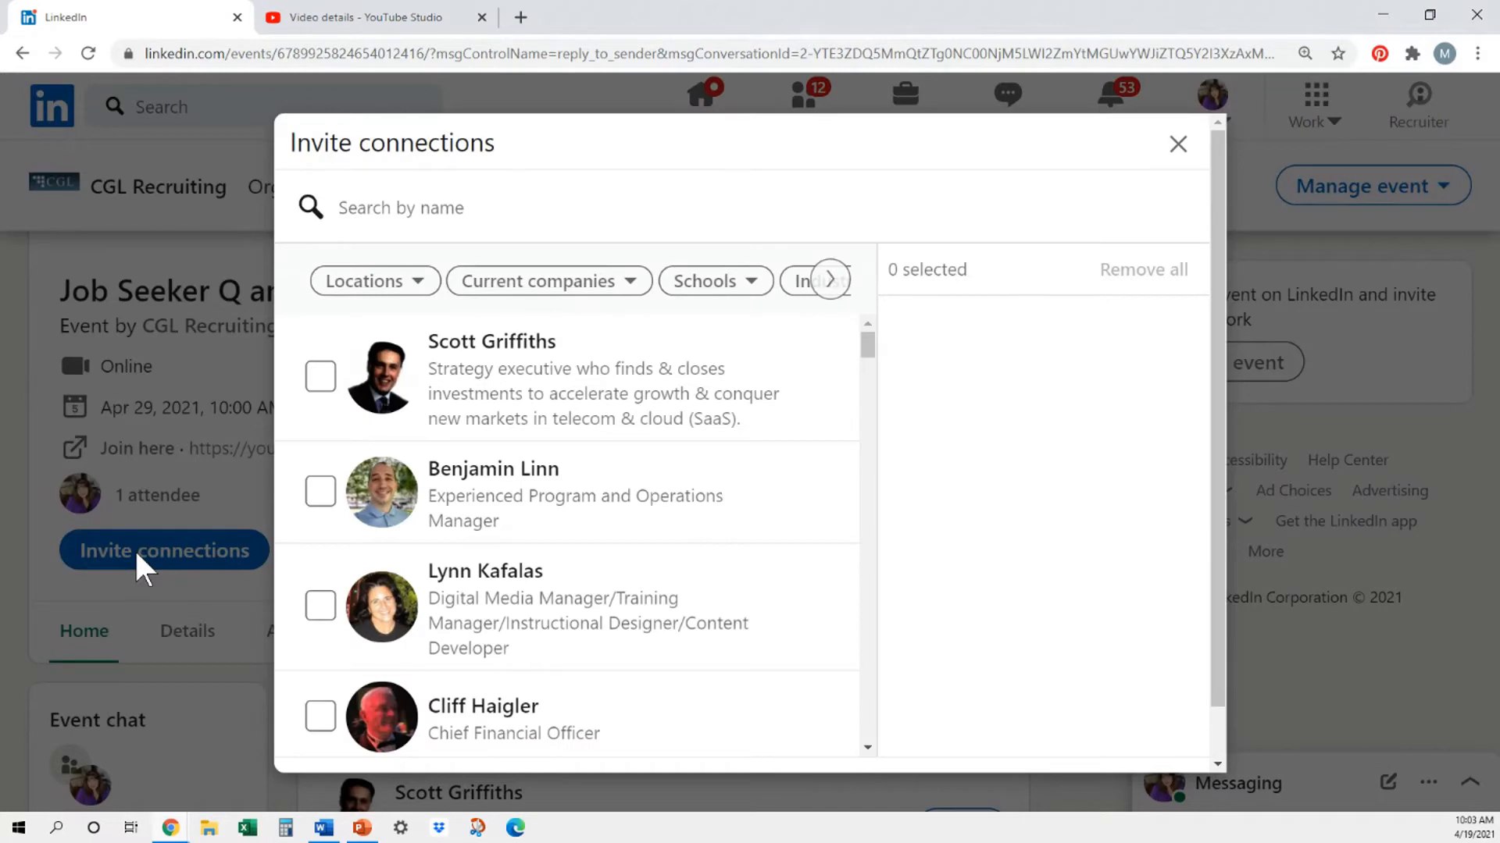
scroll(743, 418, "down", 4)
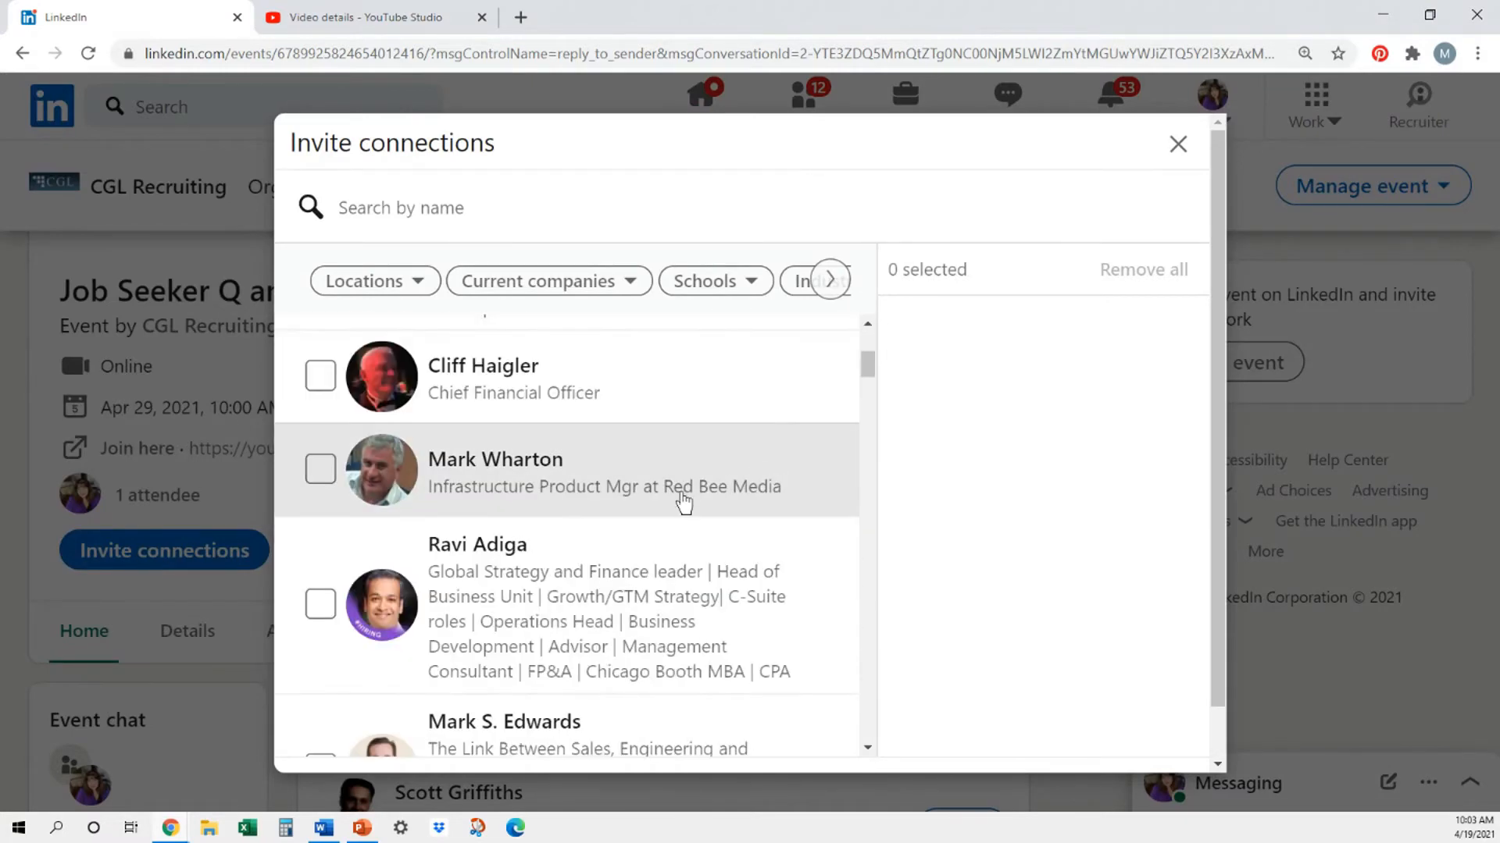
scroll(686, 502, "down", 10)
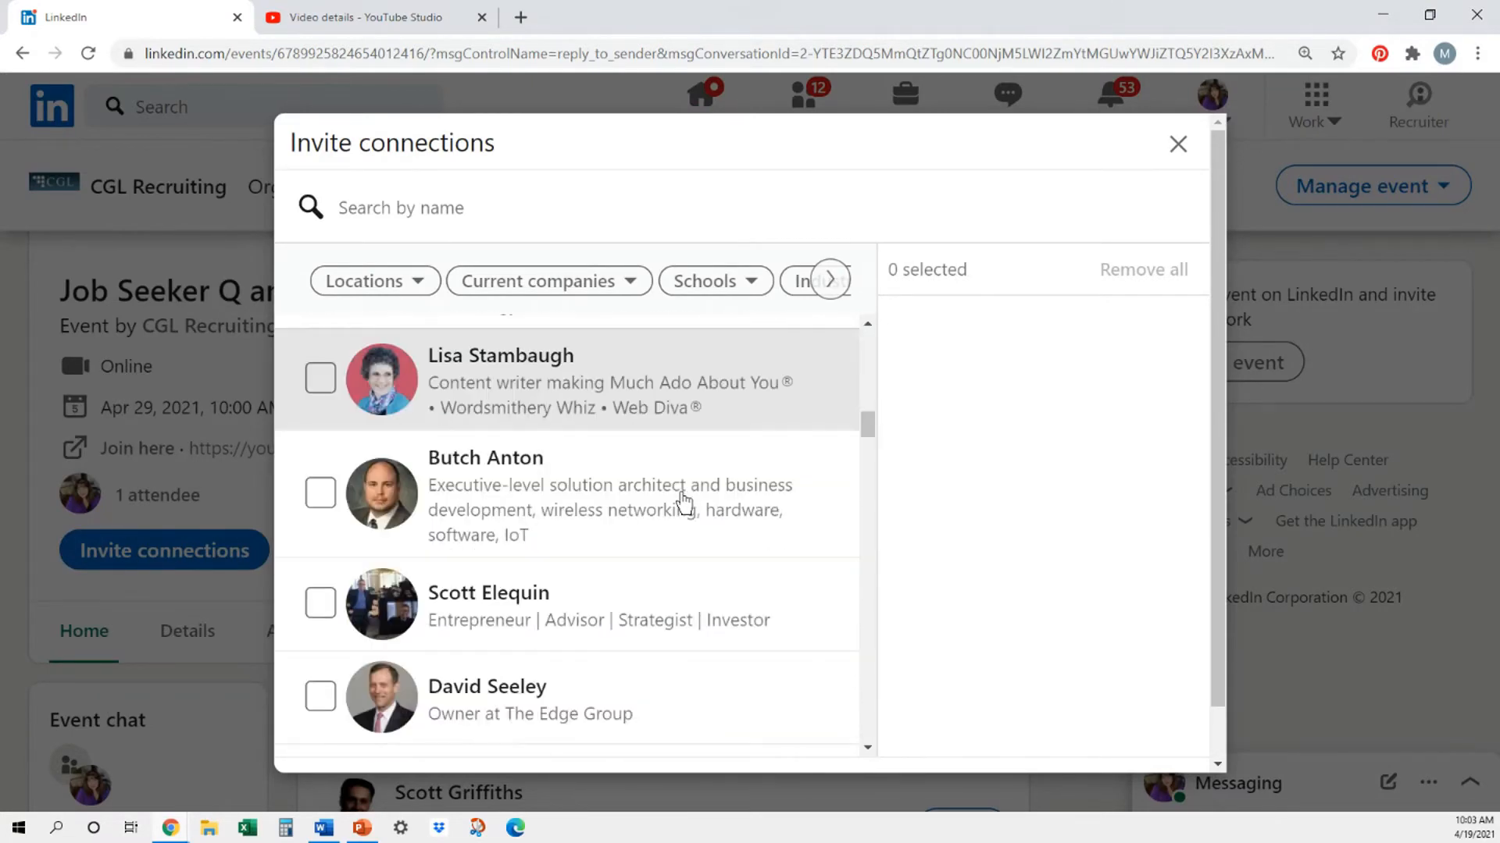
scroll(684, 502, "up", 14)
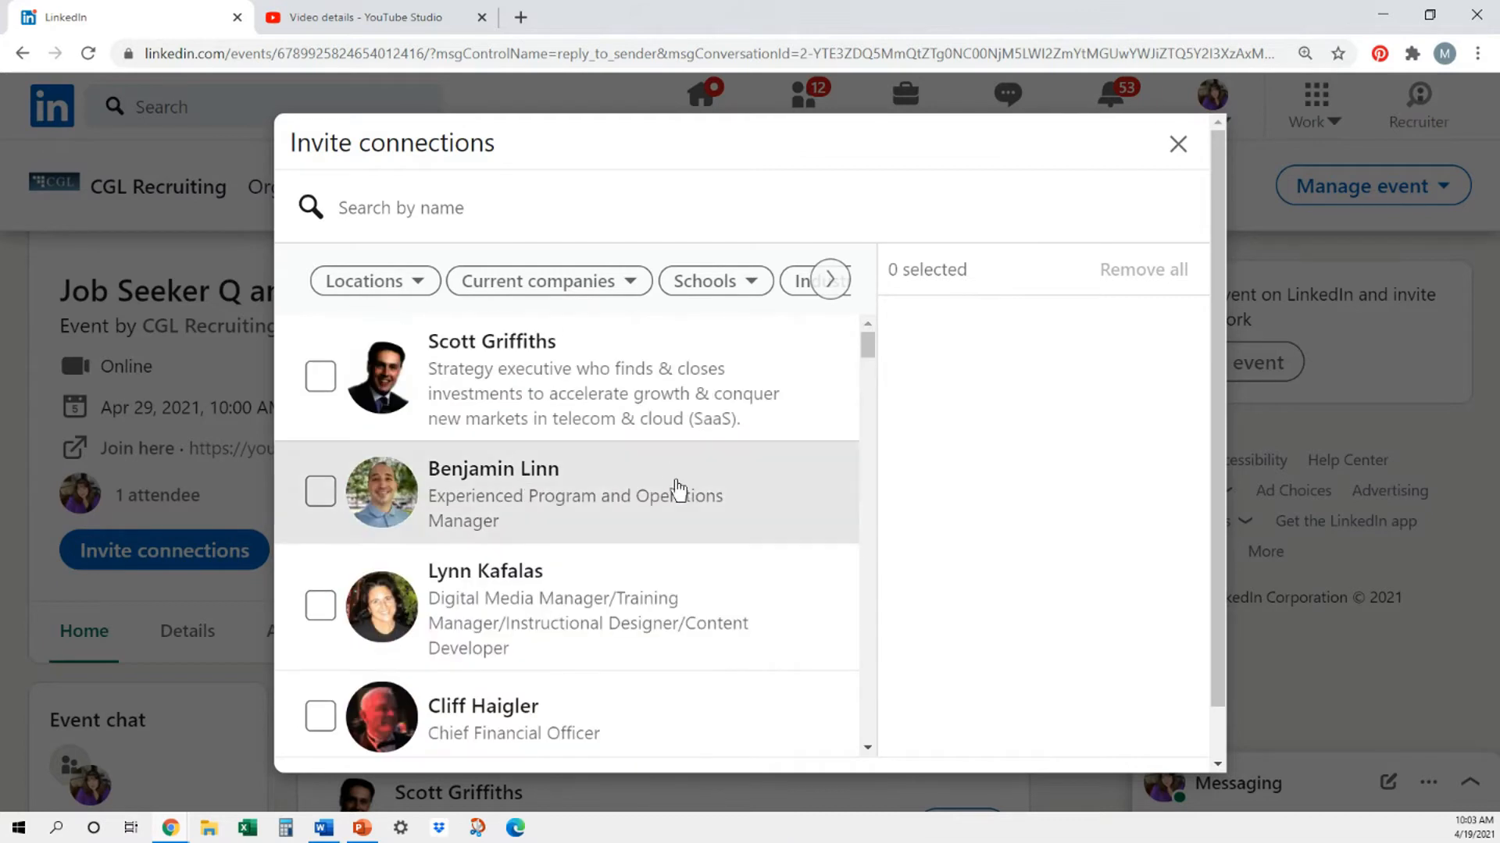
- Filter the connections by the location Atlanta, GA and look through the filtered list
left_click(422, 284)
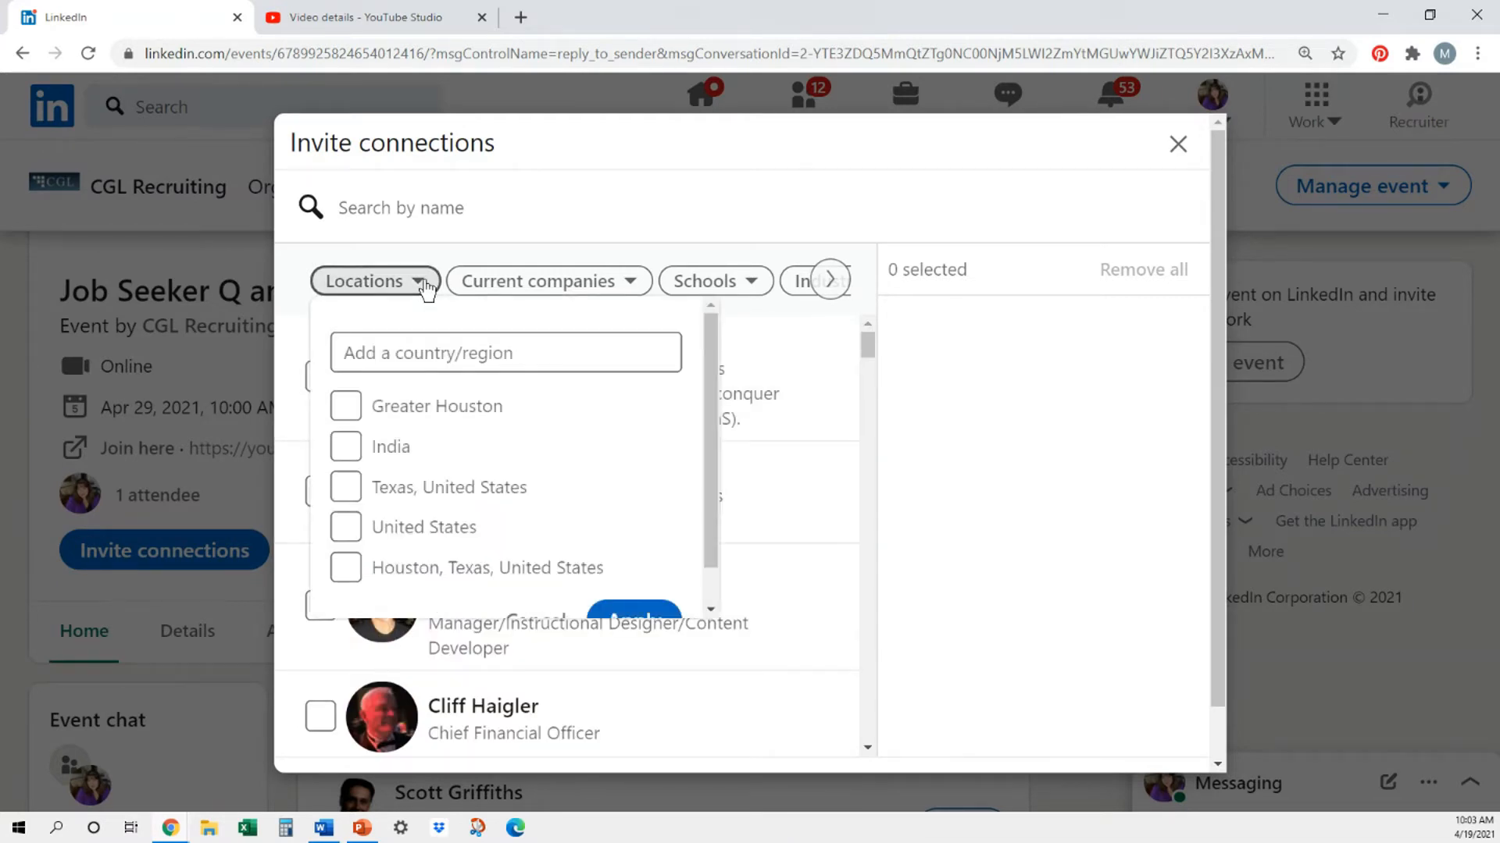
left_click(402, 352)
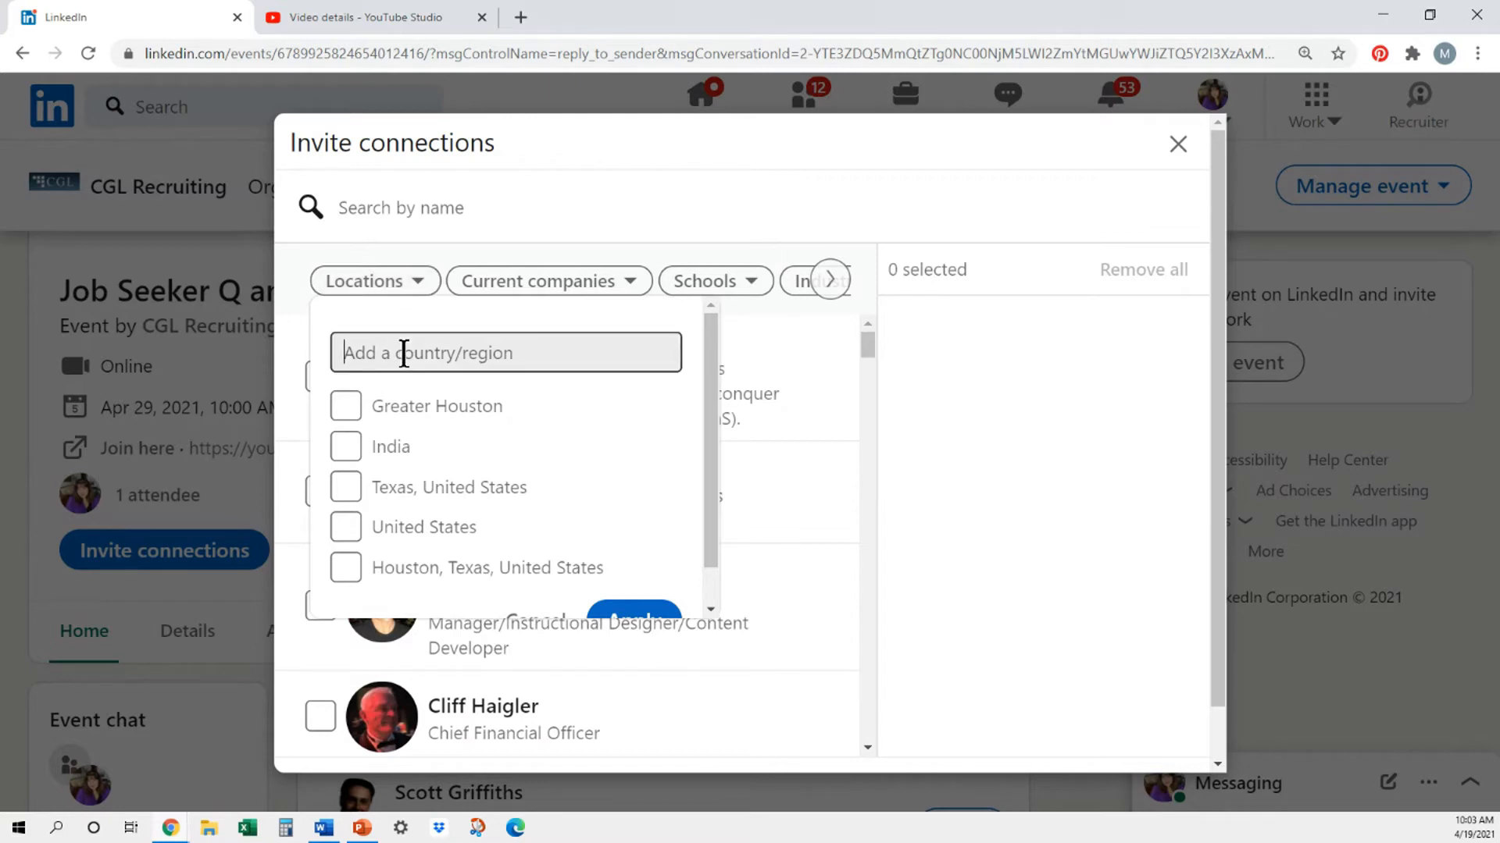
type("atla")
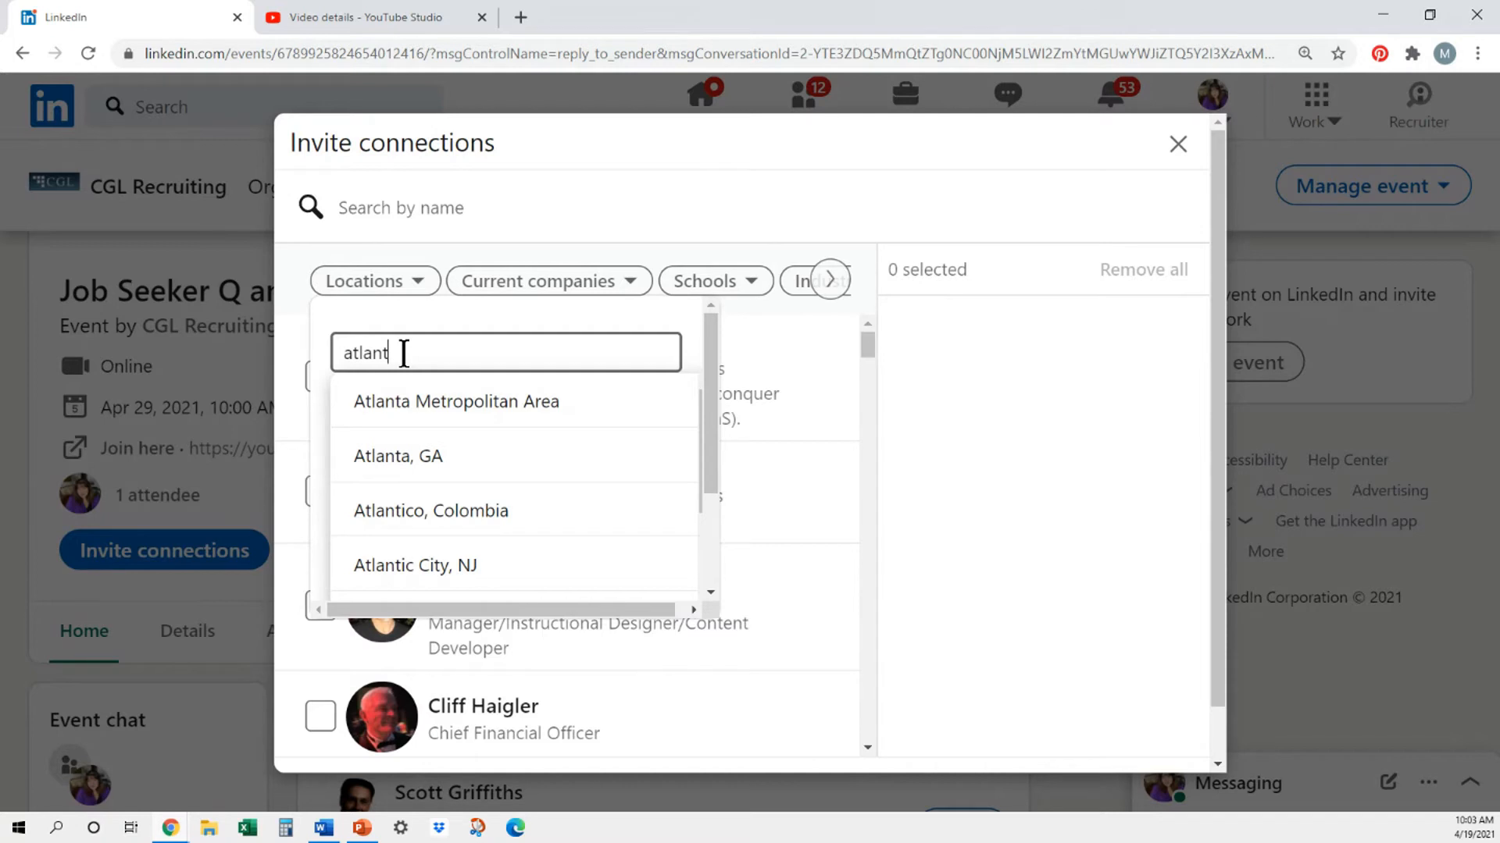
type("nt")
left_click(385, 456)
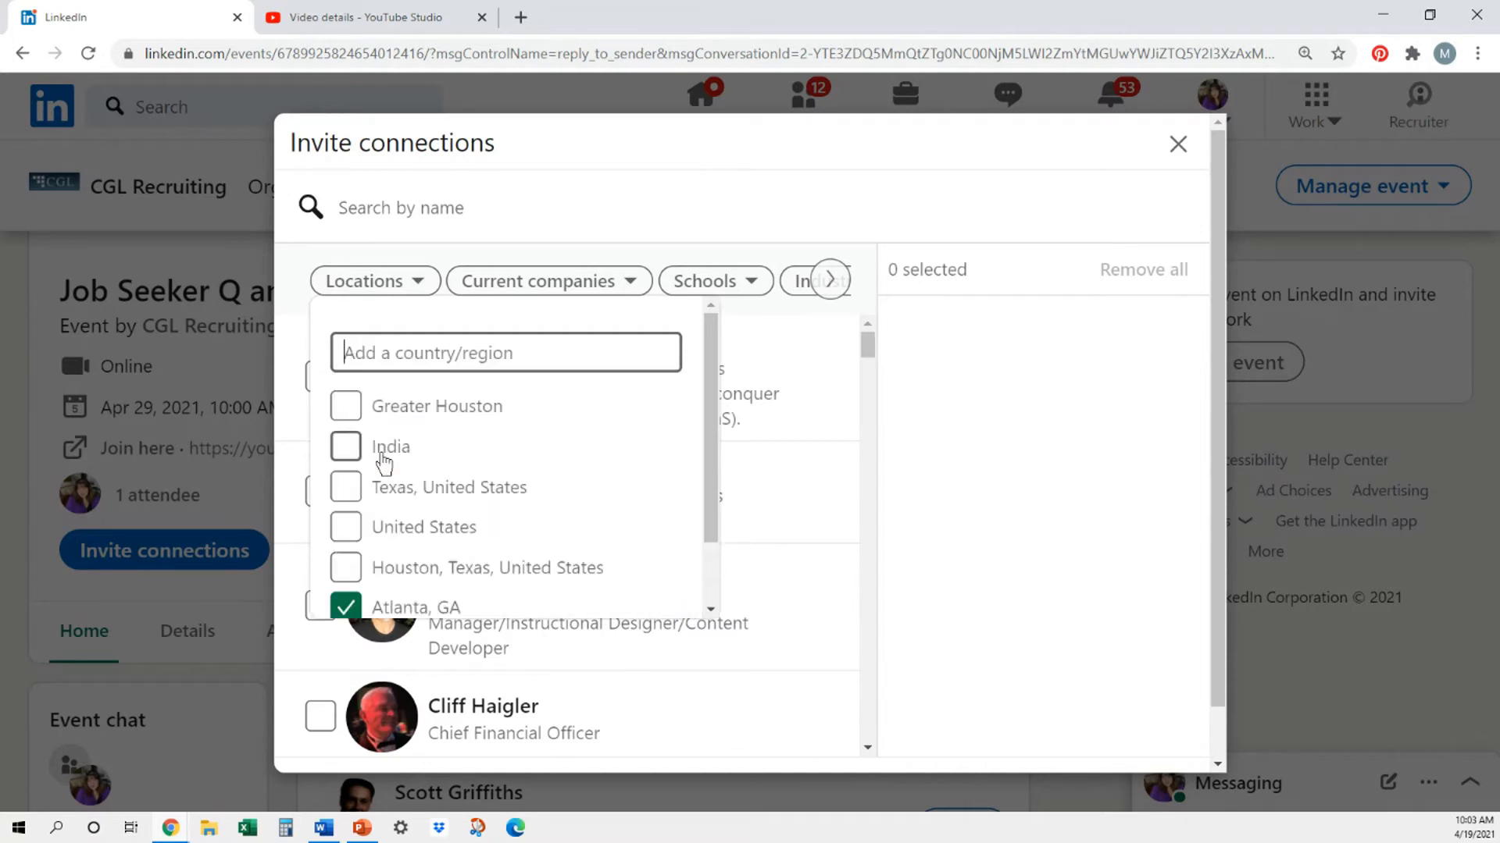
scroll(484, 506, "down", 2)
left_click(634, 583)
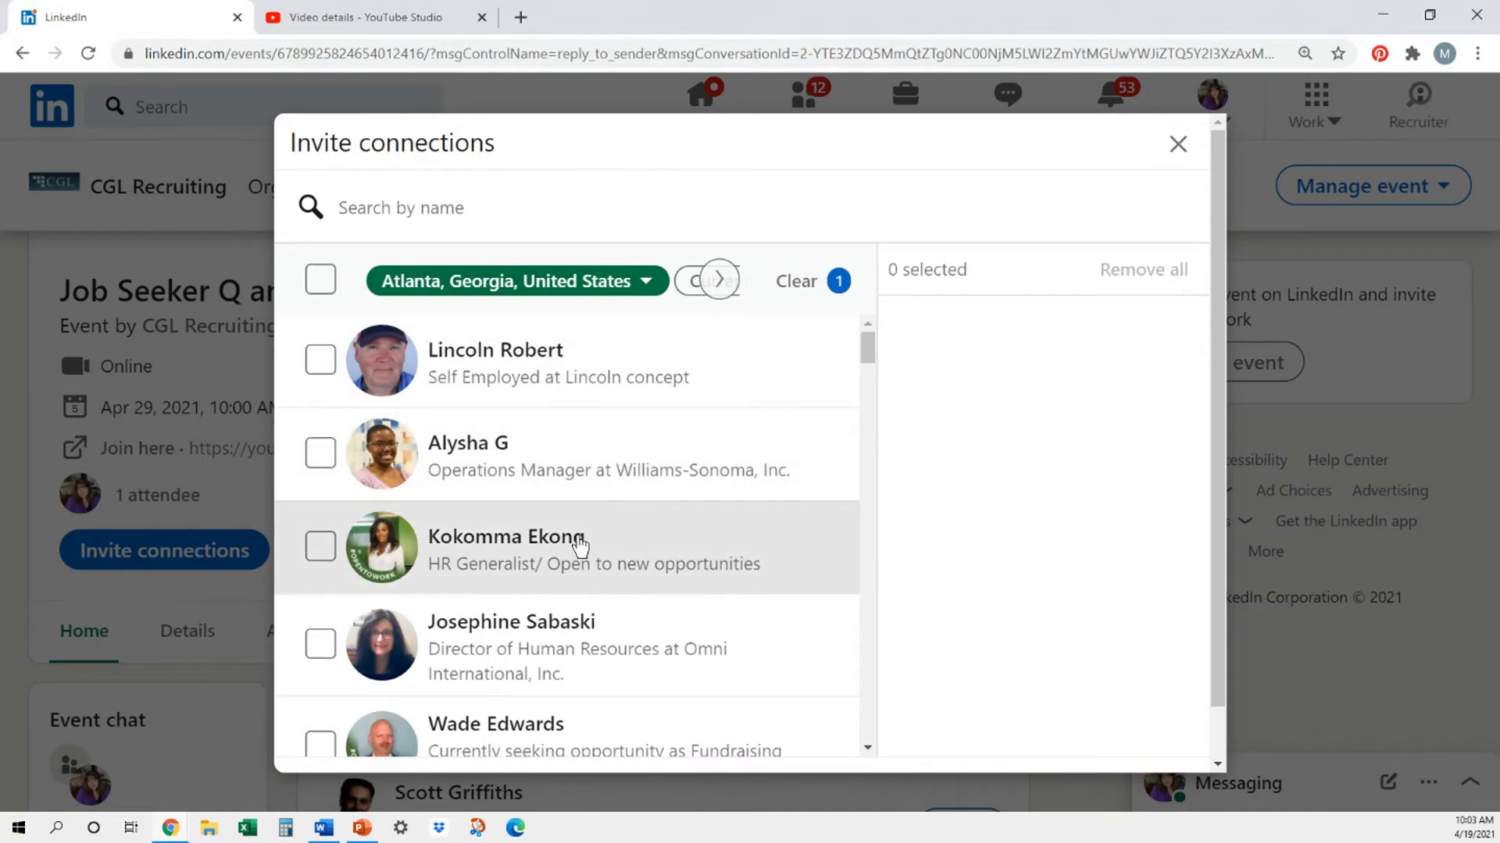
scroll(766, 683, "down", 4)
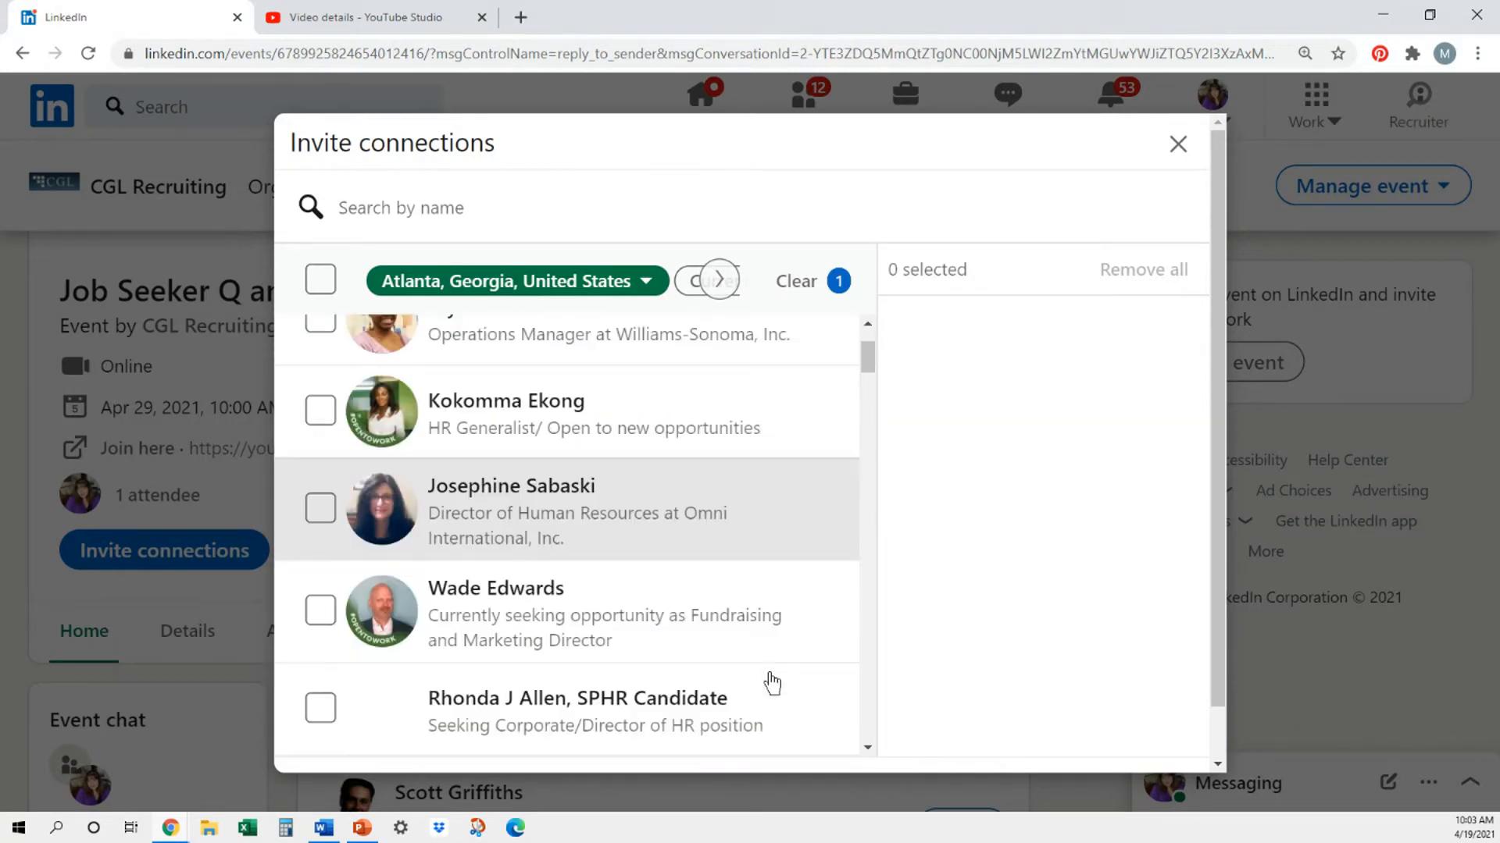
scroll(772, 682, "down", 4)
scroll(772, 683, "up", 8)
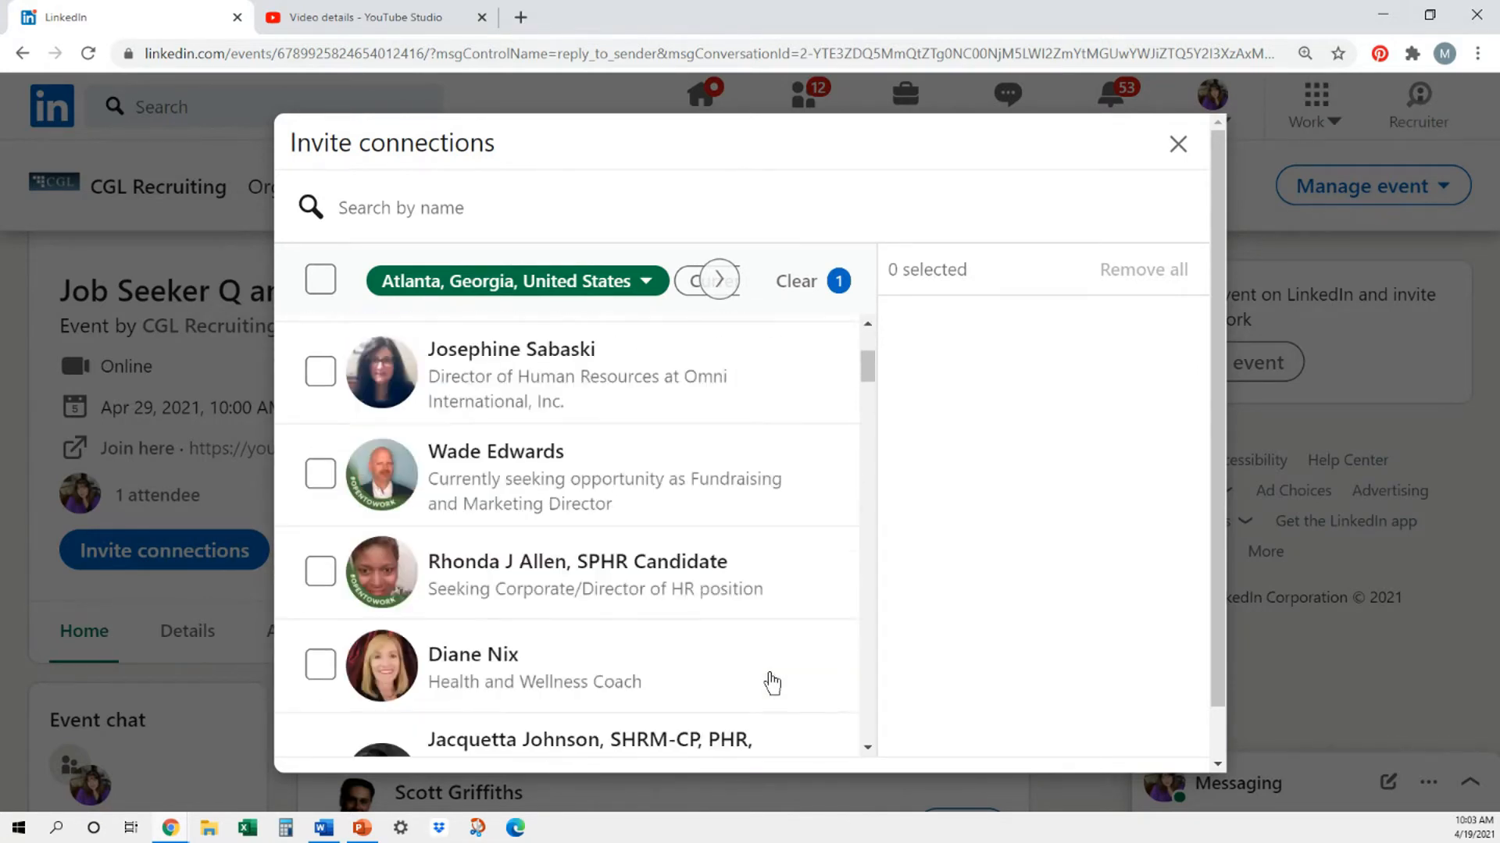
- Add an industry filter for Oil & Energy to the connections list
left_click(717, 289)
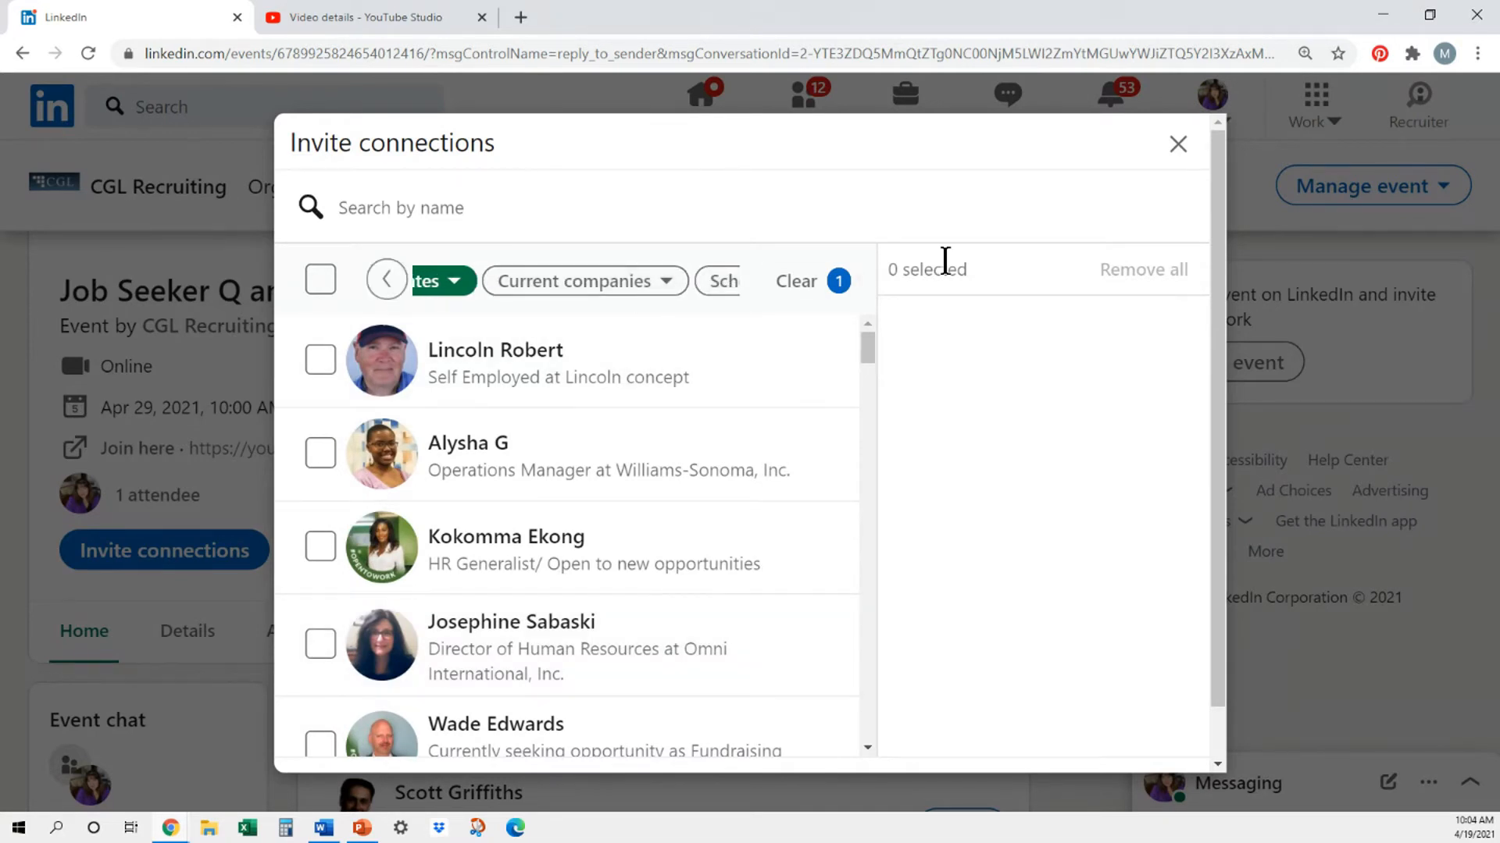
key("ctrl+minus")
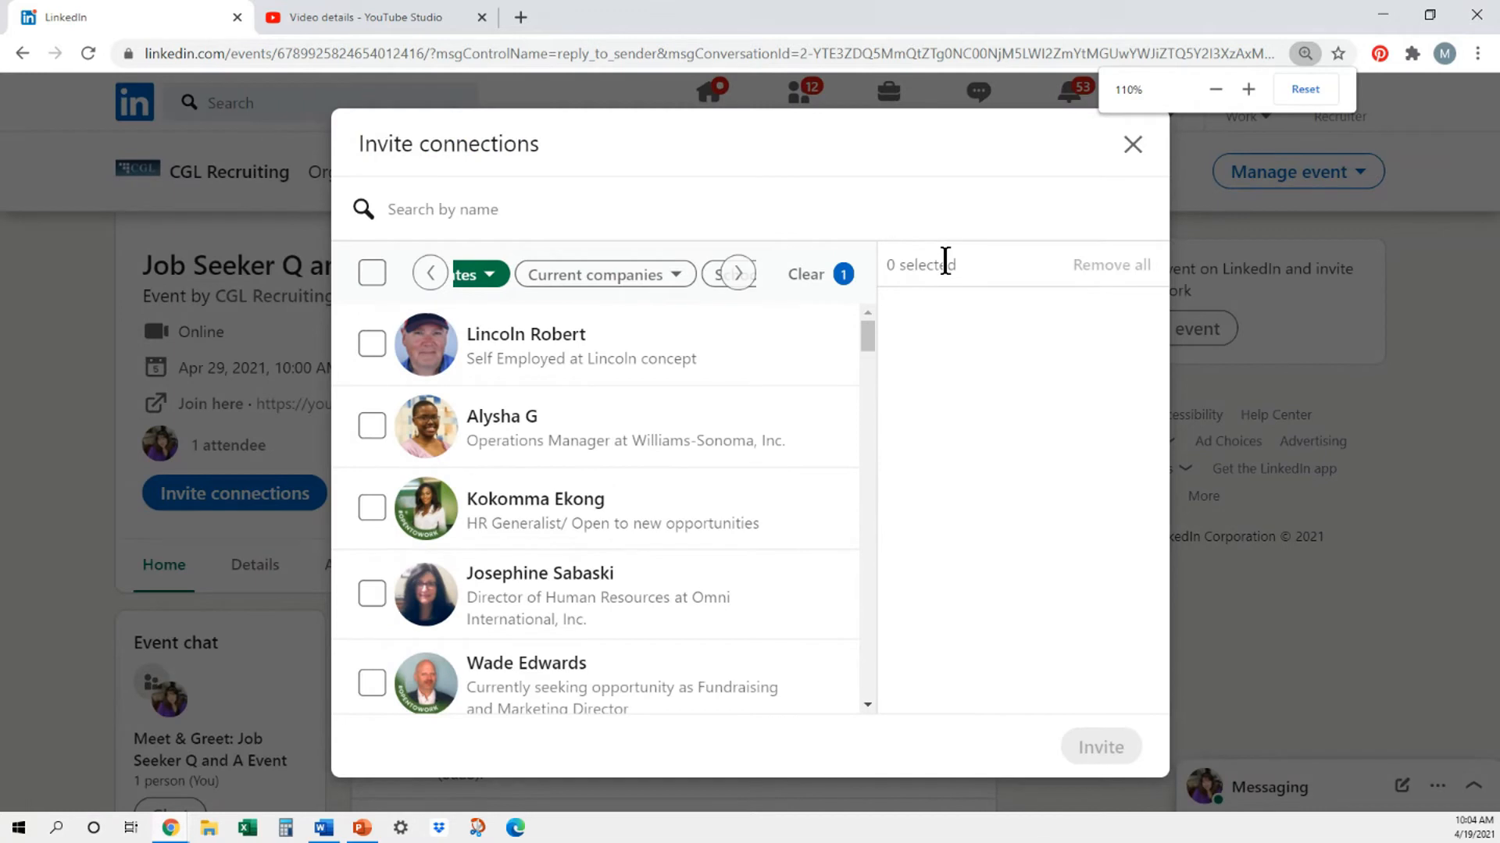
left_click(737, 273)
left_click(738, 274)
left_click(734, 277)
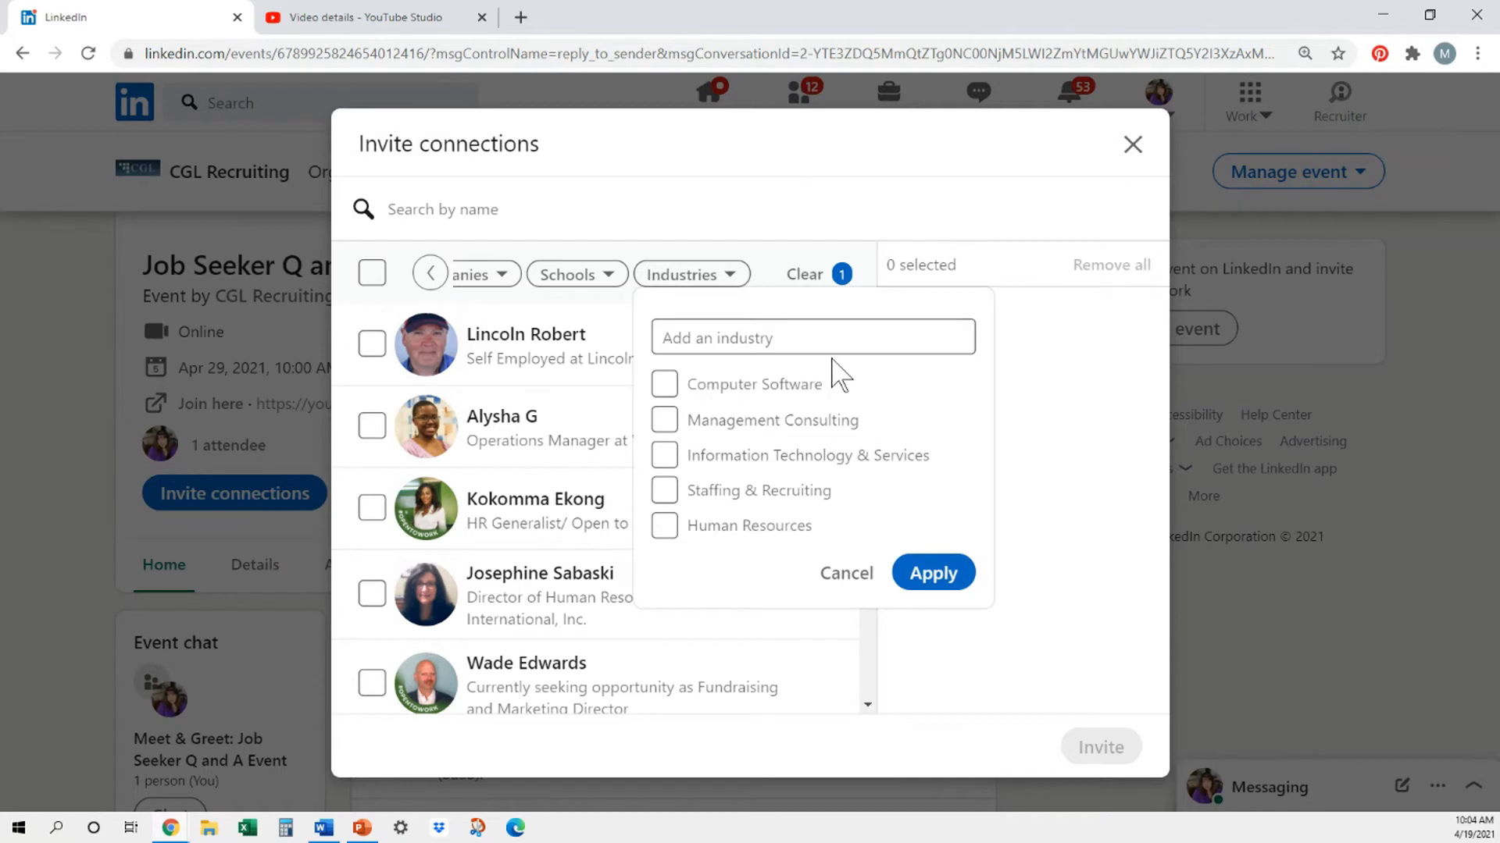
left_click(798, 342)
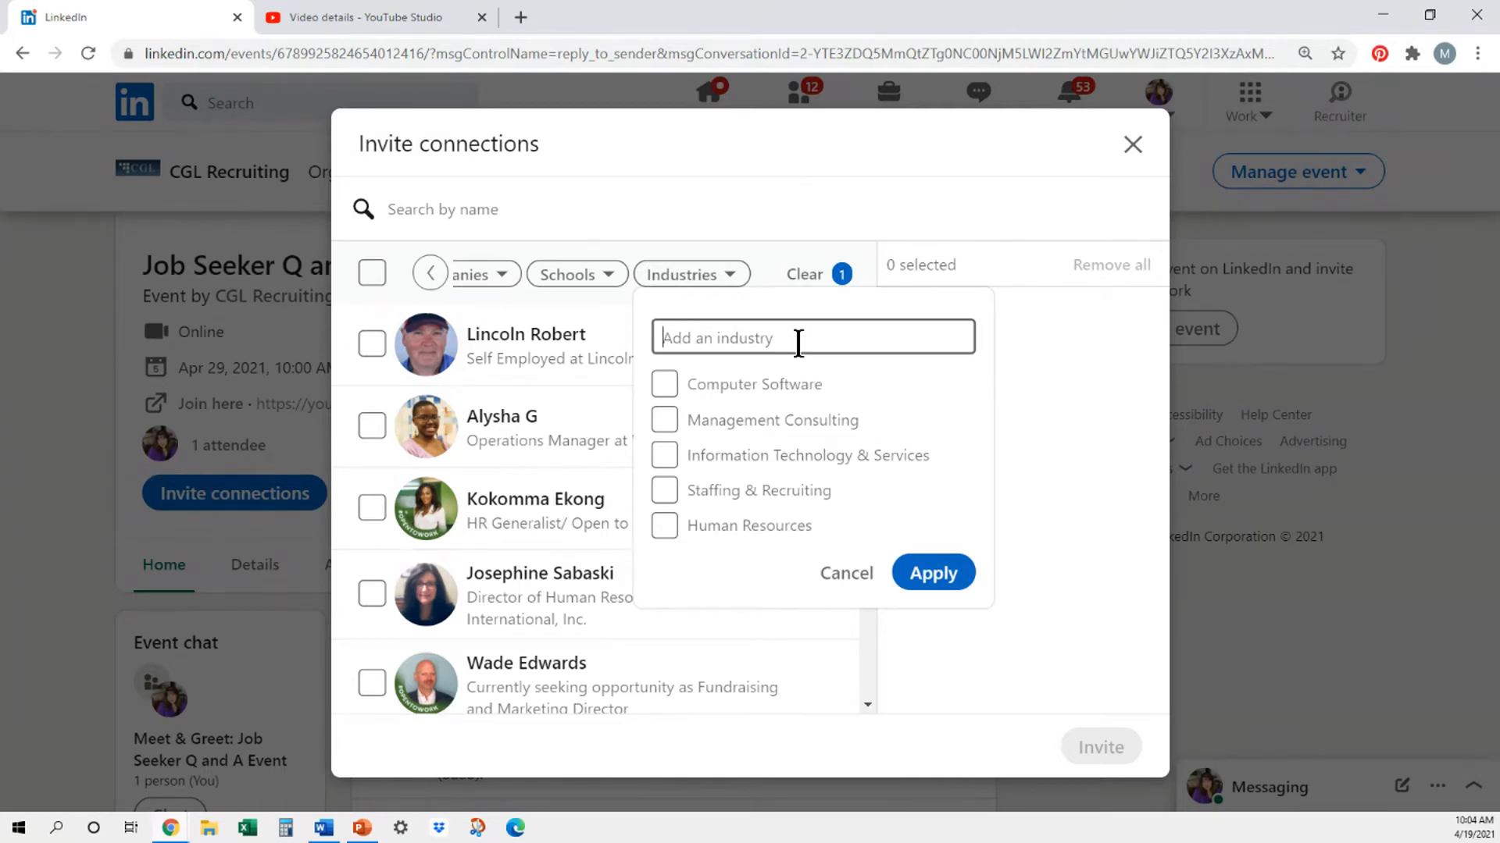
type("oil")
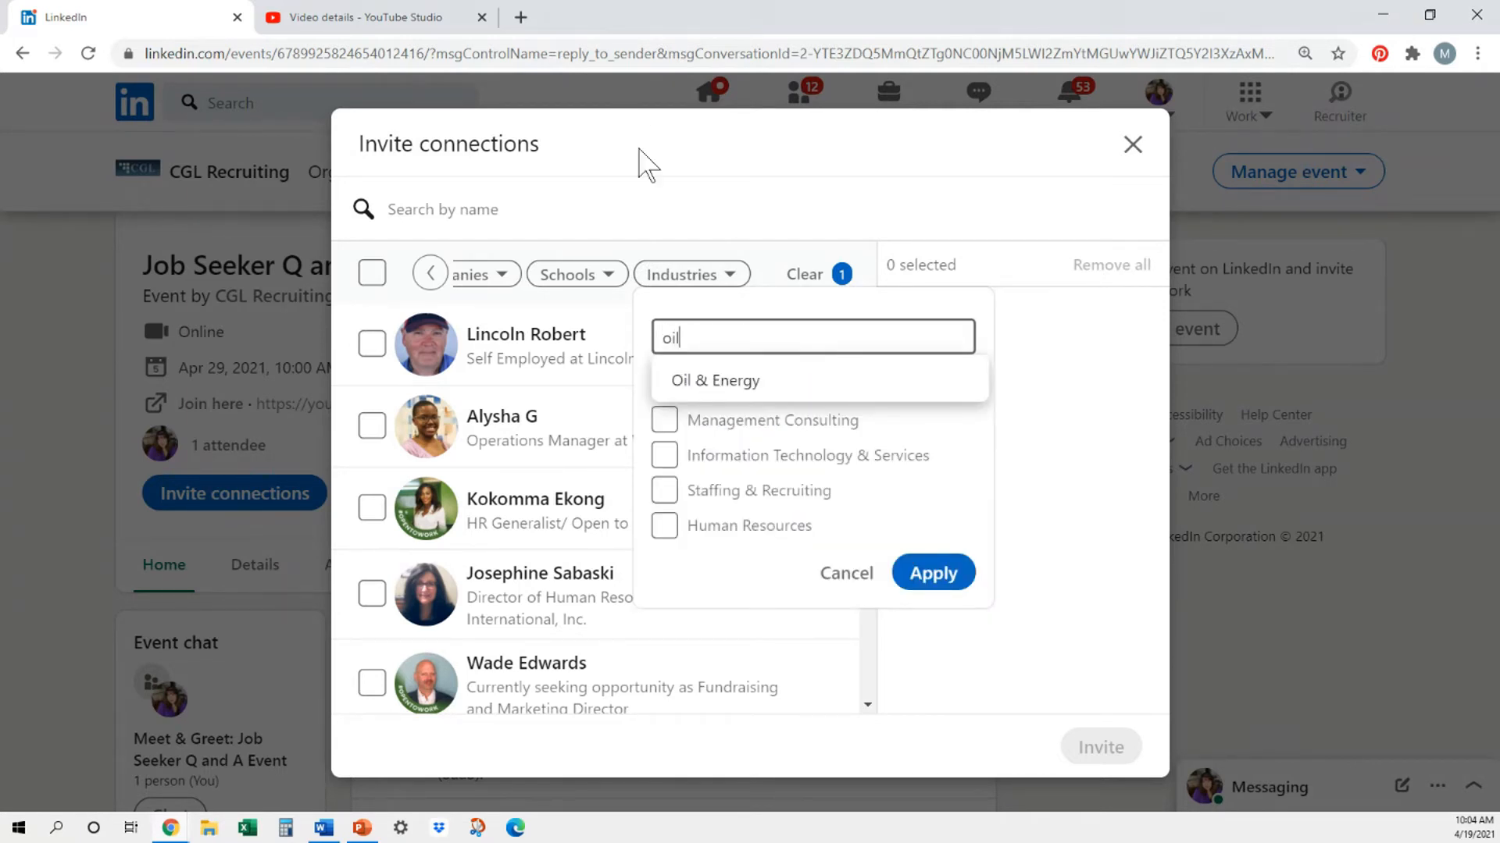
left_click(700, 385)
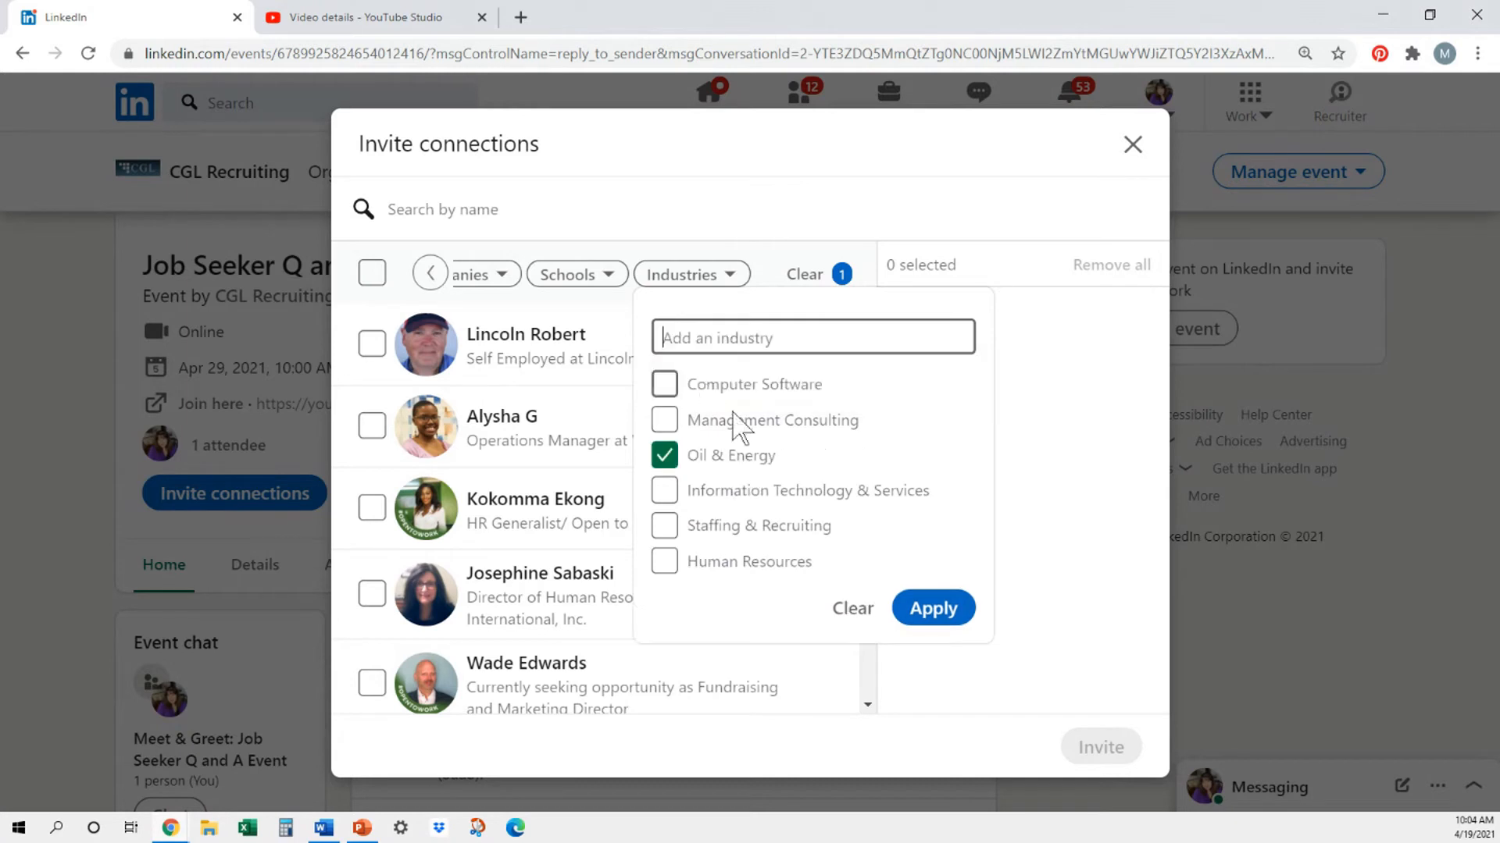
left_click(946, 613)
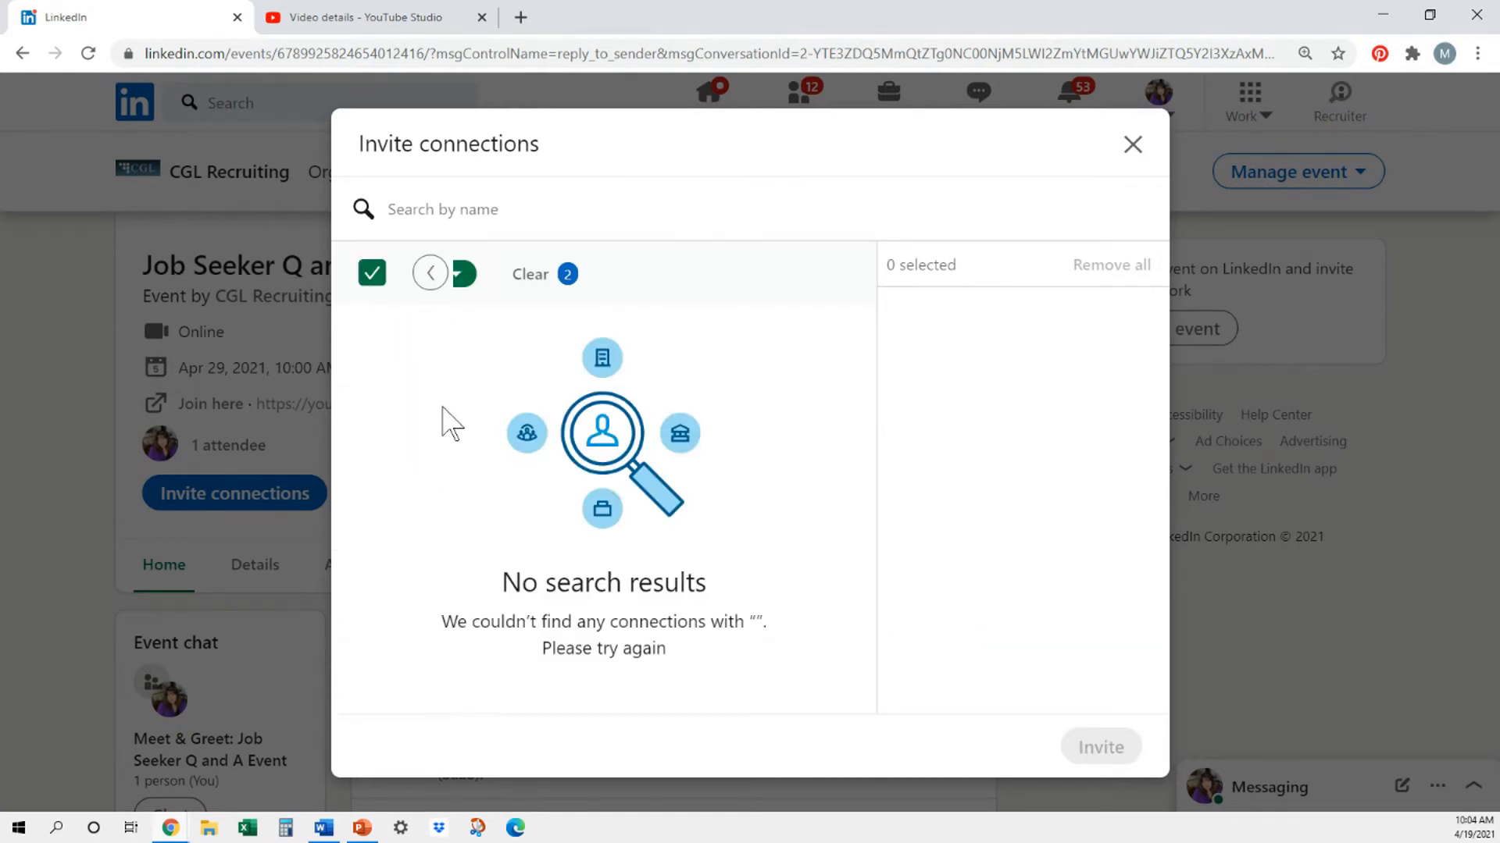
- Set the industry filter to Information Technology & Services only and apply it
left_click(430, 275)
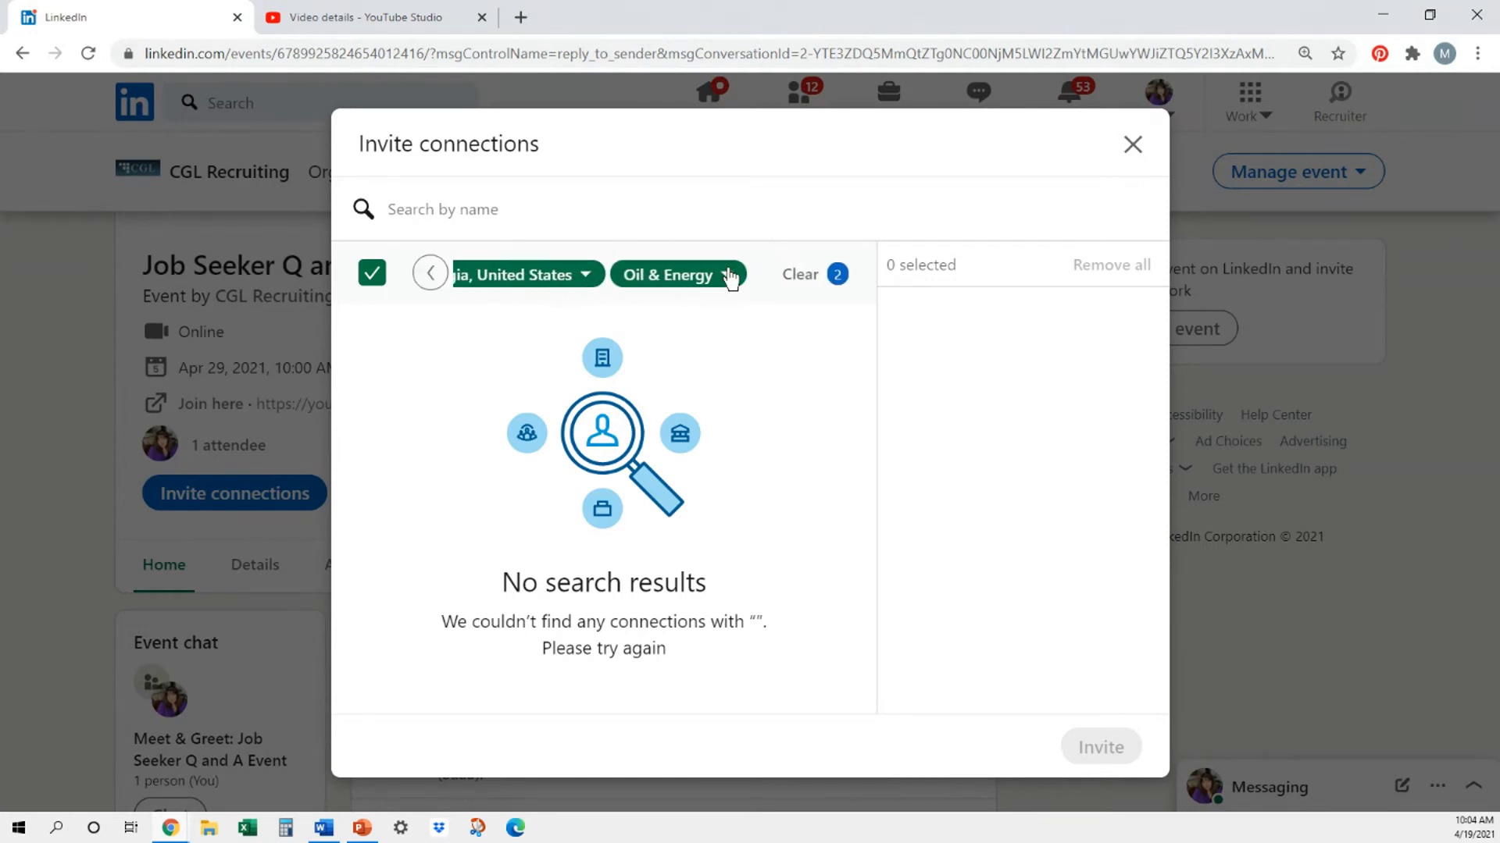
left_click(729, 275)
left_click(642, 454)
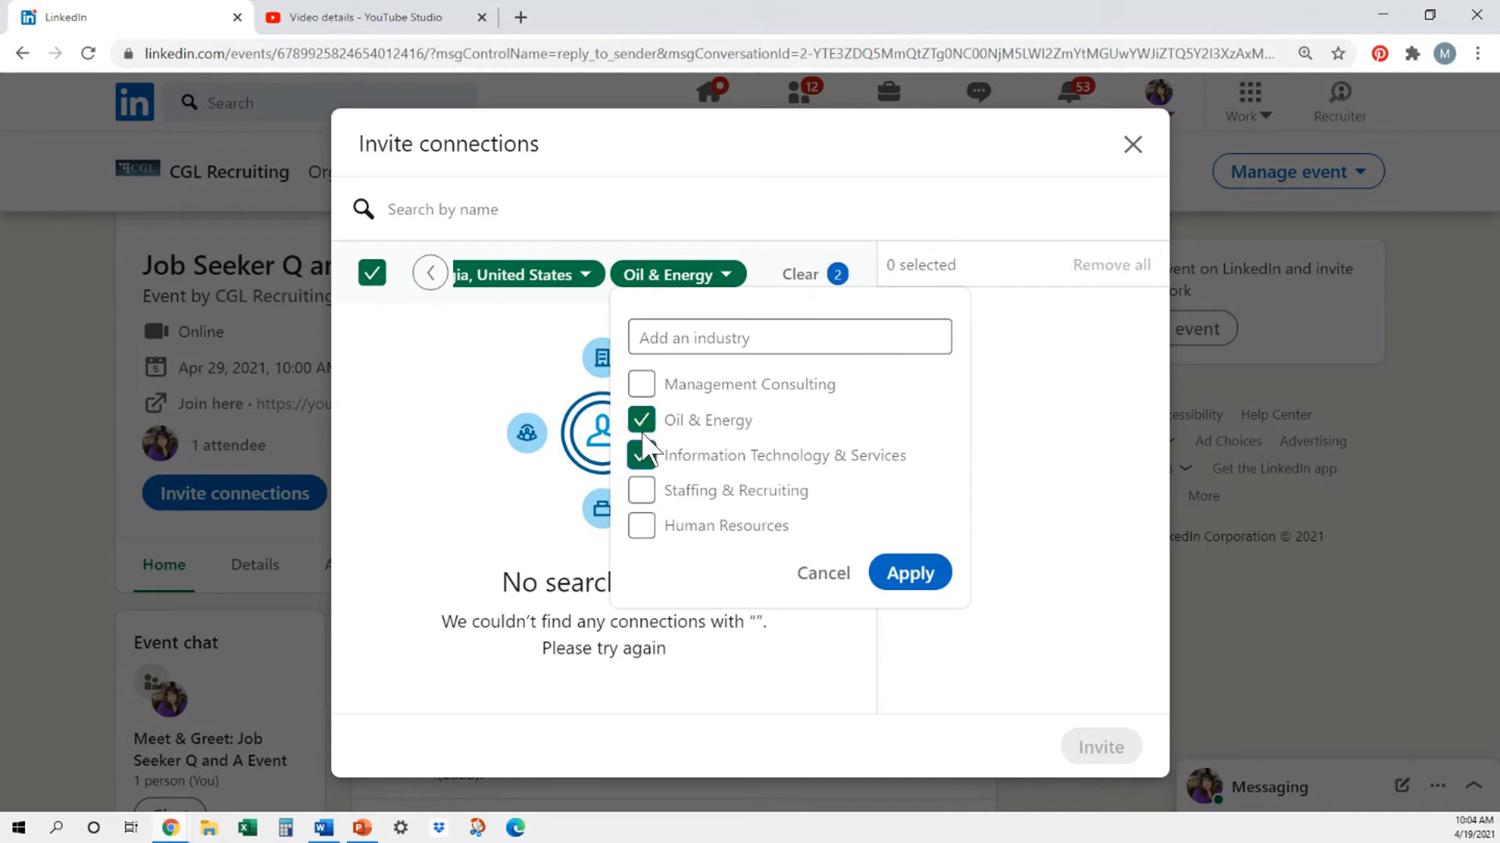
left_click(911, 573)
- Try selecting all the filtered connections at once and a single one individually, clearing the selection each time
scroll(637, 431, "down", 3)
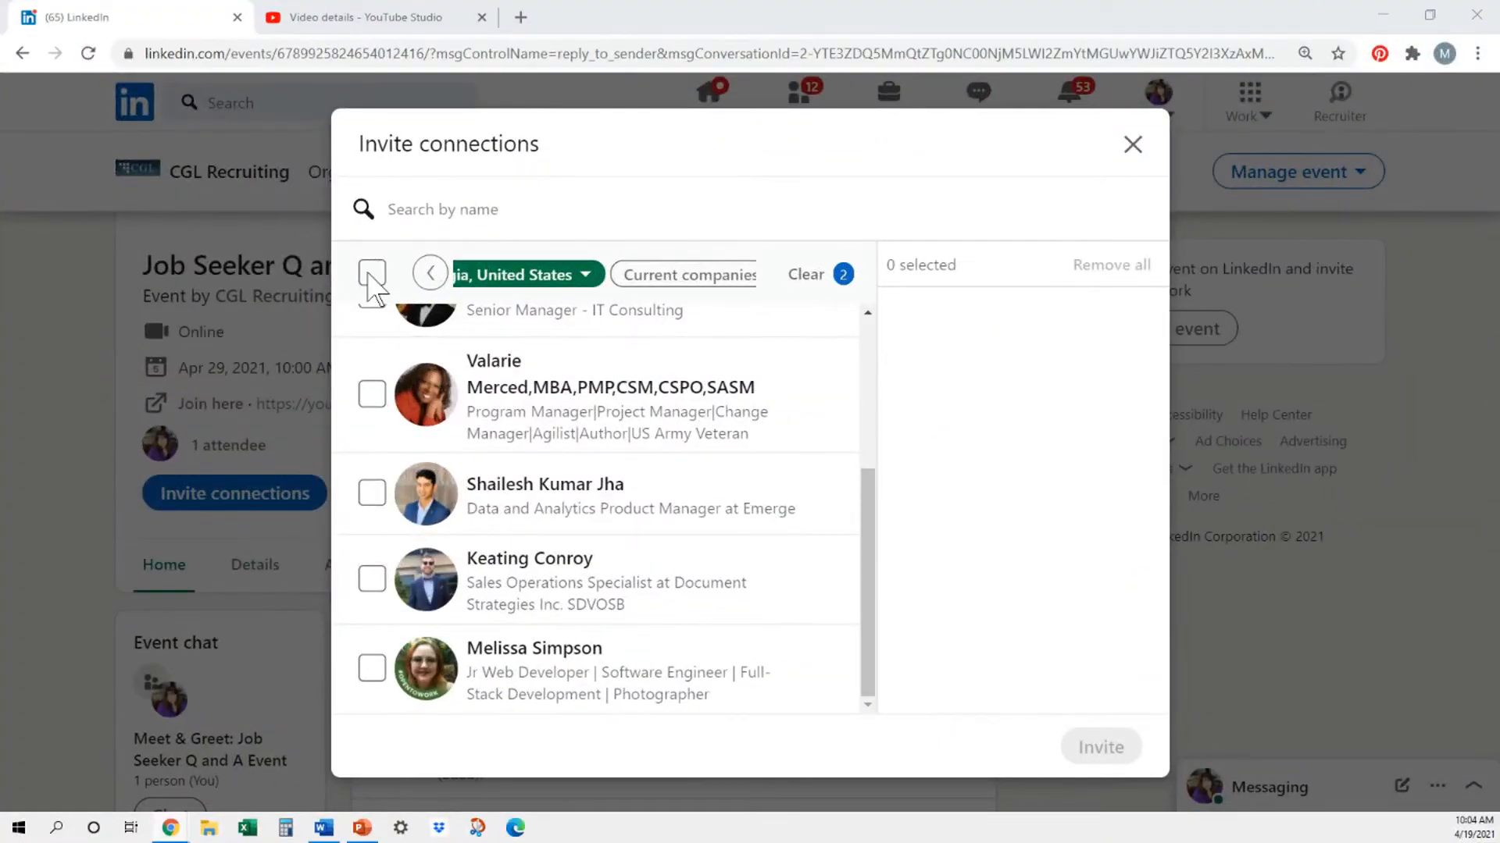
left_click(372, 275)
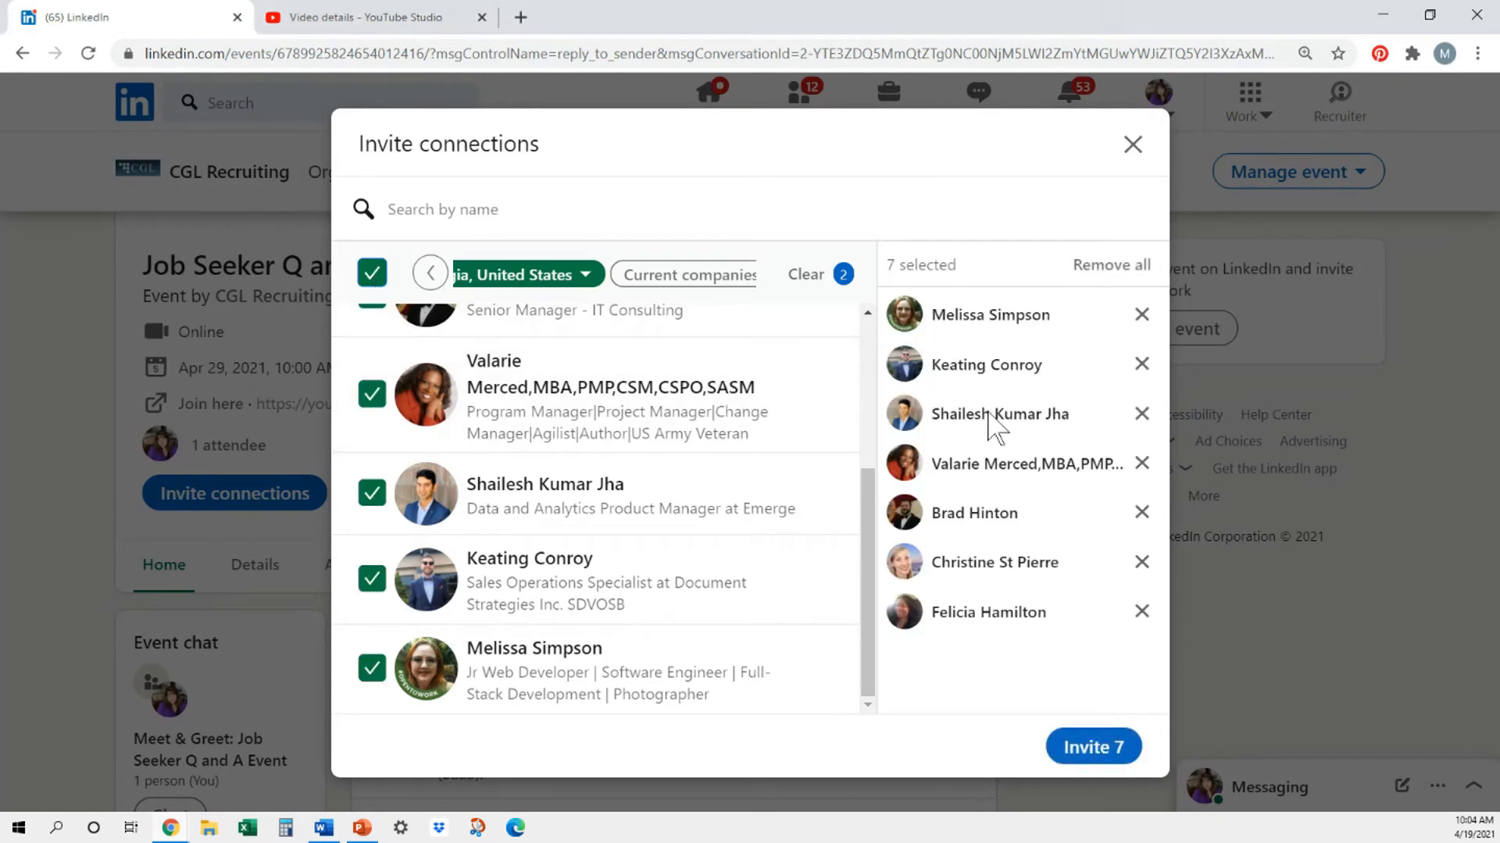
left_click(1092, 267)
left_click(839, 166)
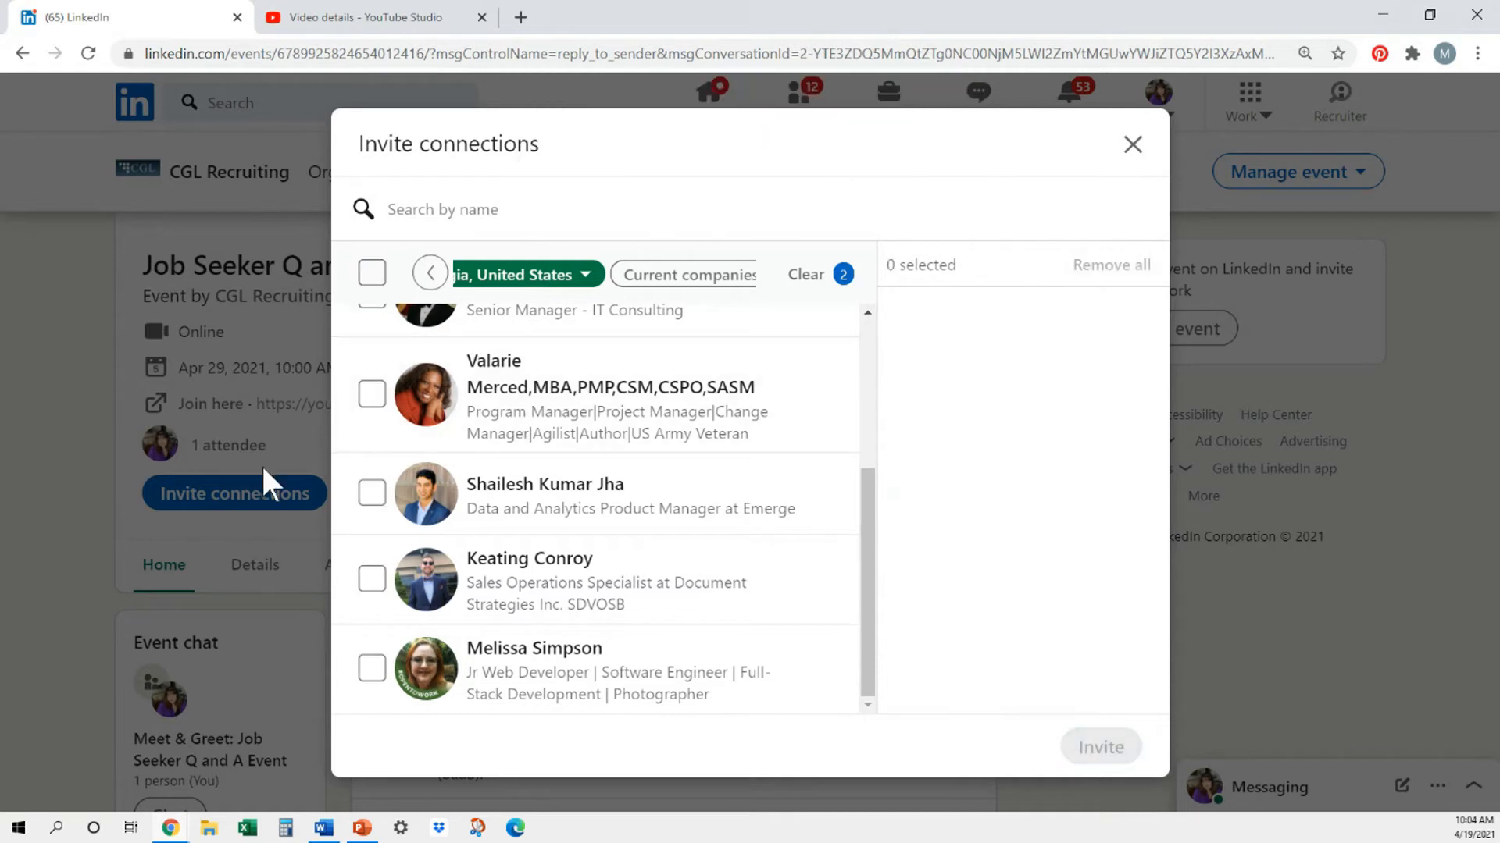
left_click(368, 397)
left_click(367, 398)
- Try to clear the Information Technology & Services industry filter
left_click(431, 273)
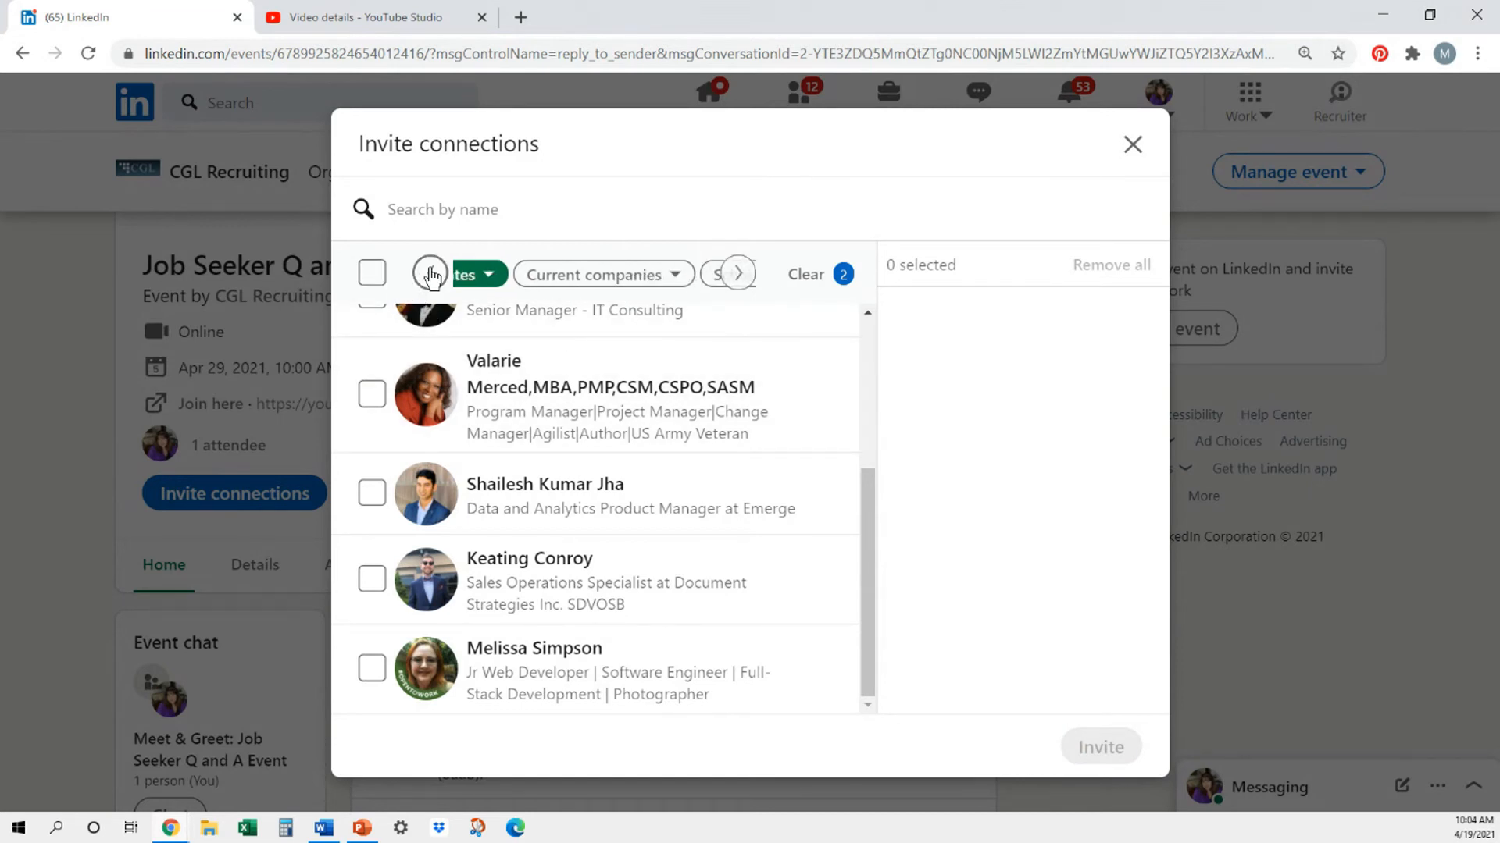
left_click(738, 274)
left_click(730, 280)
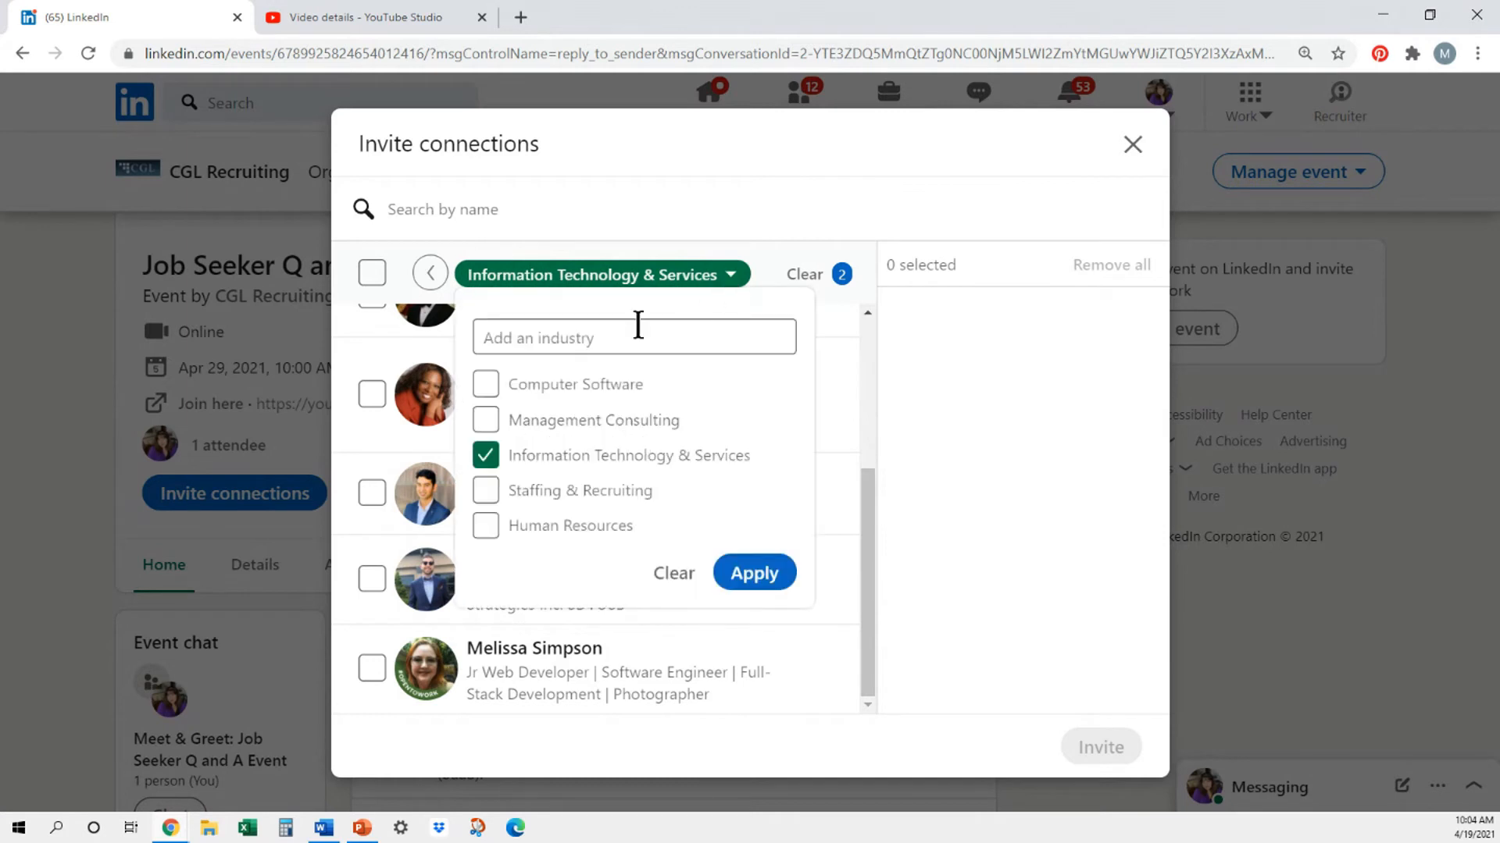
left_click(666, 579)
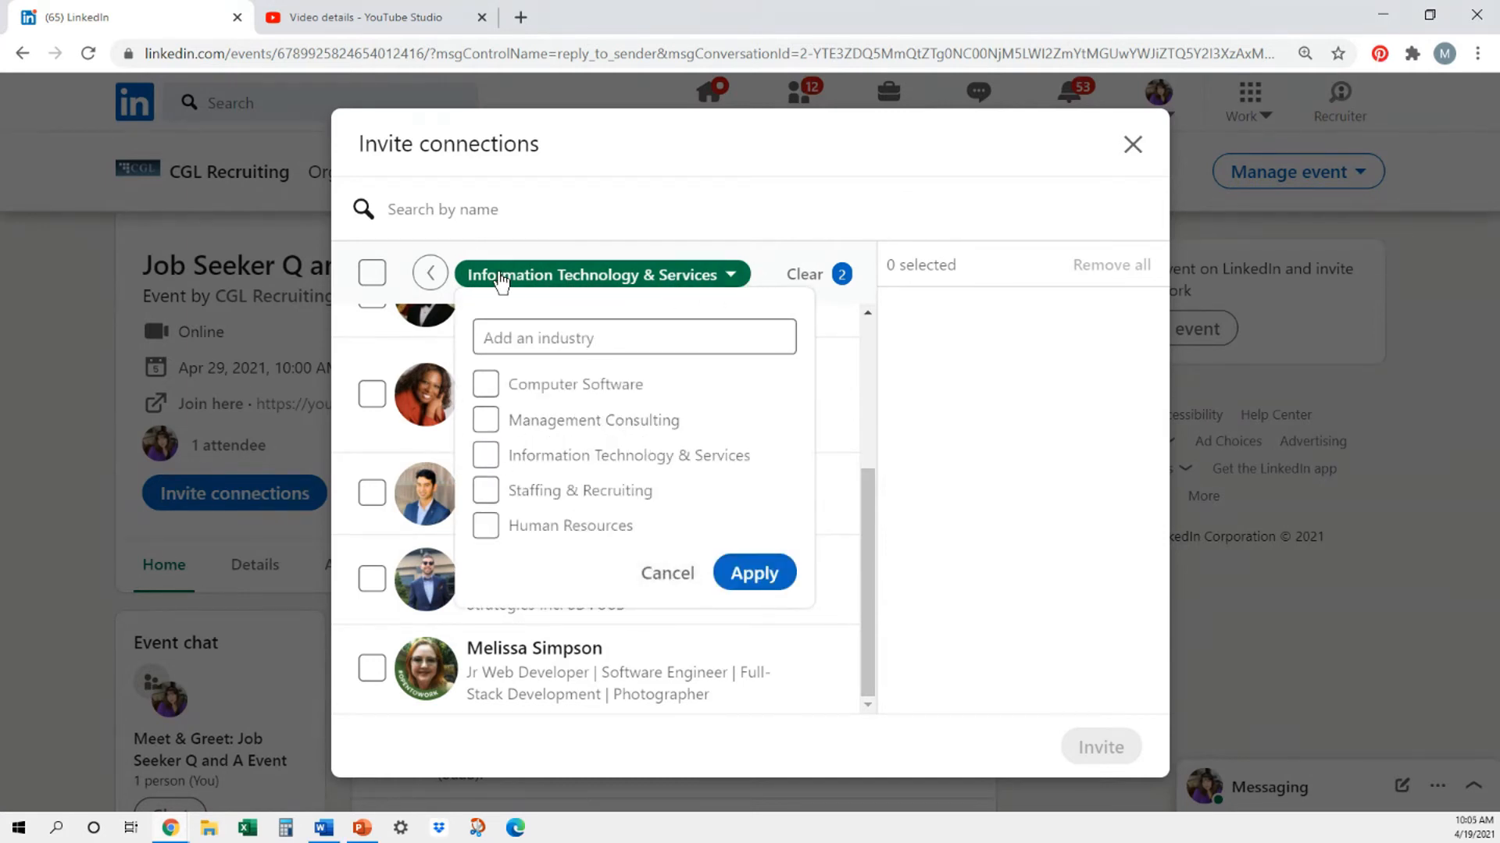
left_click(430, 273)
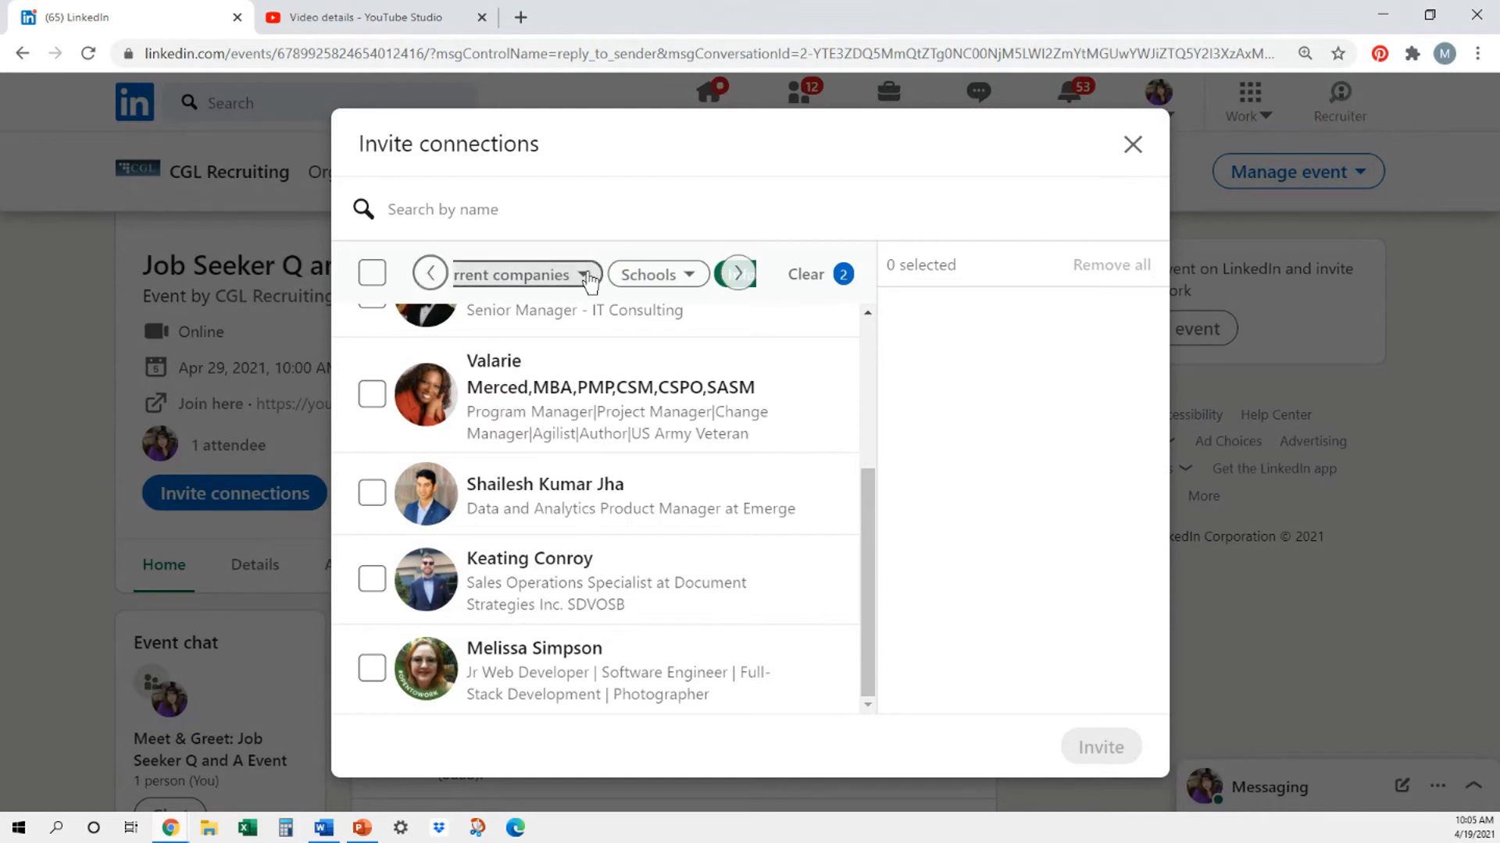
- Filter the connections by the current company Currently Seeking Opportunities
left_click(584, 275)
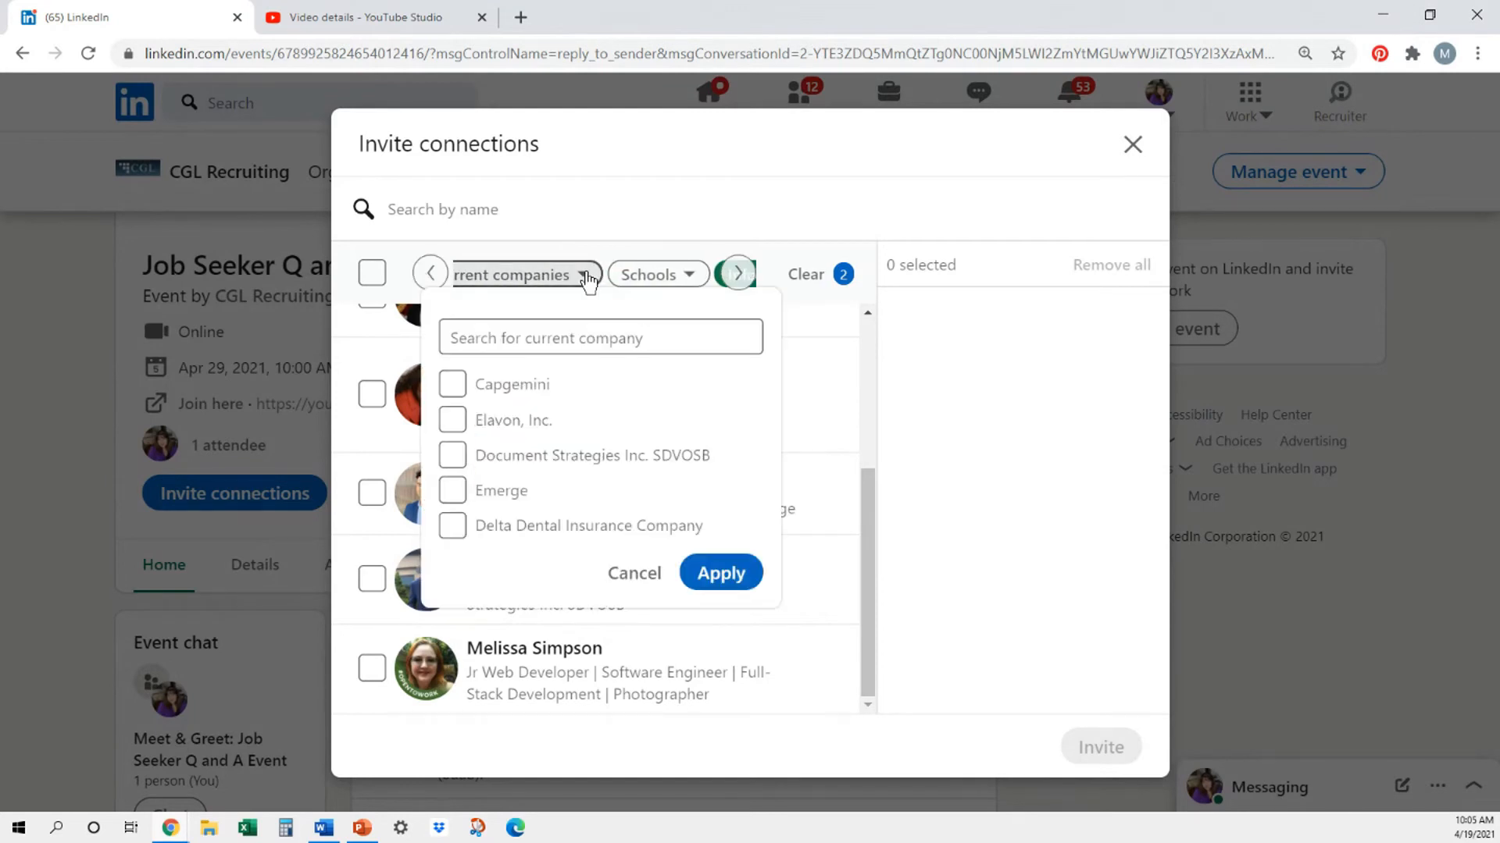
left_click(557, 334)
type("currently seek")
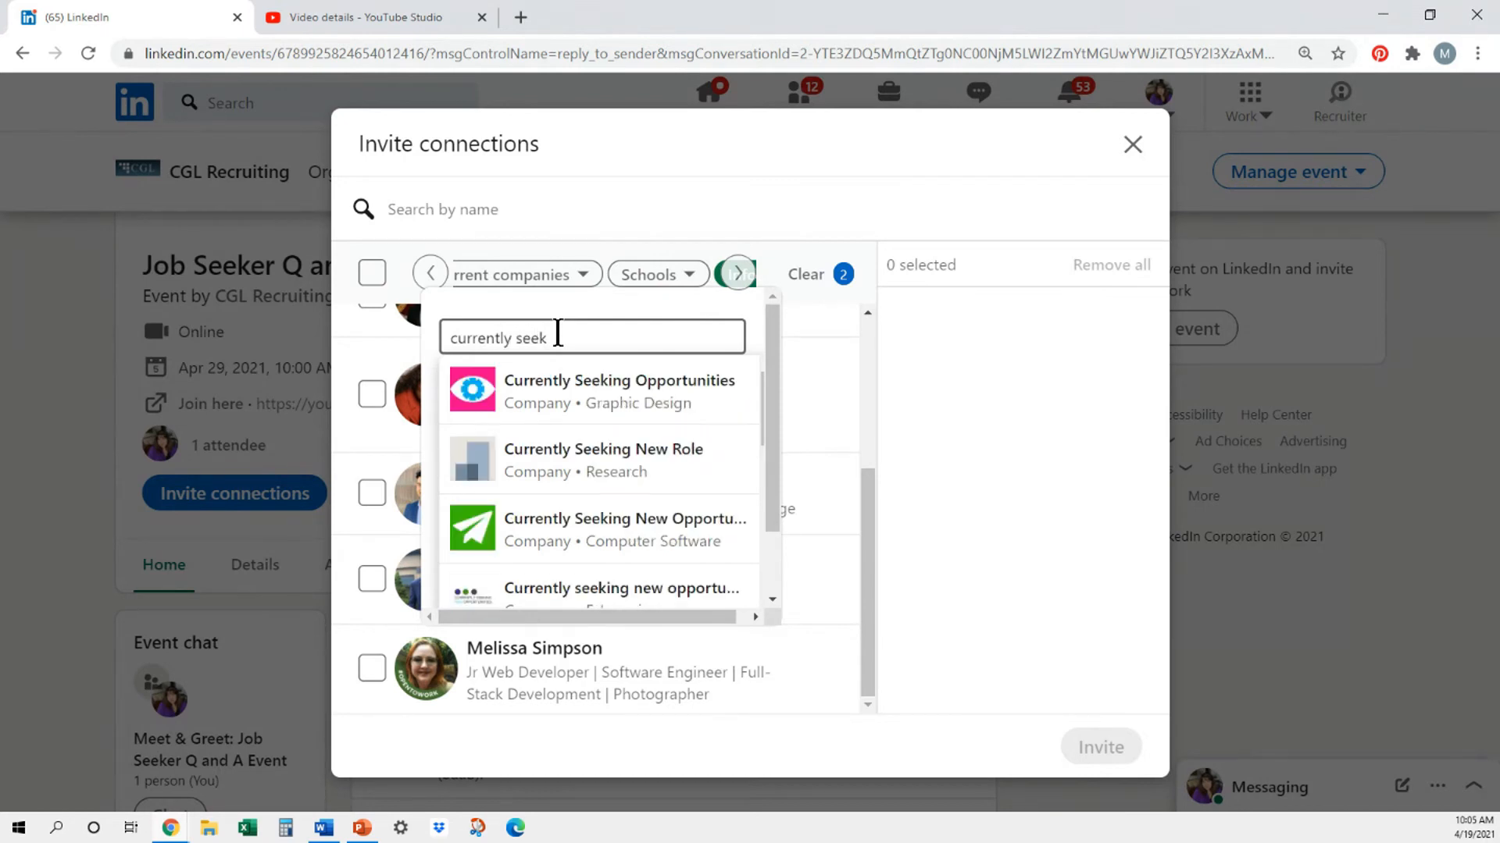
left_click(569, 402)
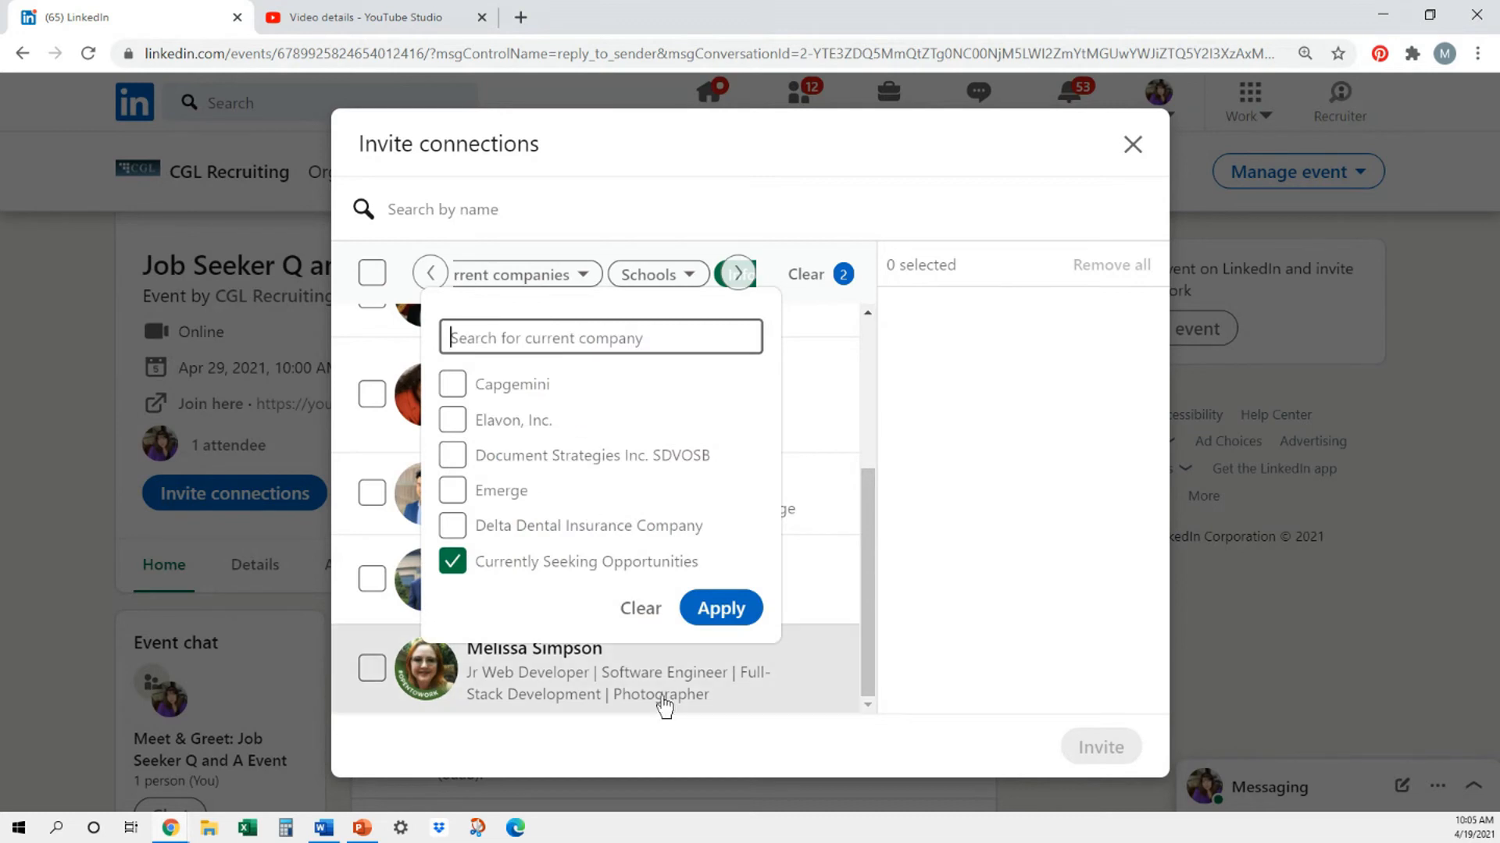
left_click(723, 611)
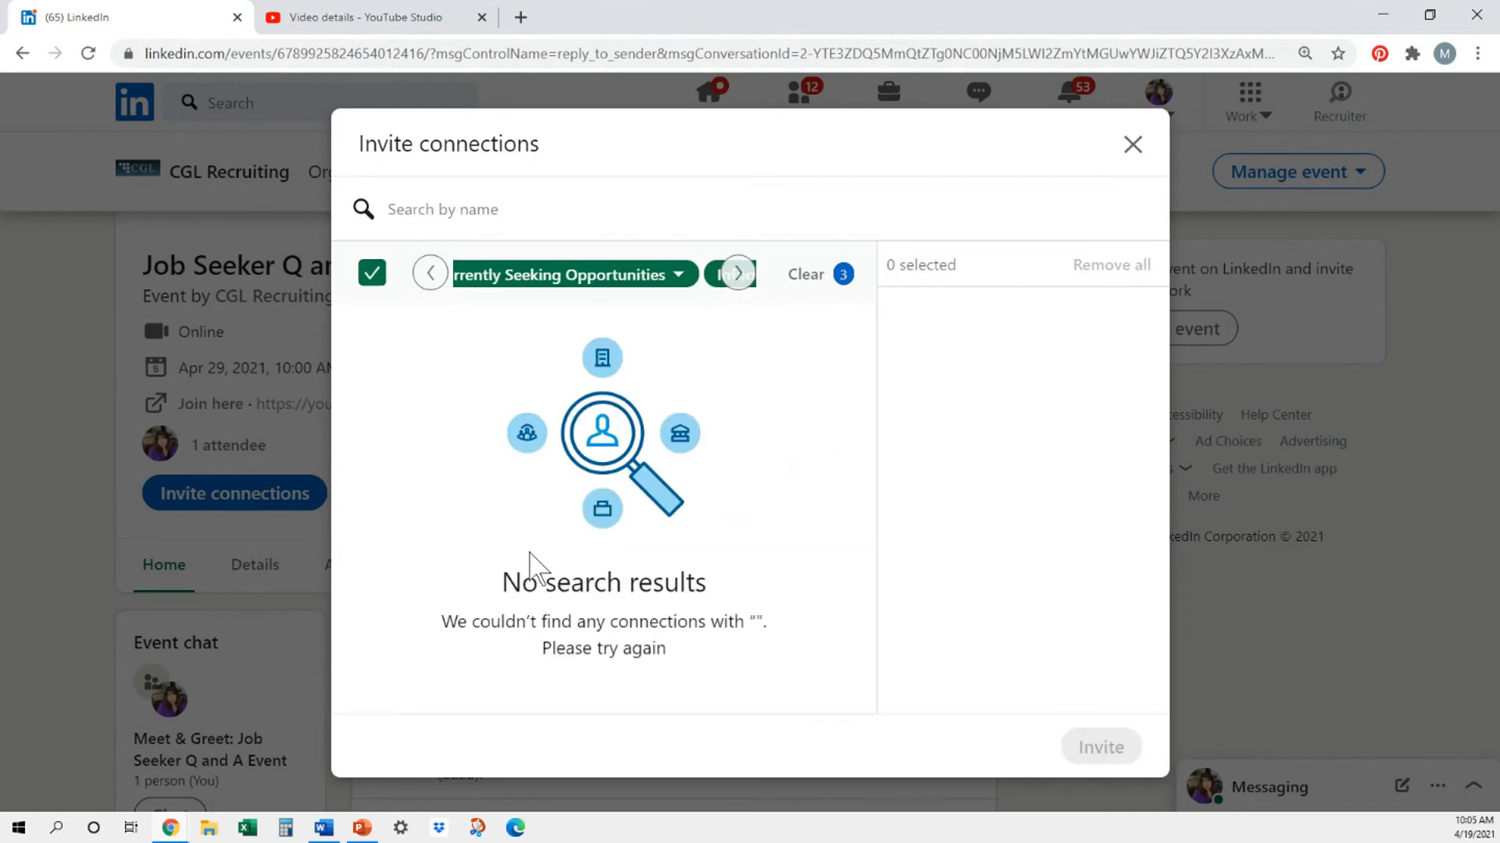
- Set the location filter to United States only and invite all the listed connections to the event
left_click(429, 272)
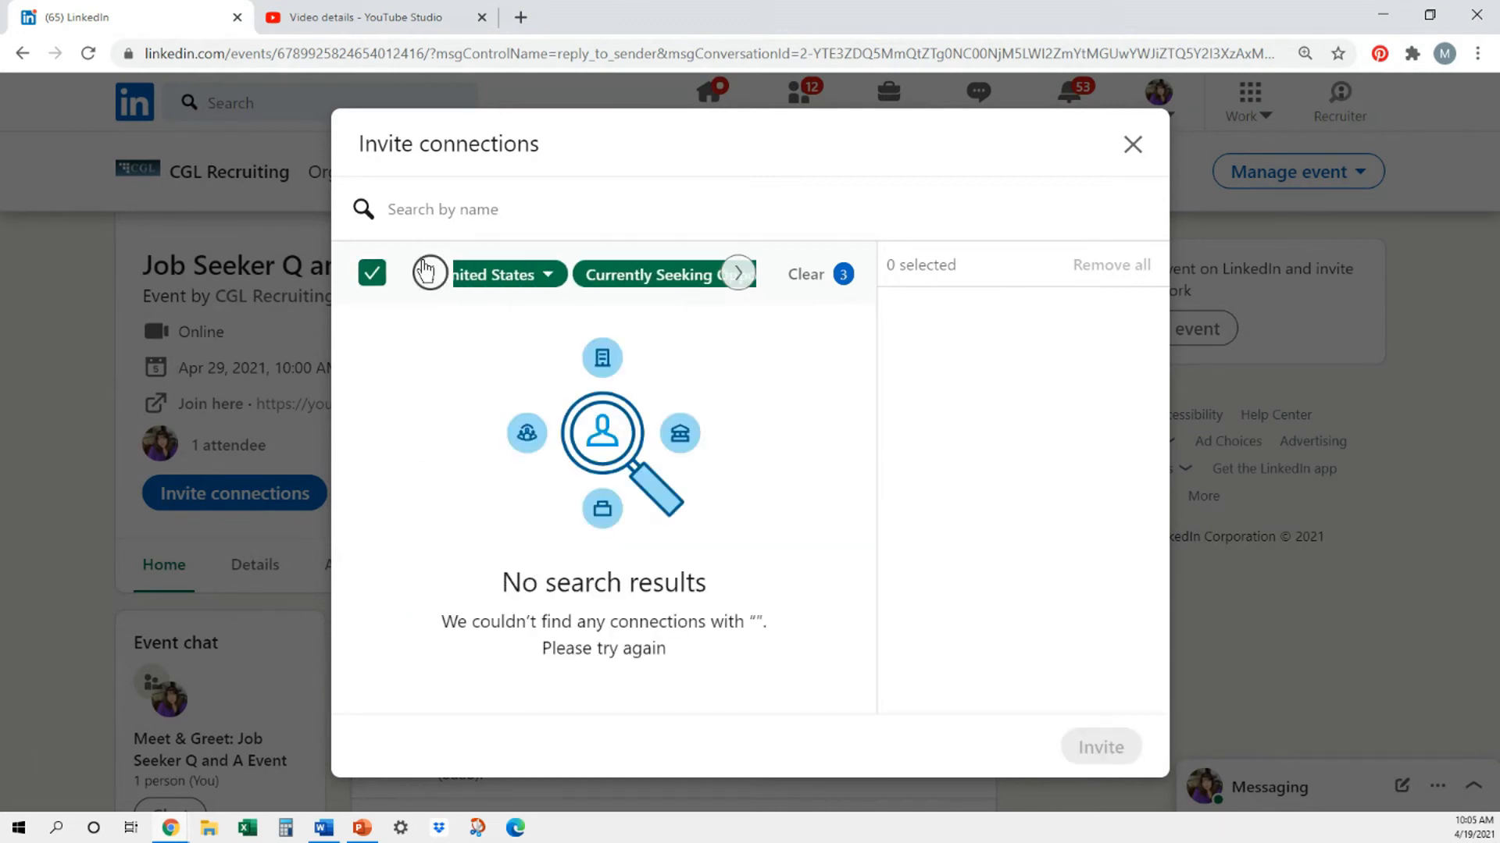
left_click(658, 277)
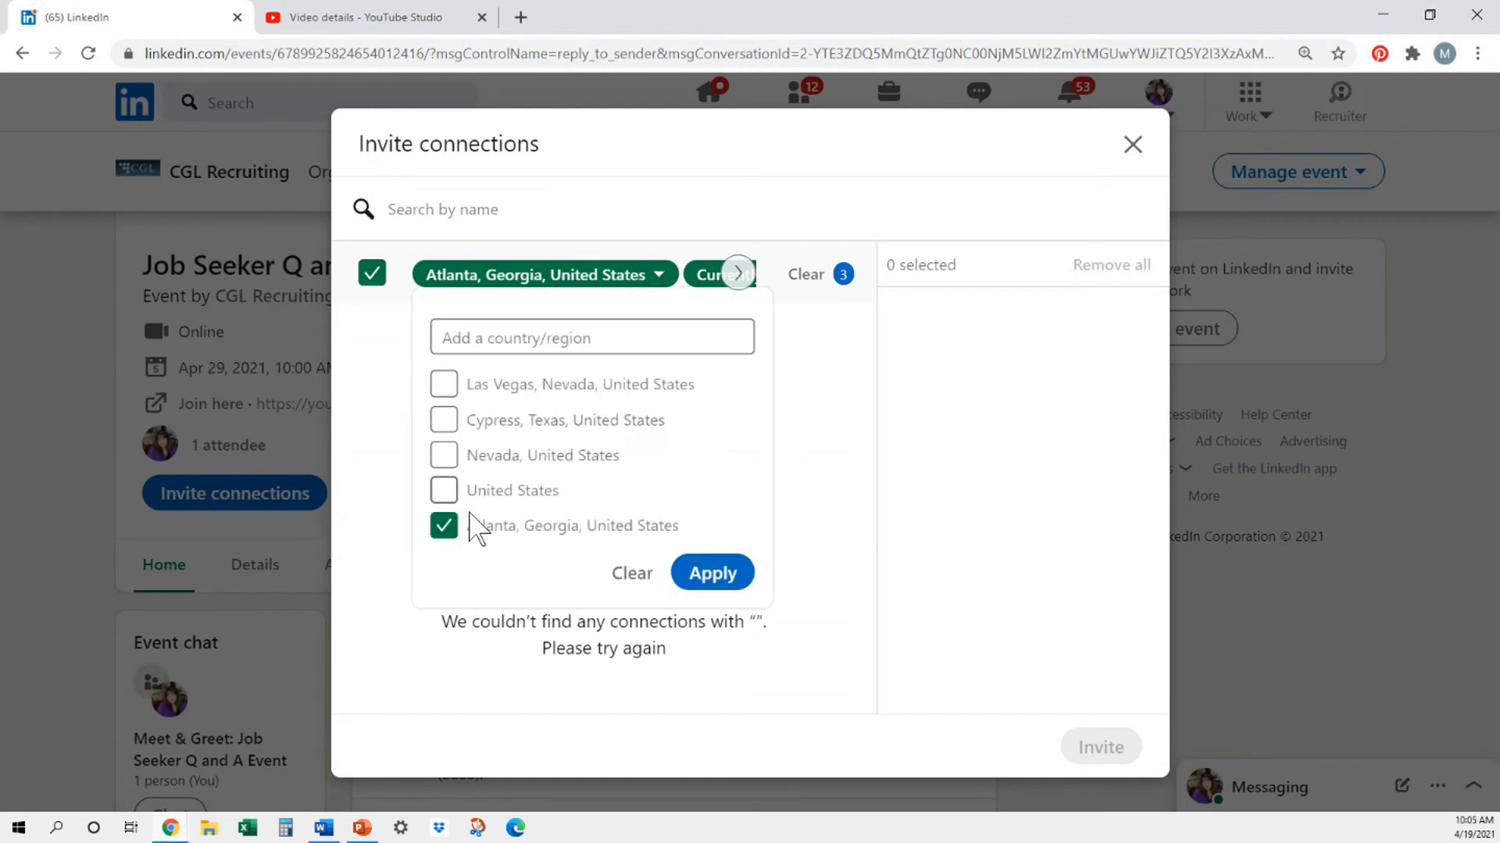
left_click(444, 526)
left_click(443, 490)
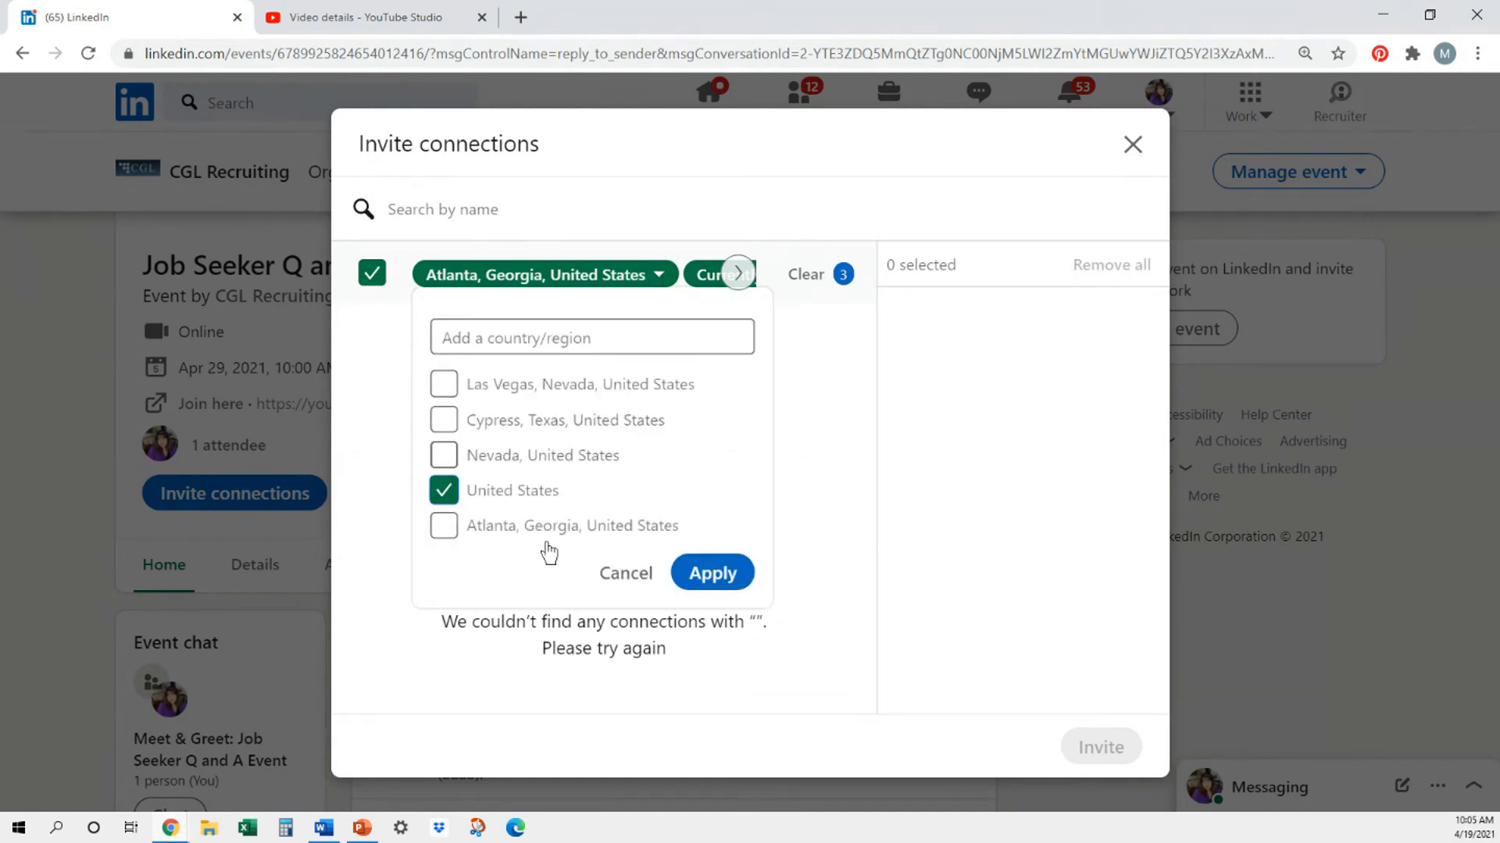
left_click(713, 573)
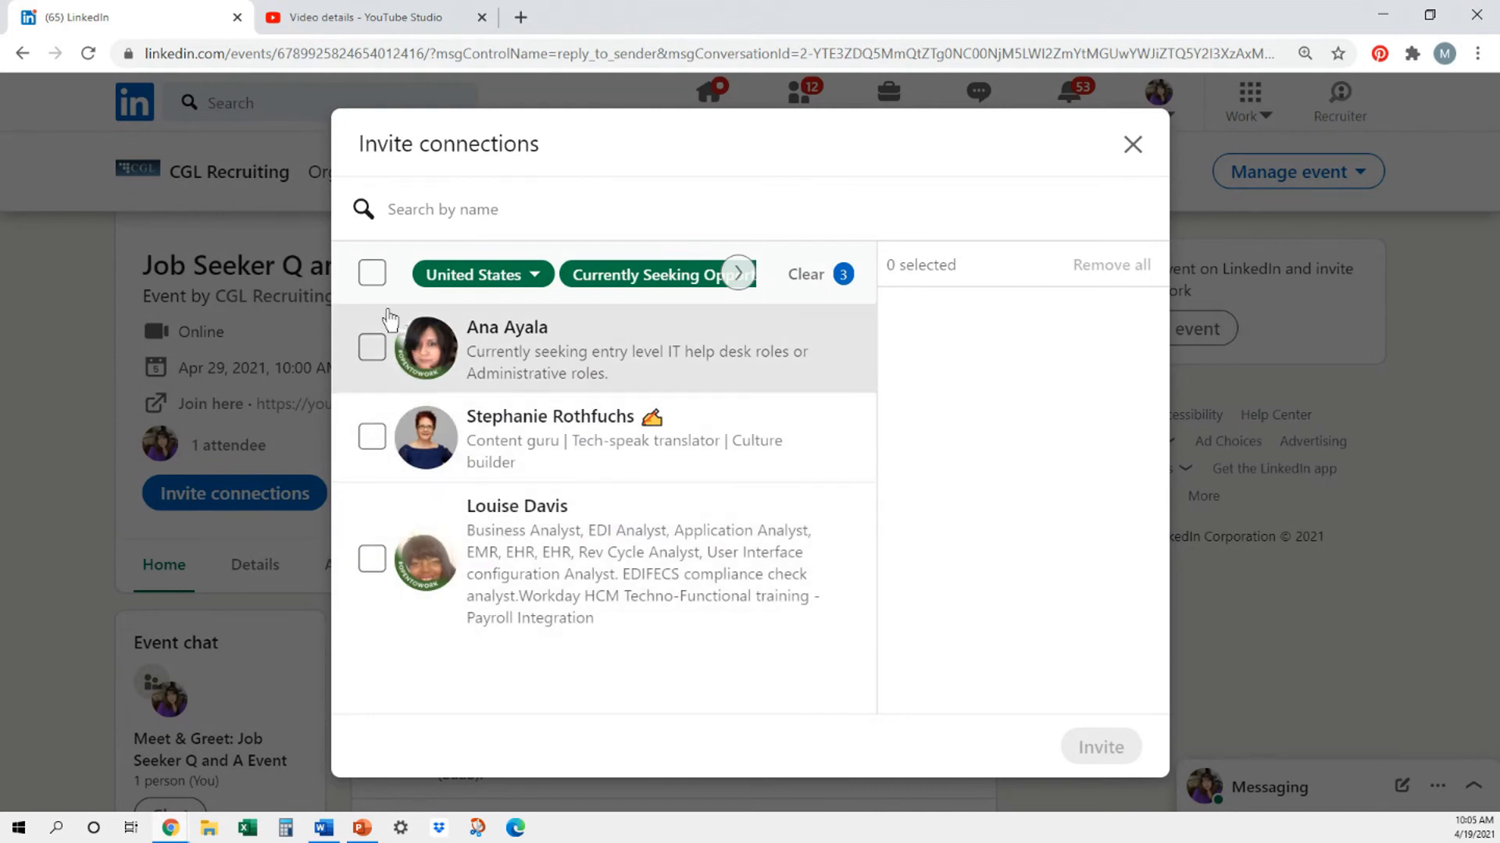
left_click(373, 273)
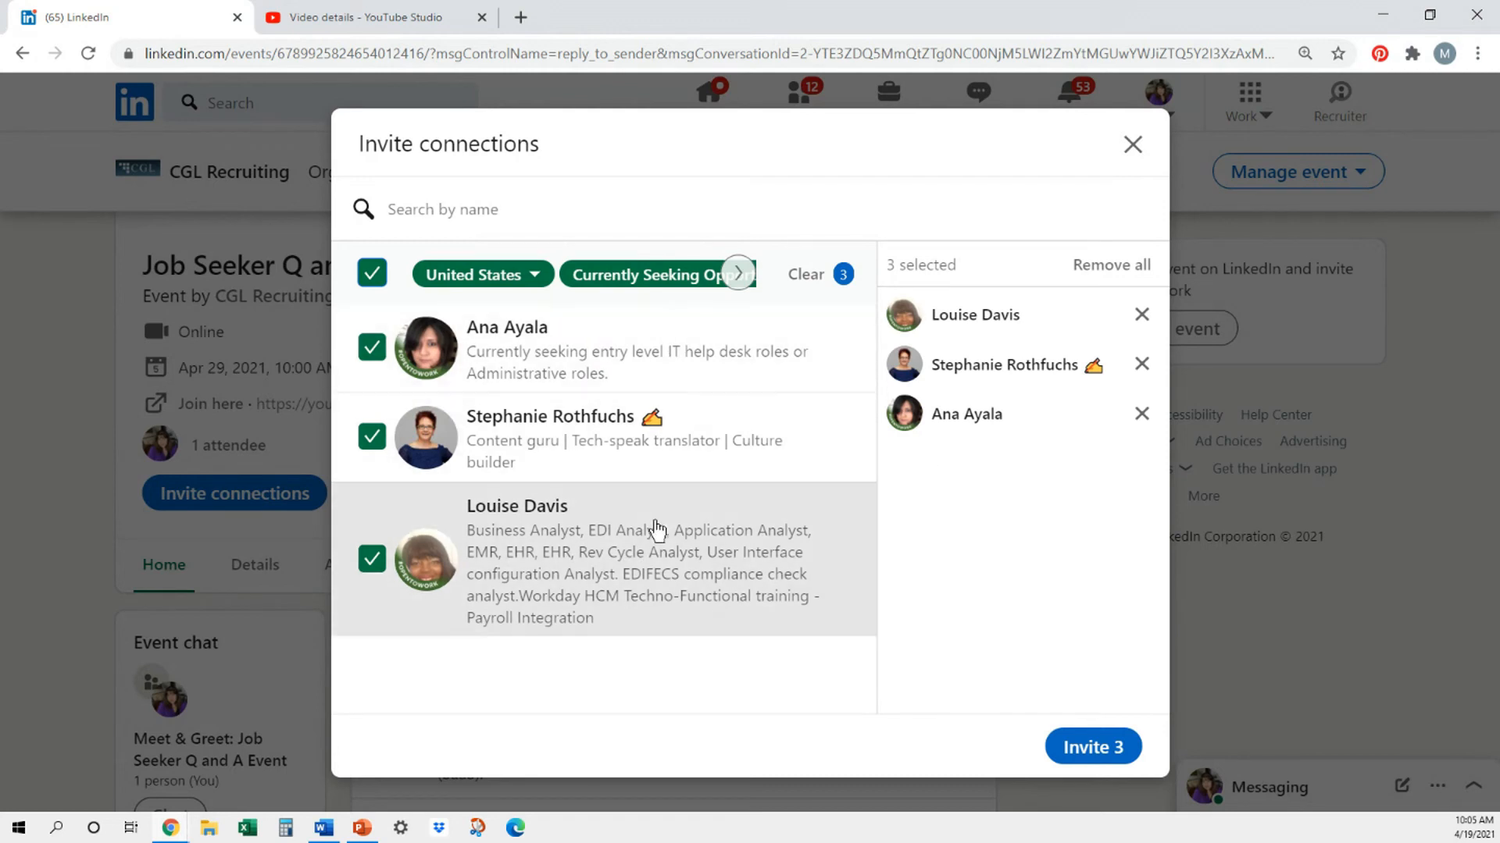
left_click(1080, 750)
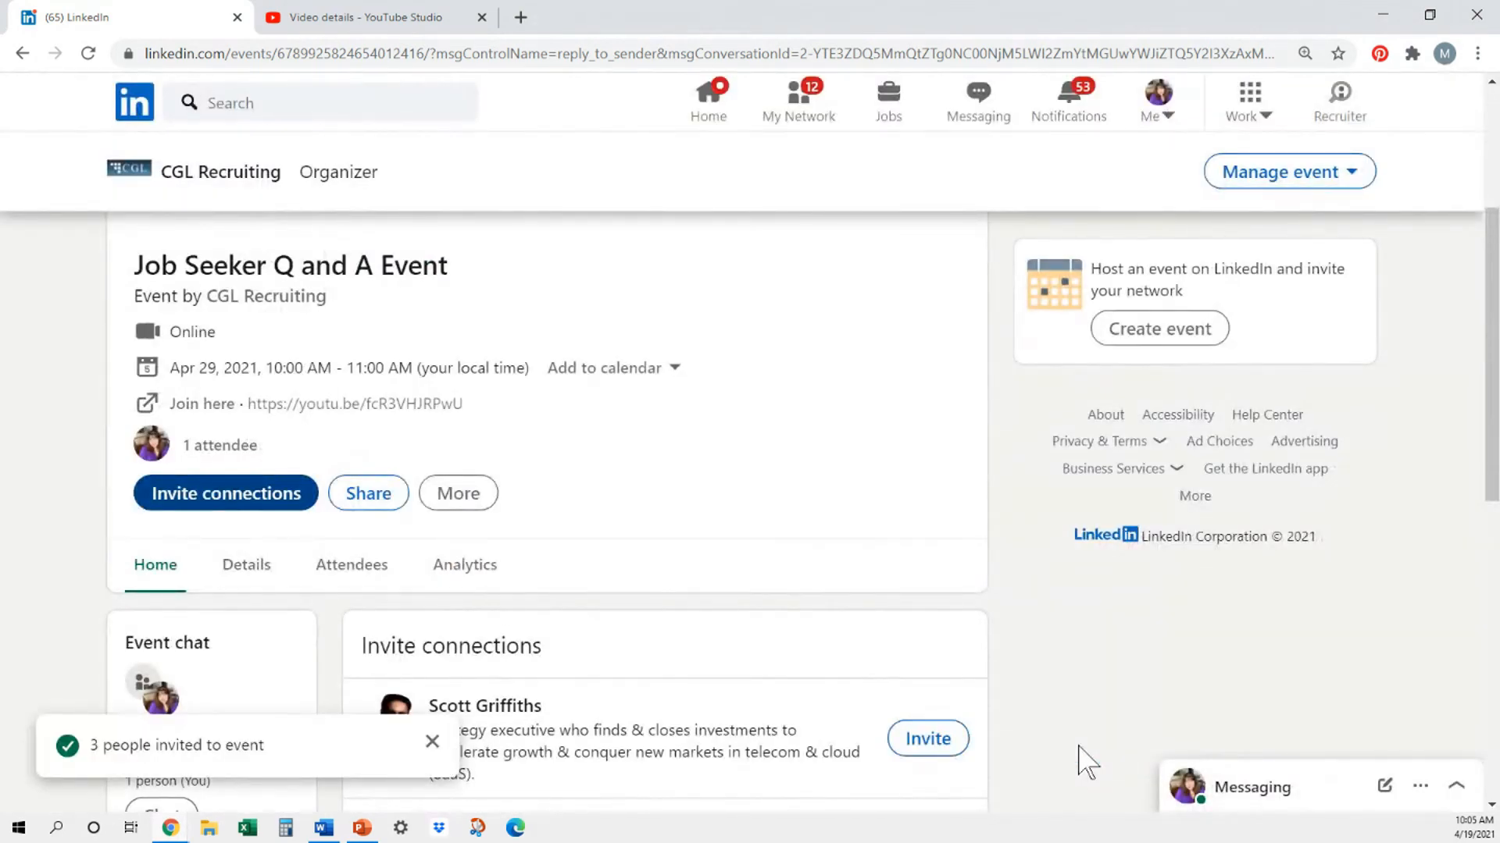